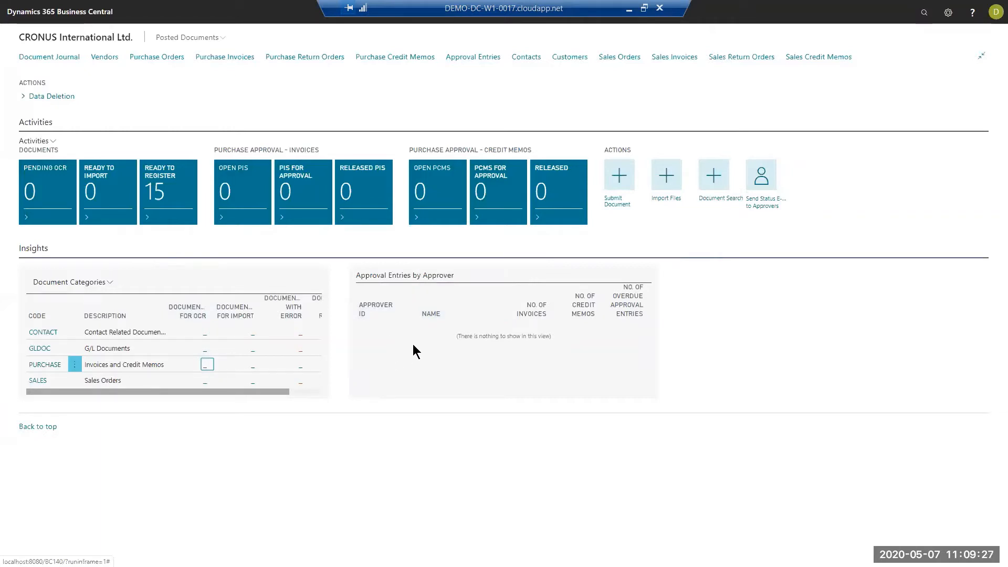
- Review the document activity tiles and the document counts for each category on the home page
left_click(926, 13)
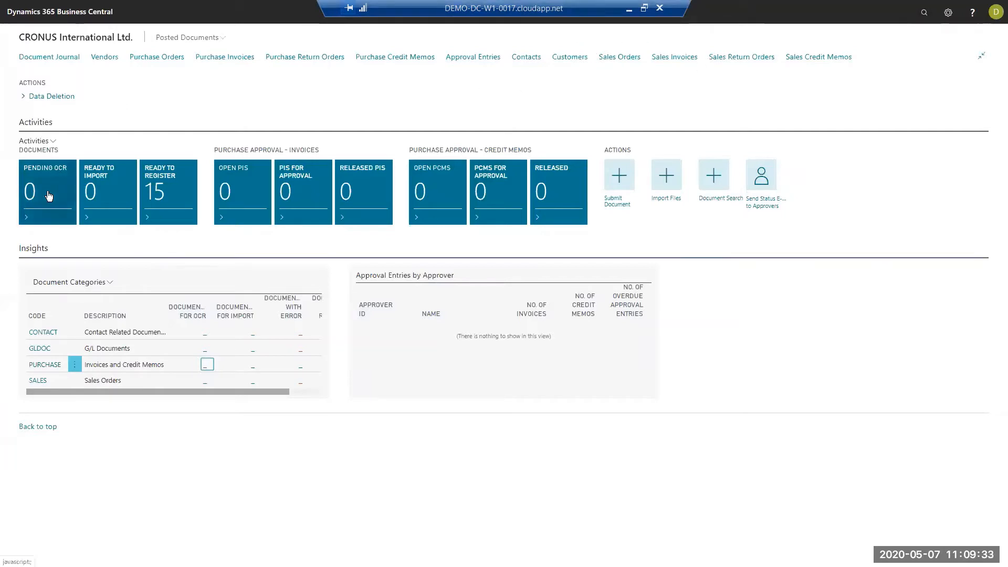
mouse_move(48, 194)
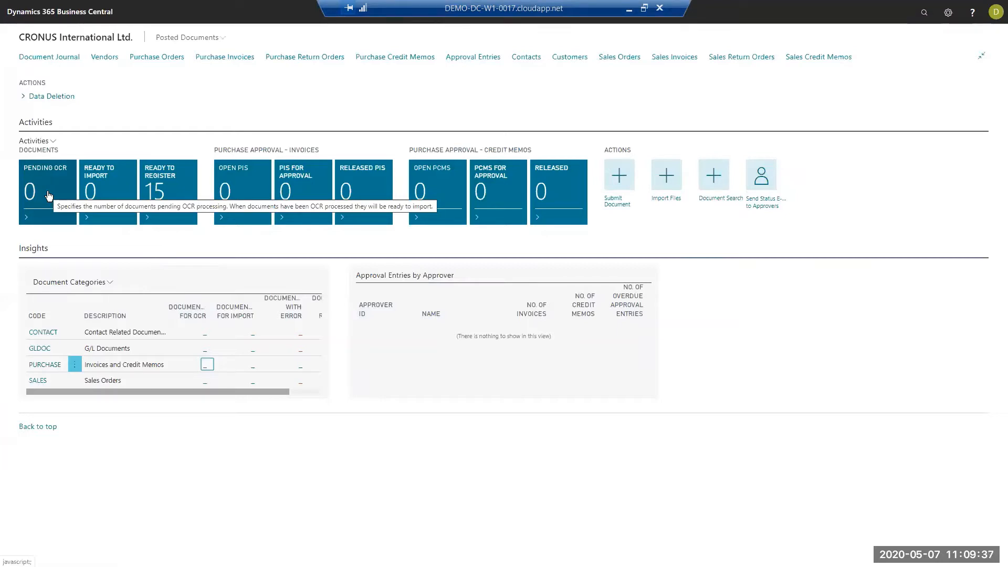
mouse_move(116, 201)
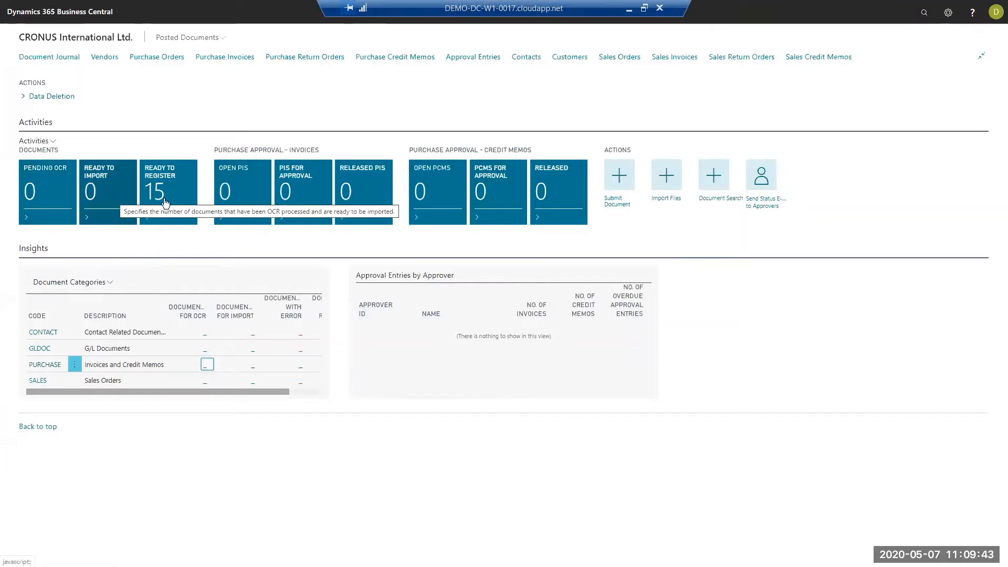
mouse_move(170, 204)
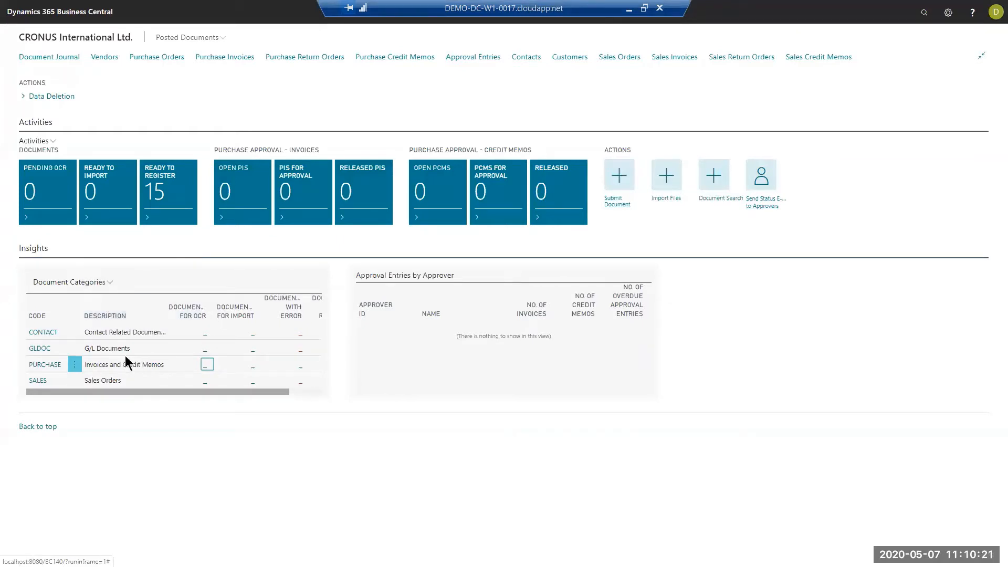
left_click_drag(147, 394, 282, 370)
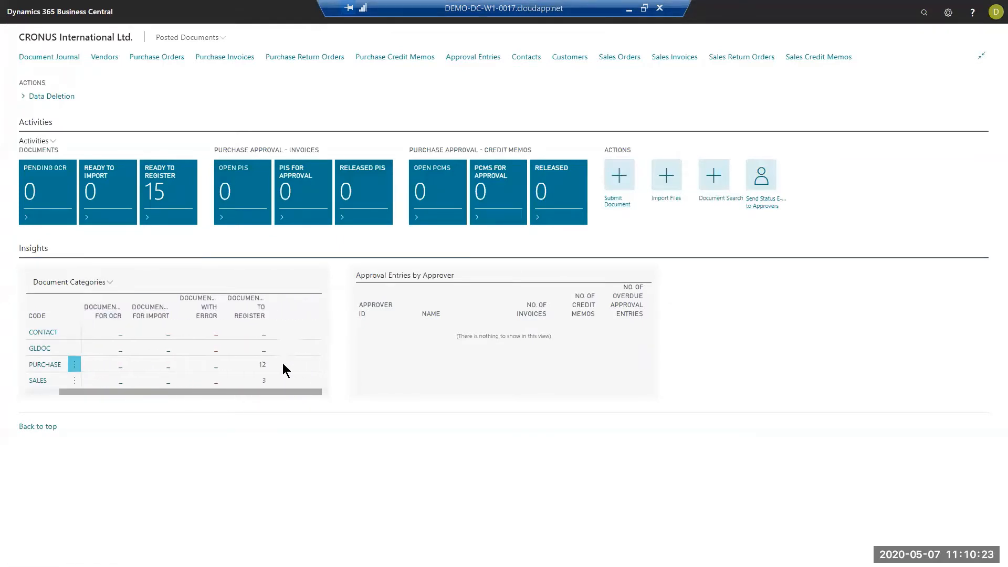
left_click_drag(219, 392, 95, 363)
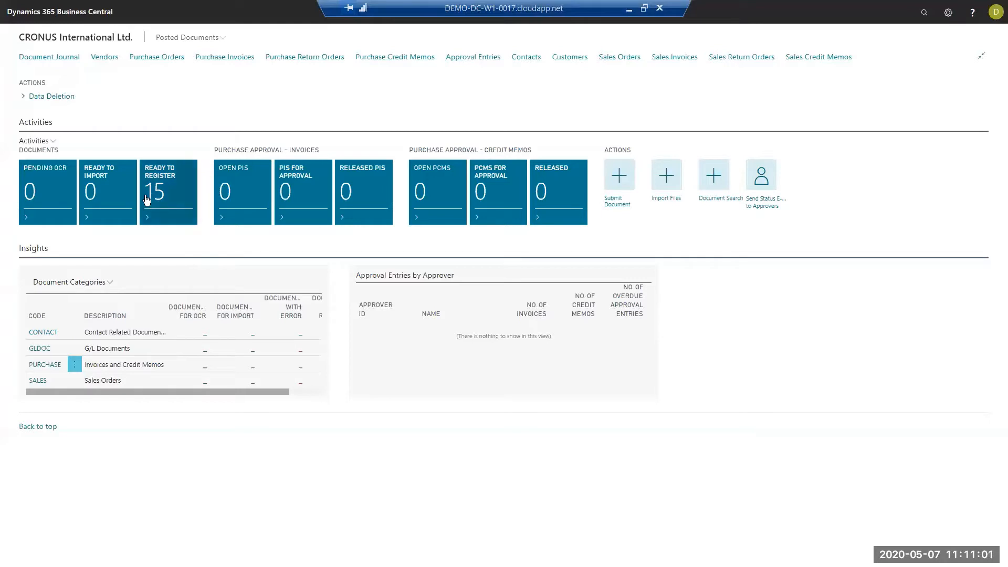
- Open the PURCHASE documents that are ready to register in the document journal and enlarge the document preview
left_click(178, 198)
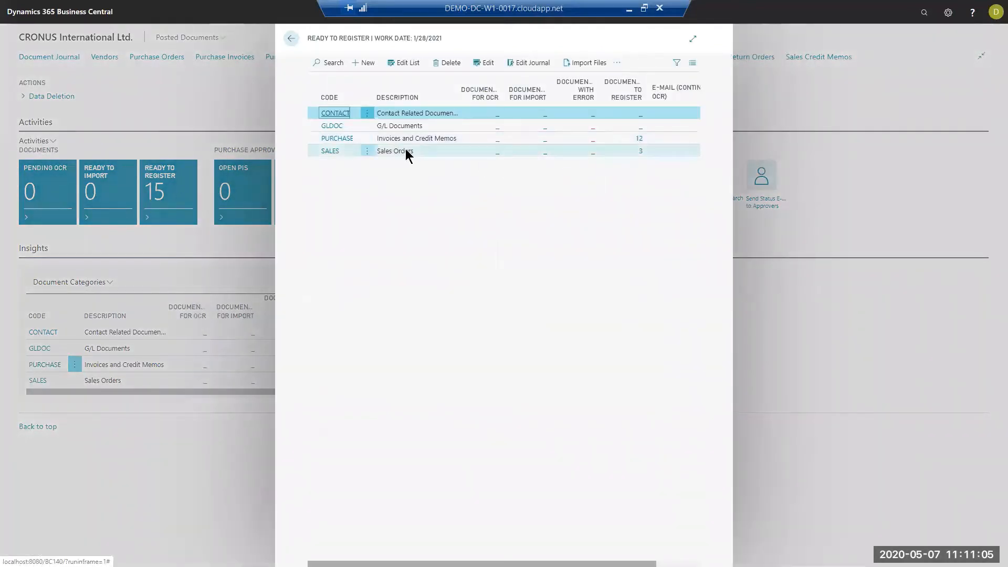
left_click(638, 139)
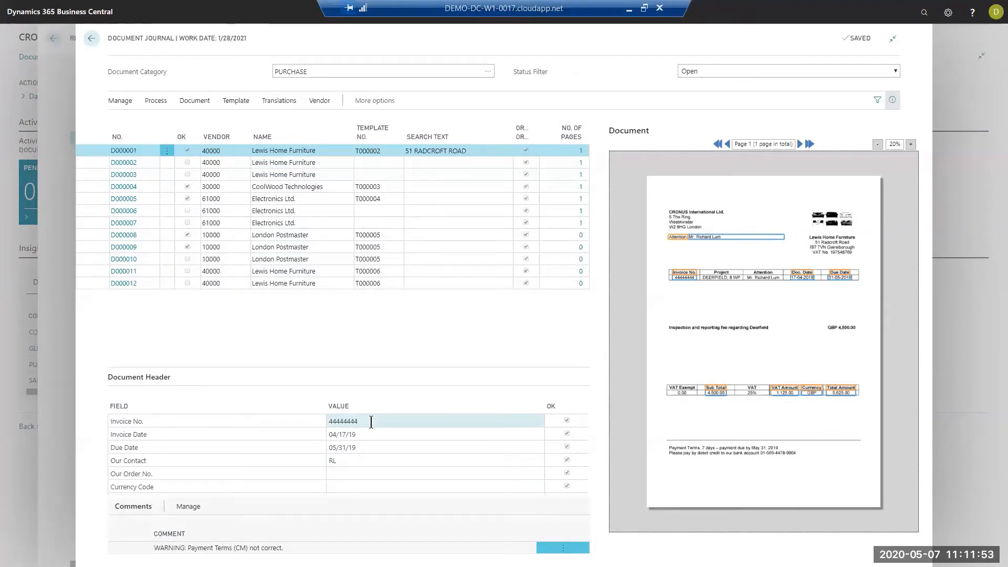
left_click(911, 144)
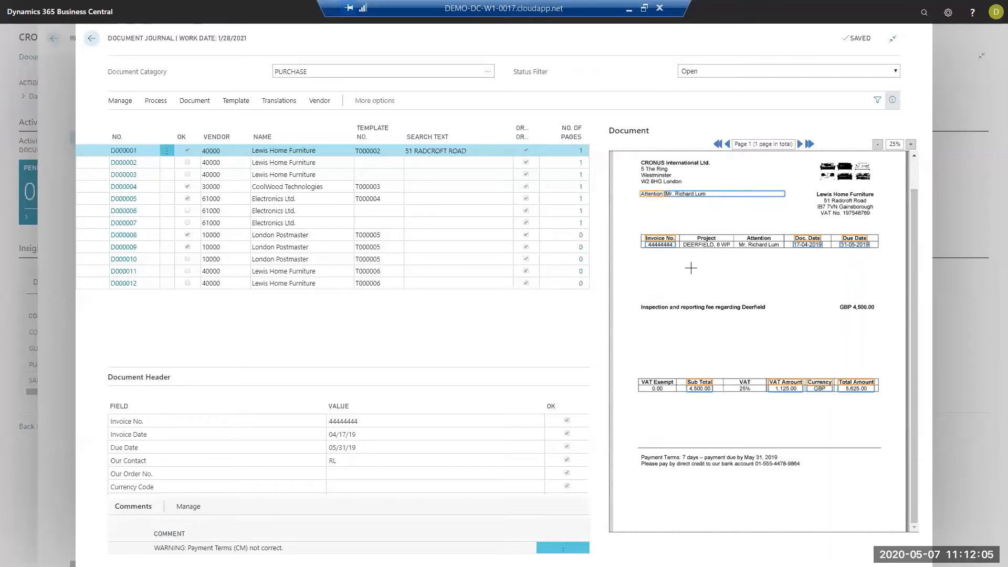
- Examine the CoolWood Technologies, Electronics Ltd. and London Postmaster documents, including the CoolWood order number's place on the invoice
left_click(296, 186)
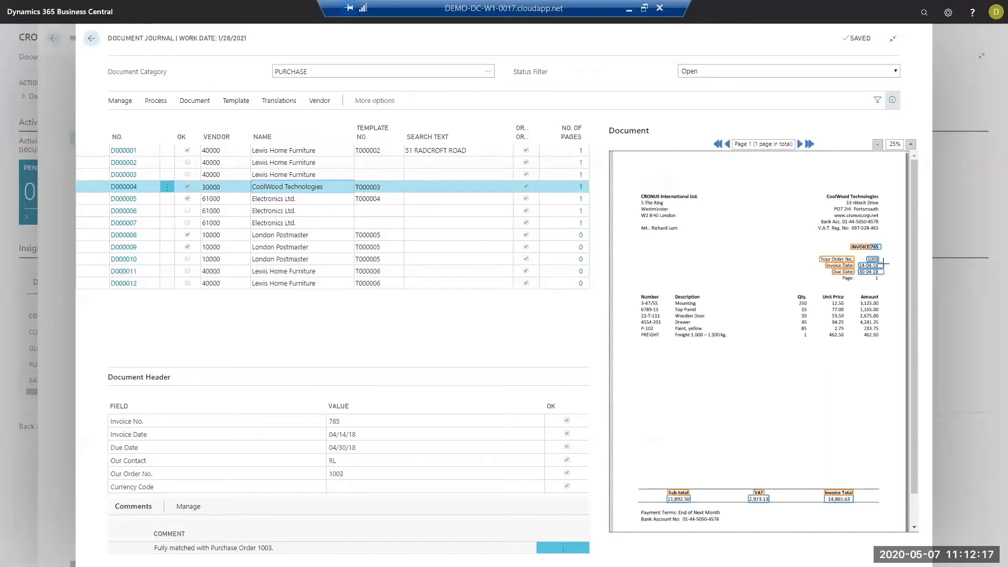
left_click(349, 475)
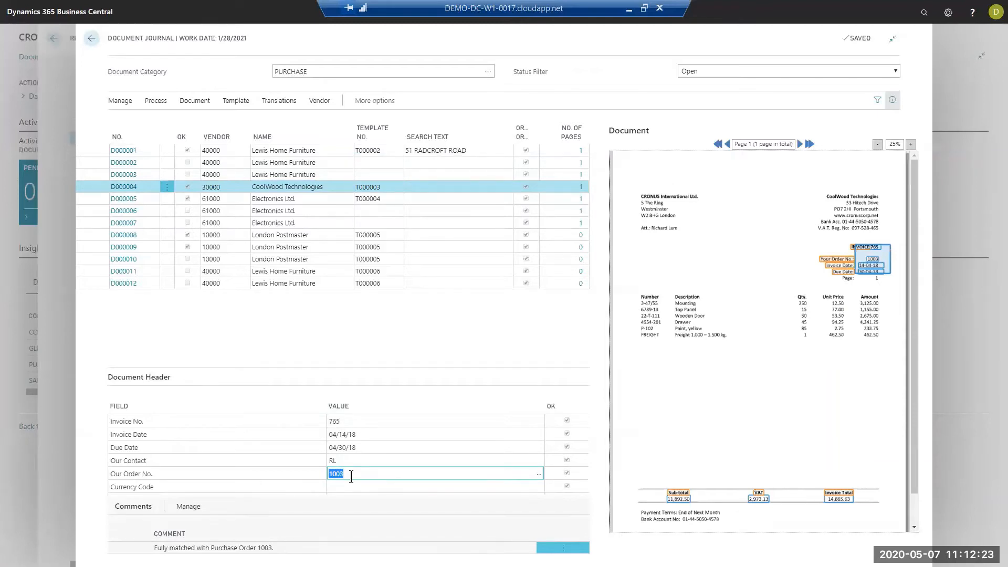
left_click(297, 198)
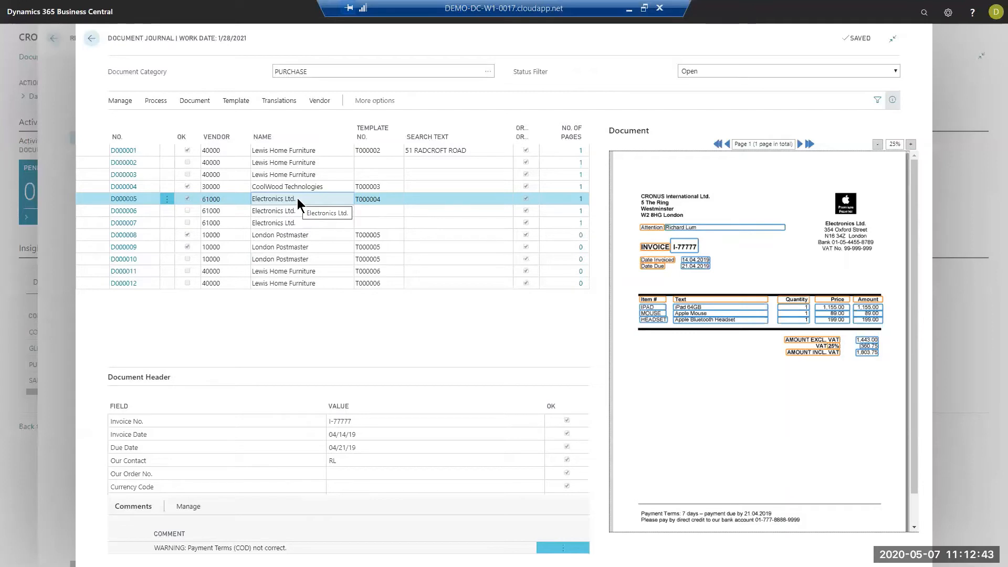
left_click(344, 153)
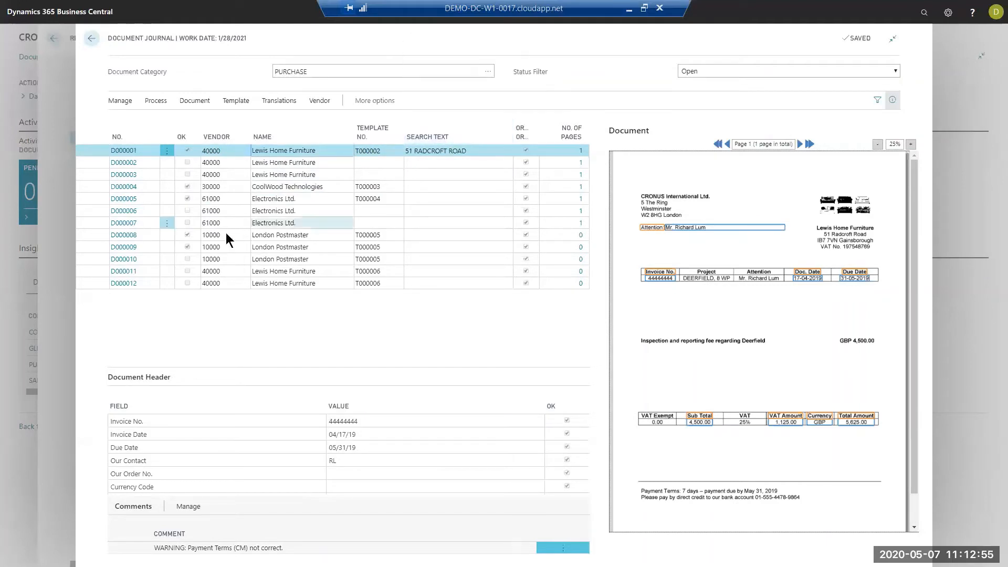
left_click(292, 236)
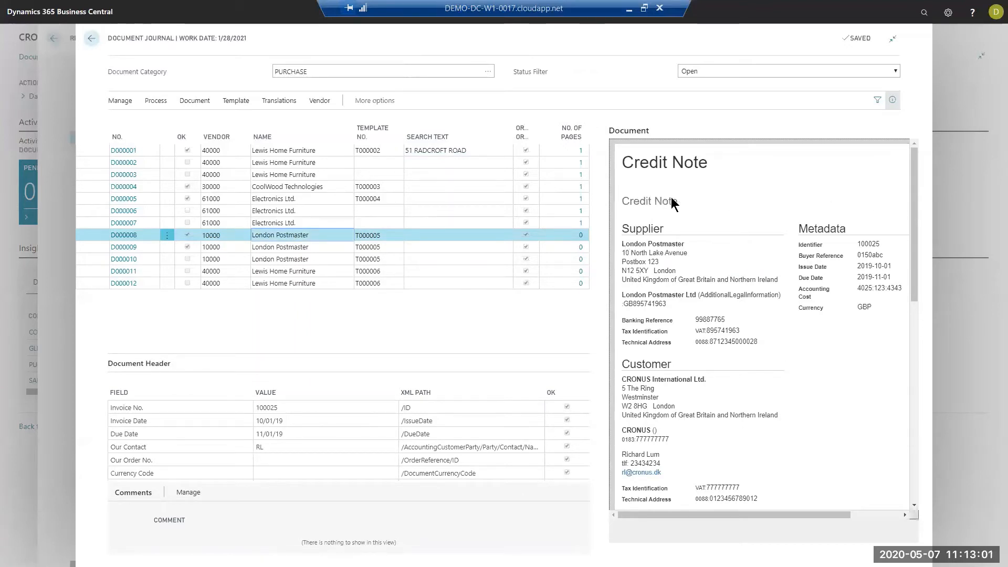
left_click(296, 247)
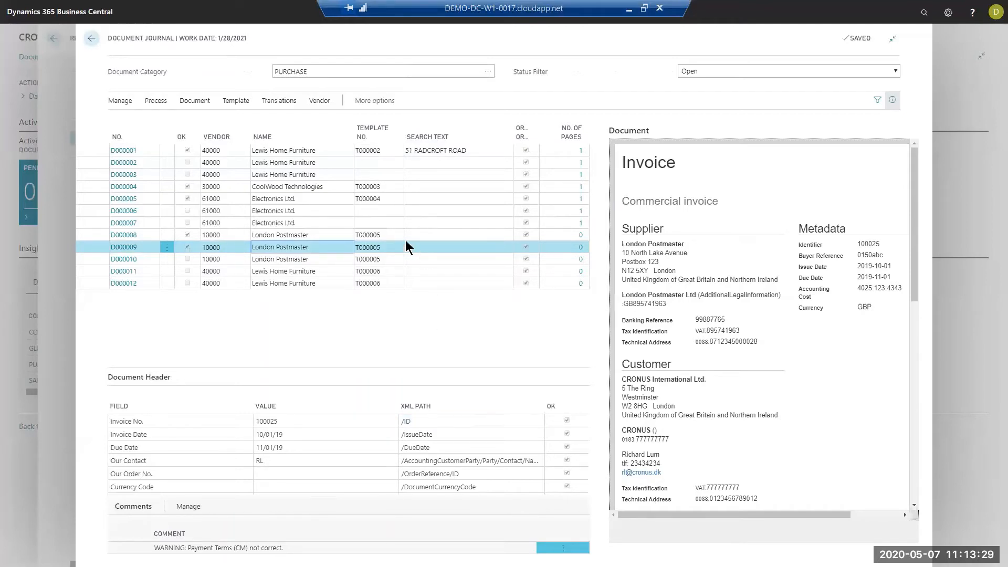
- Examine the first Lewis Home Furniture document's template, header fields, amounts and G/L account against the locations captured on the invoice
left_click(309, 148)
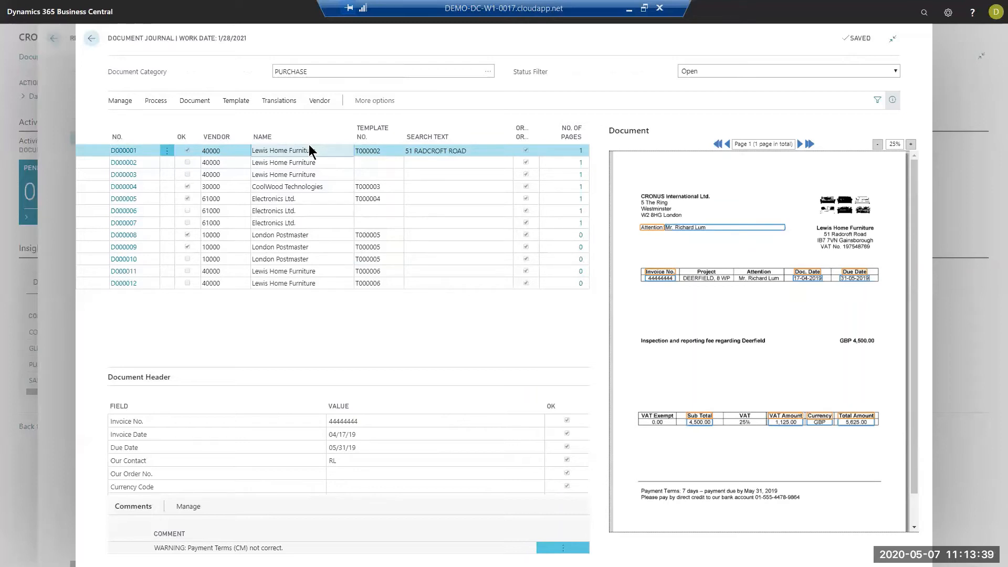
left_click(381, 150)
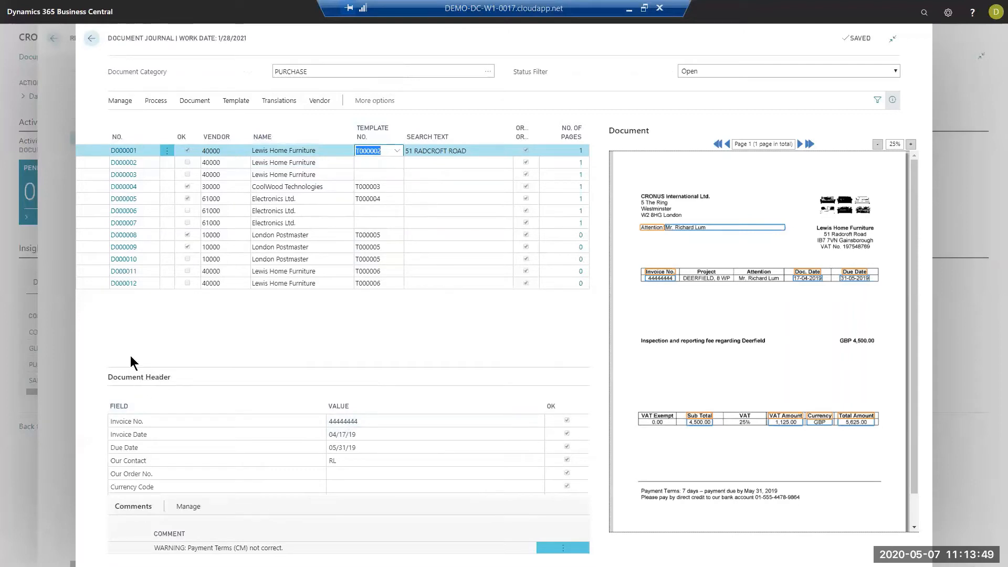
left_click(369, 424)
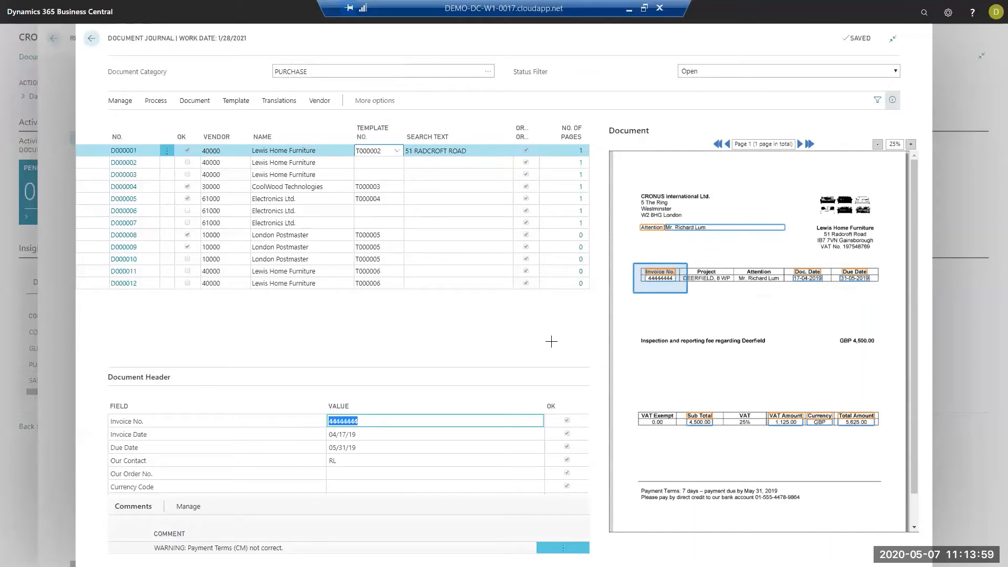
left_click(360, 433)
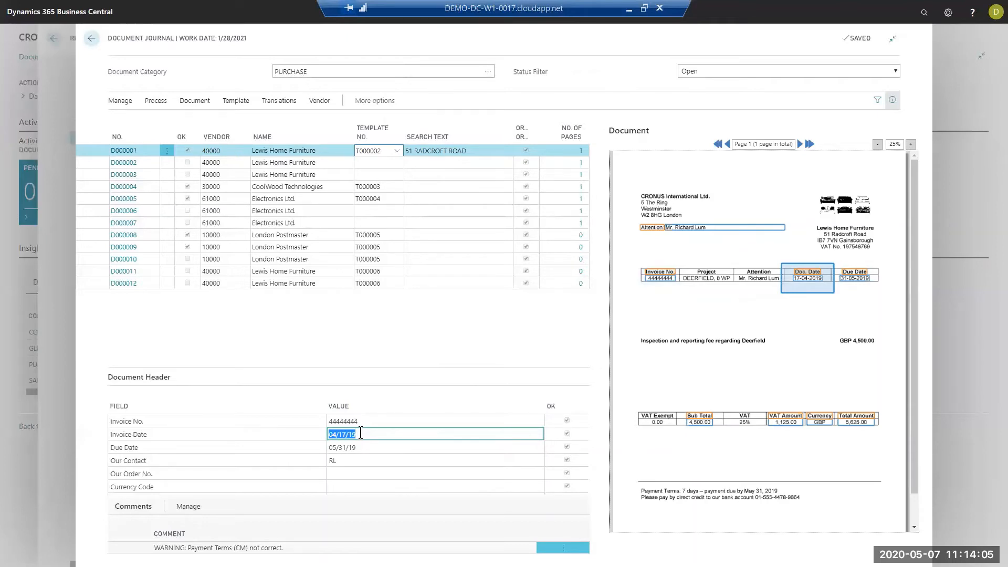
key("Tab")
key("Tab")
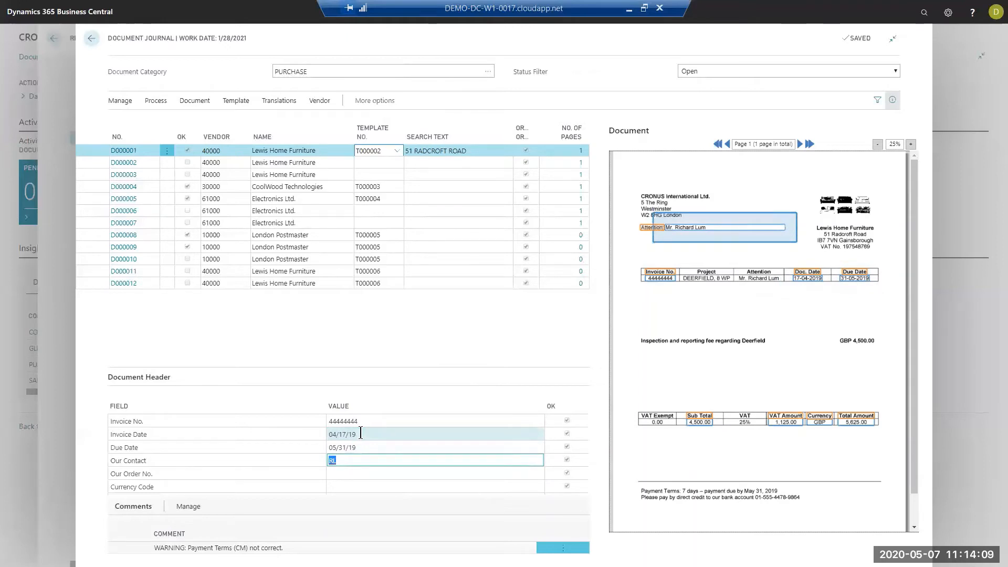
key("Tab")
key("Tab")
key("Tab")
key("Tab")
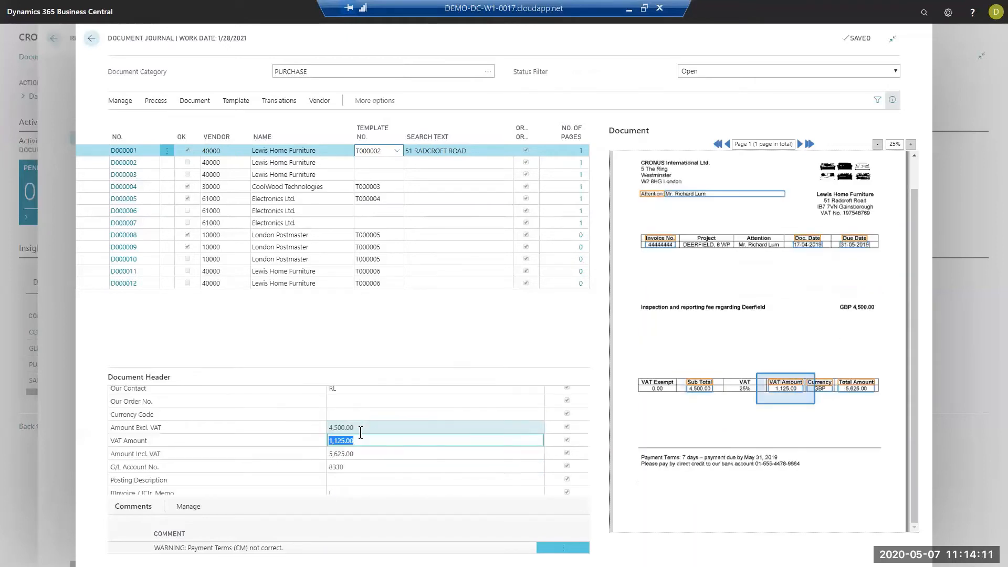
key("Tab")
key("Tab")
key("Tab")
key("Tab")
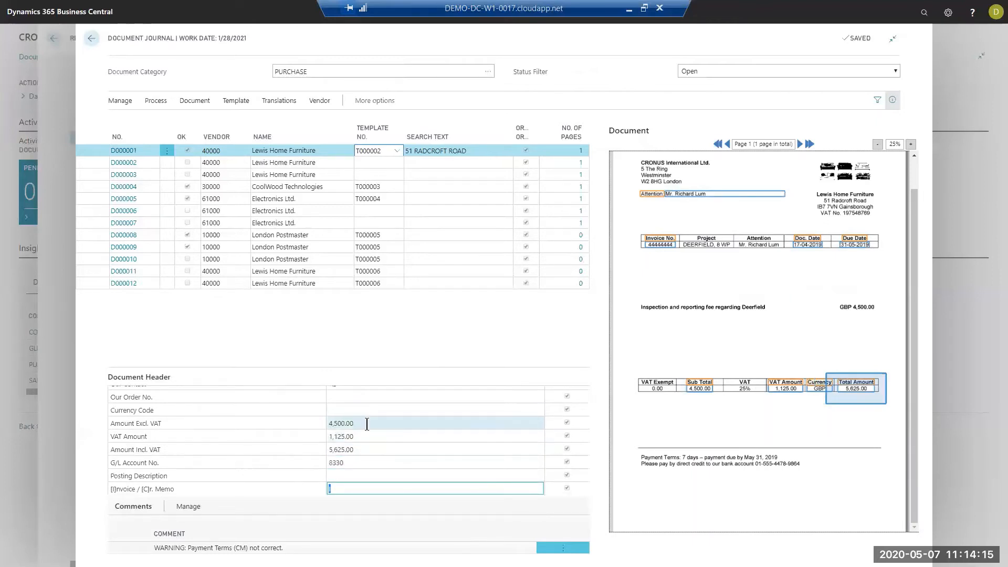
left_click(383, 423)
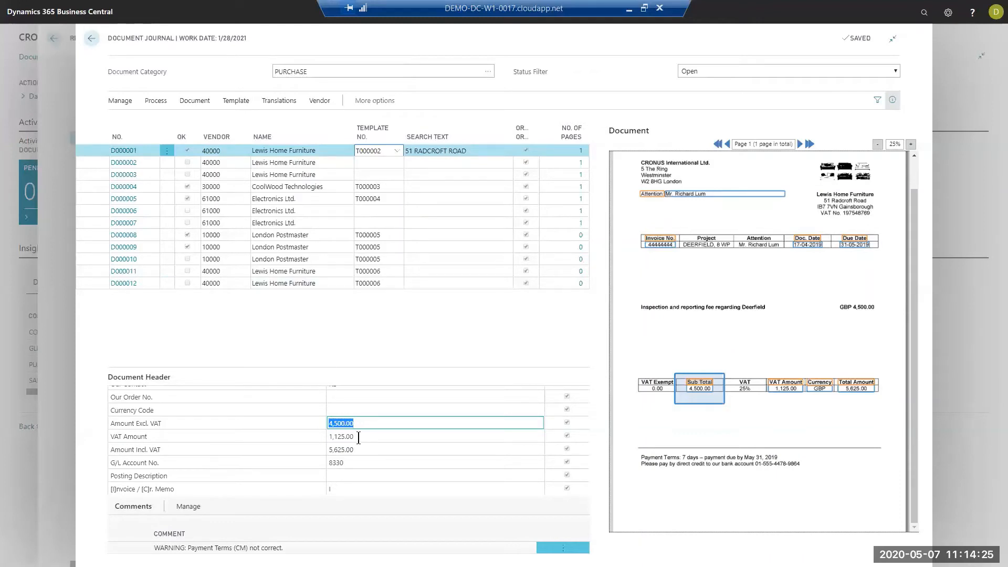
left_click(384, 466)
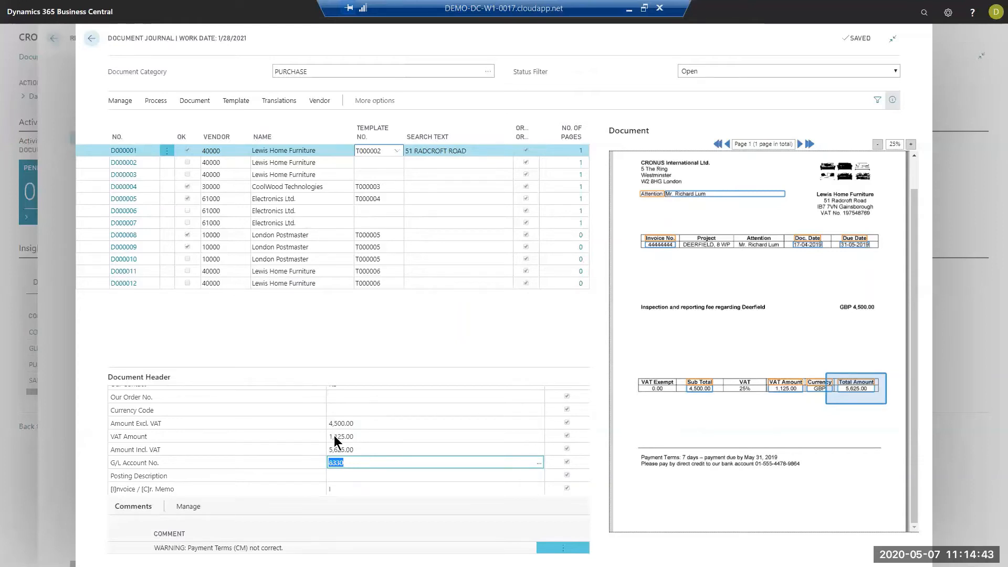
left_click(362, 423)
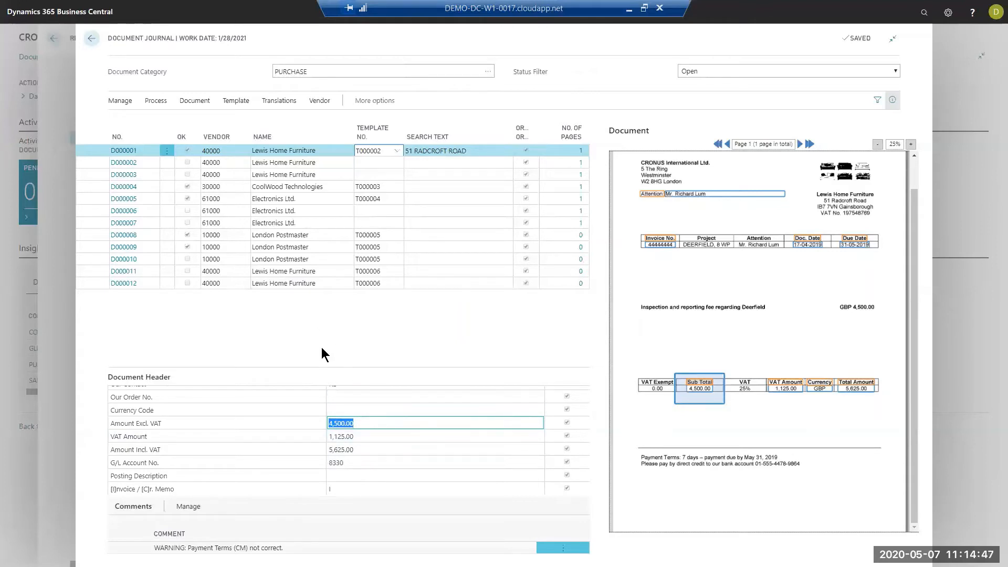
left_click(350, 462)
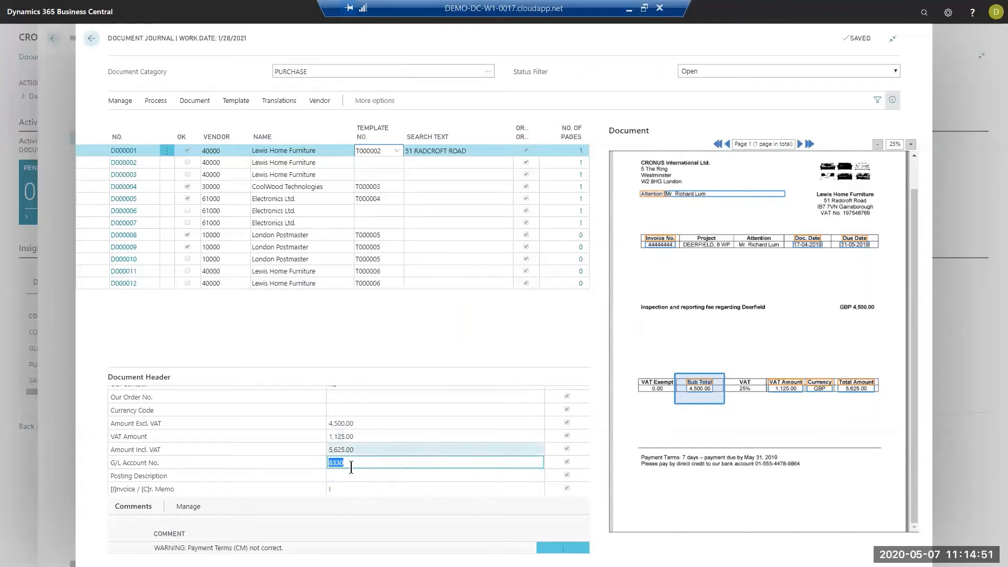
- Capture "Inspection and reporting fee regarding Deerfield" from the invoice image as the document's Posting Description
left_click(350, 476)
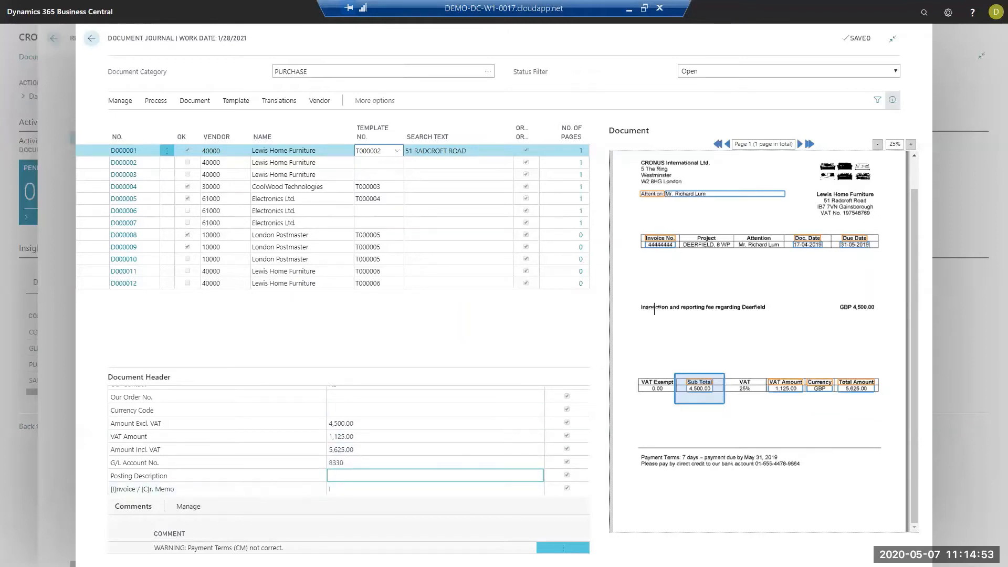
left_click_drag(633, 298, 782, 324)
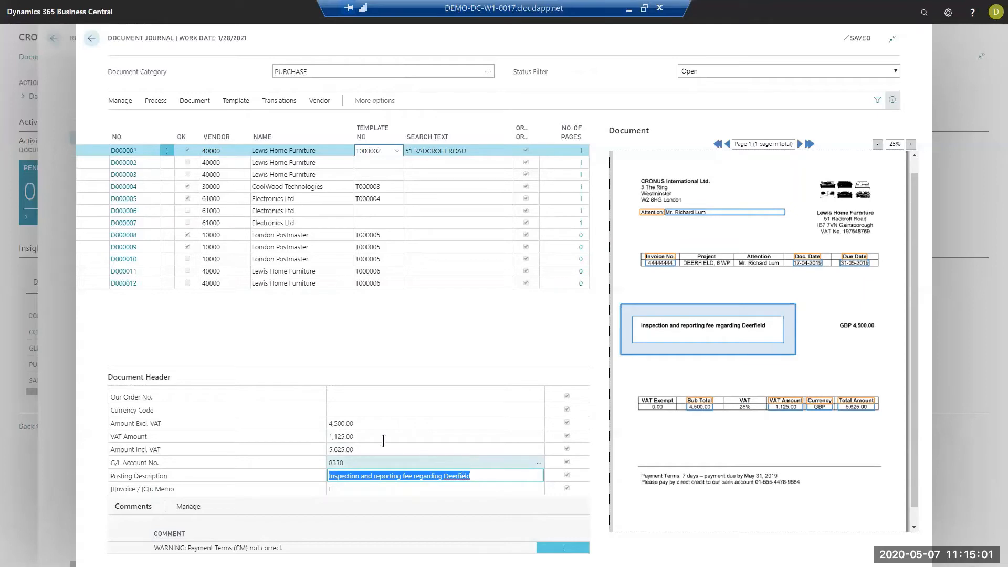
left_click(361, 410)
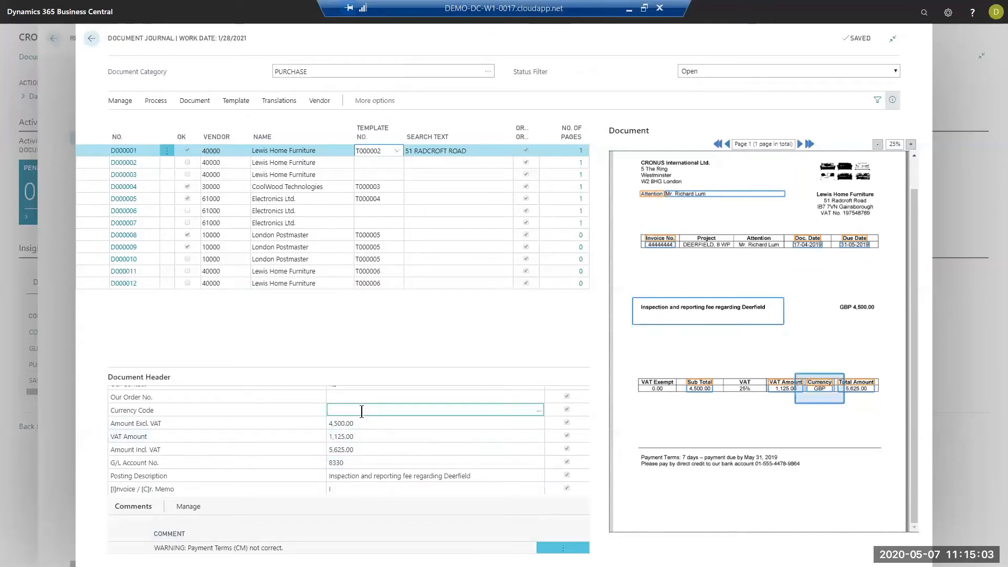
key("Up")
key("Up")
key("Up")
key("Up")
key("Up")
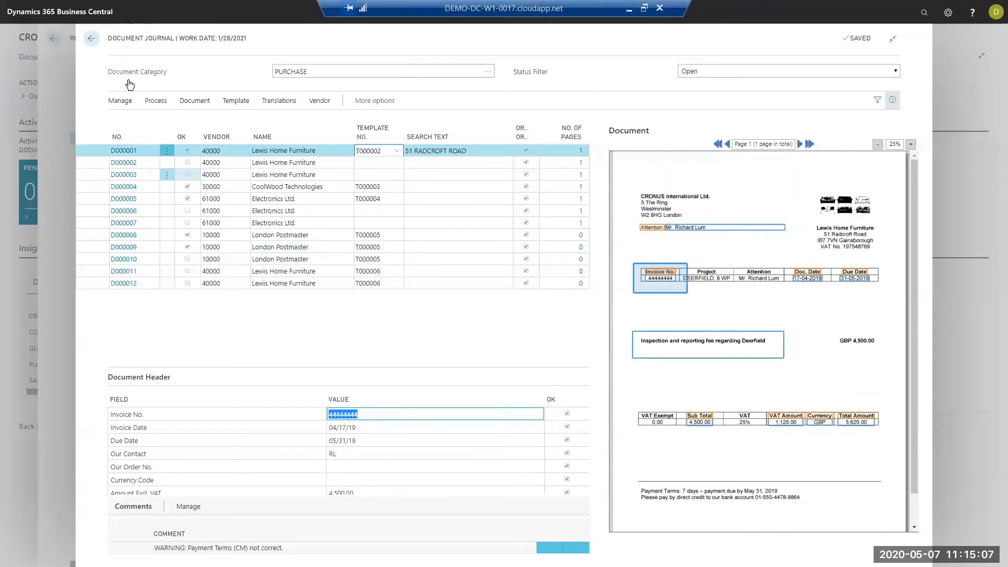
- Register the first Lewis Home Furniture document and check the resulting purchase invoice's status, vendor invoice number and purchaser code
left_click(151, 102)
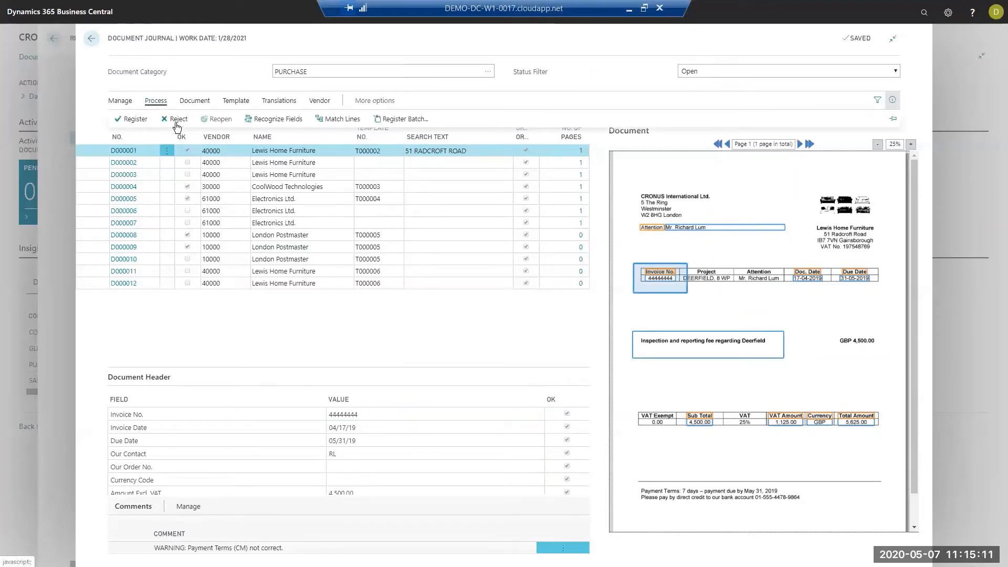
left_click(132, 119)
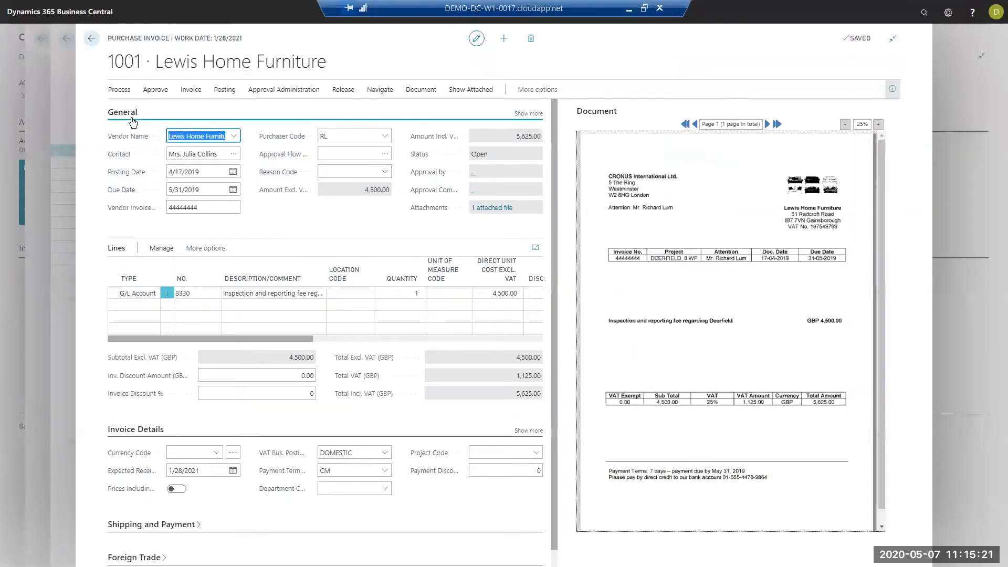
left_click(491, 153)
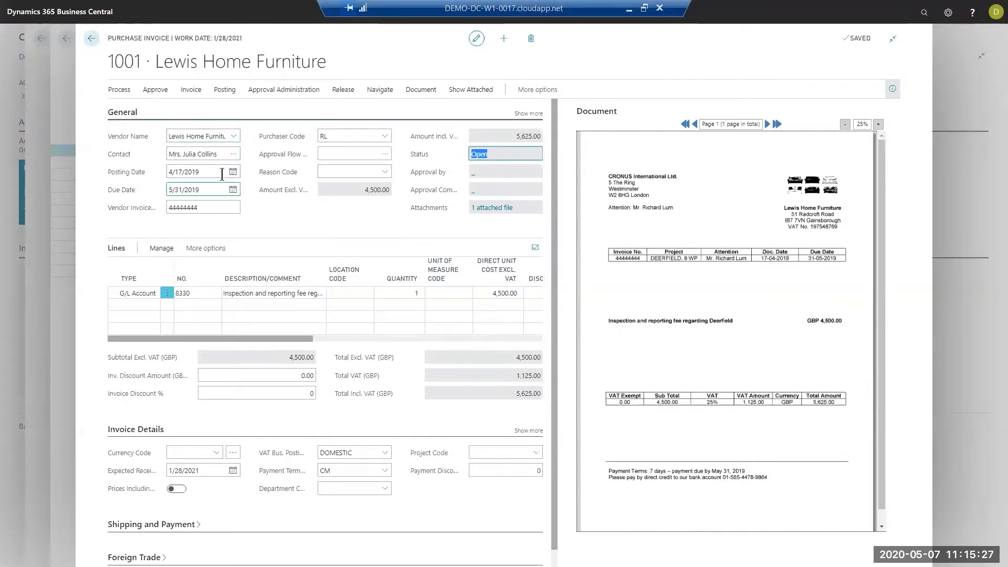
left_click(167, 208)
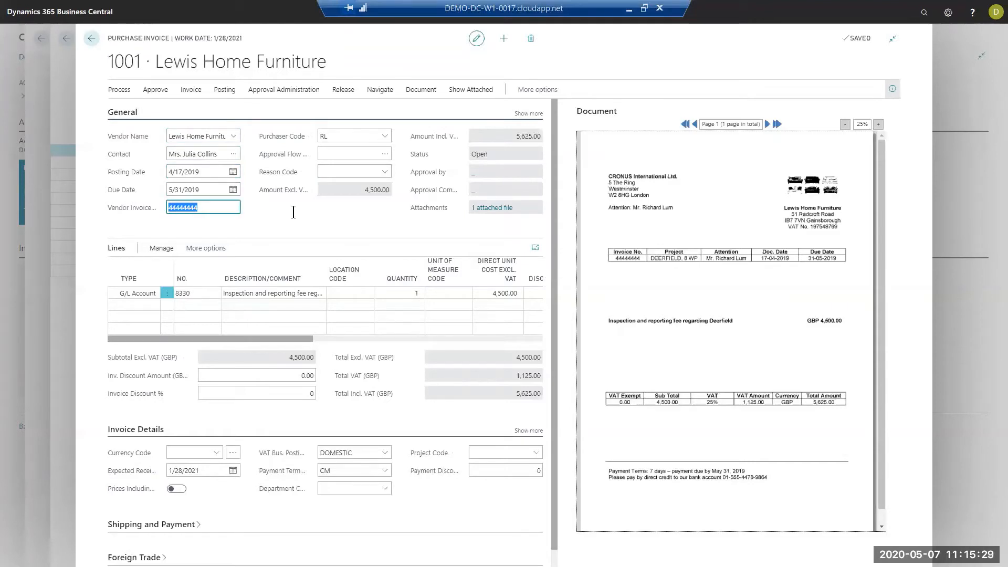
left_click(330, 137)
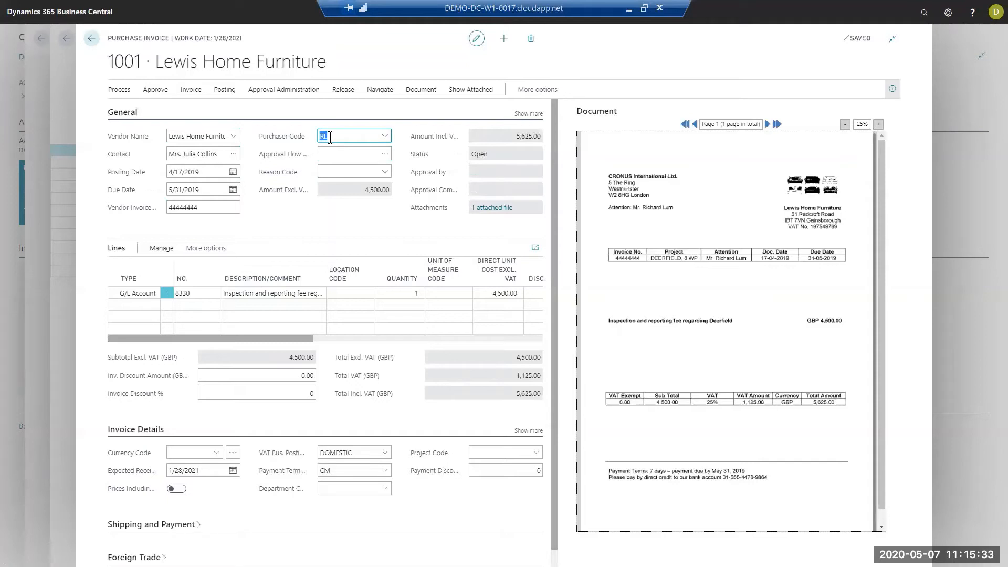
- Check the Lewis Home Furniture purchase invoice's amounts and its line's G/L account, description and direct unit cost
left_click_drag(358, 191, 525, 134)
left_click(507, 133)
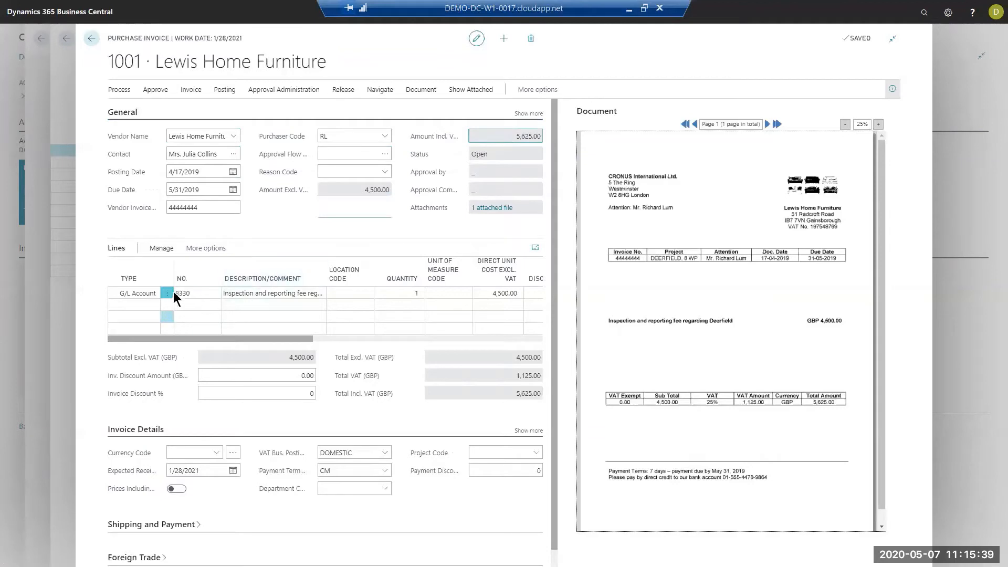
left_click(186, 292)
left_click(191, 293)
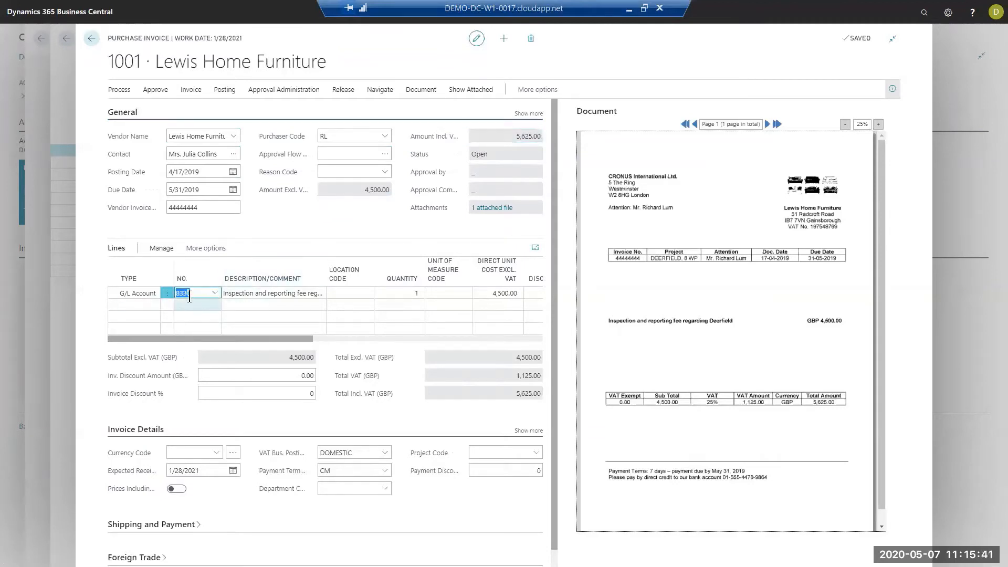
left_click(260, 295)
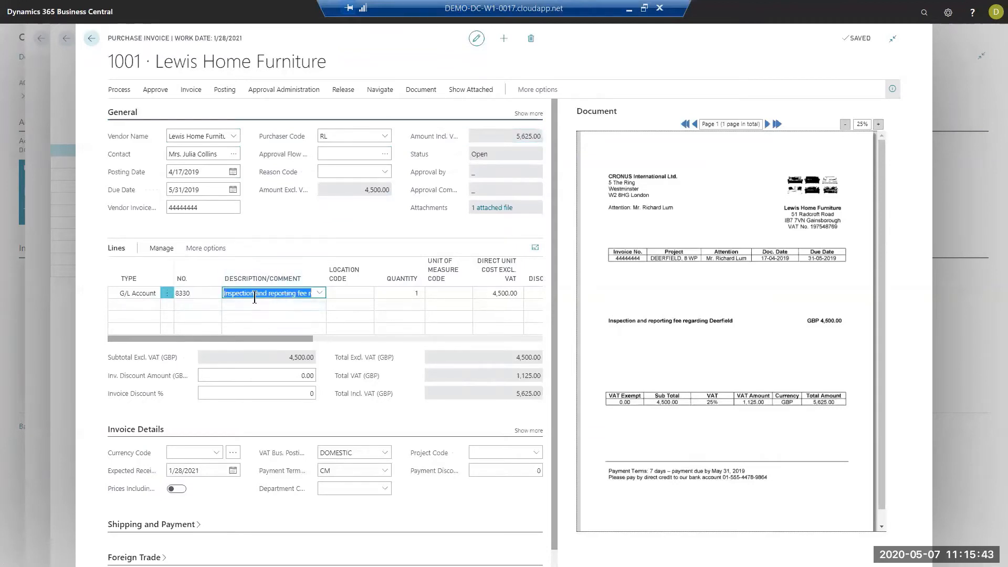
left_click_drag(268, 338, 341, 339)
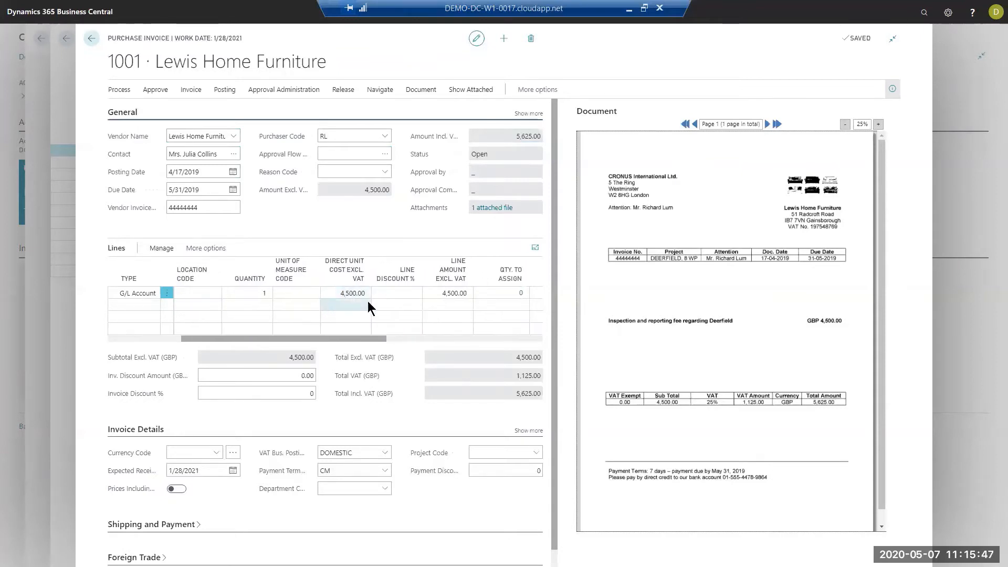
left_click(355, 292)
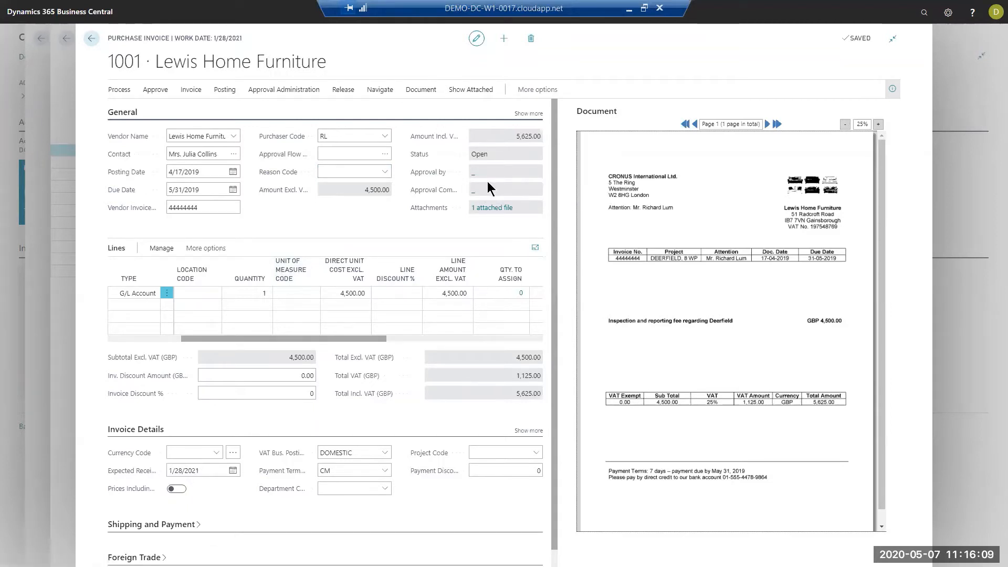
- Send an approval request for the Lewis Home Furniture purchase invoice and return to the document journal
left_click(284, 92)
left_click(139, 109)
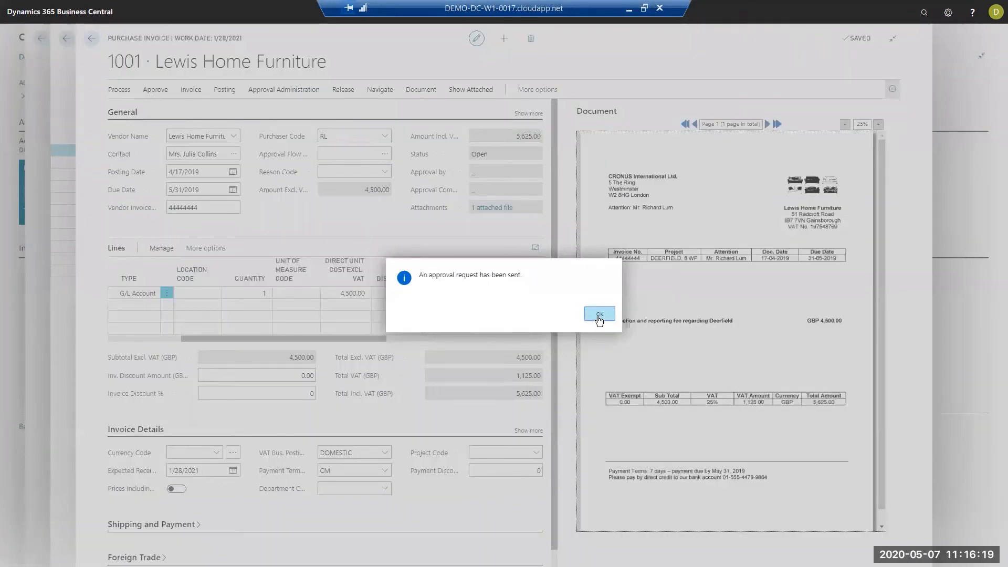
left_click(599, 314)
left_click(92, 40)
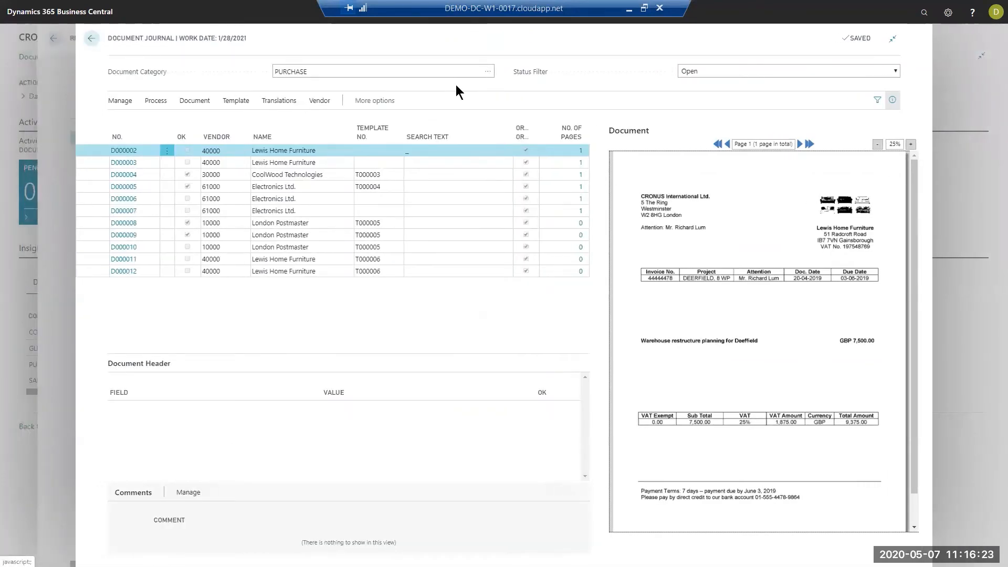
- Recognize the fields of Lewis Home Furniture document D000002, which has no template assigned yet
left_click(420, 163)
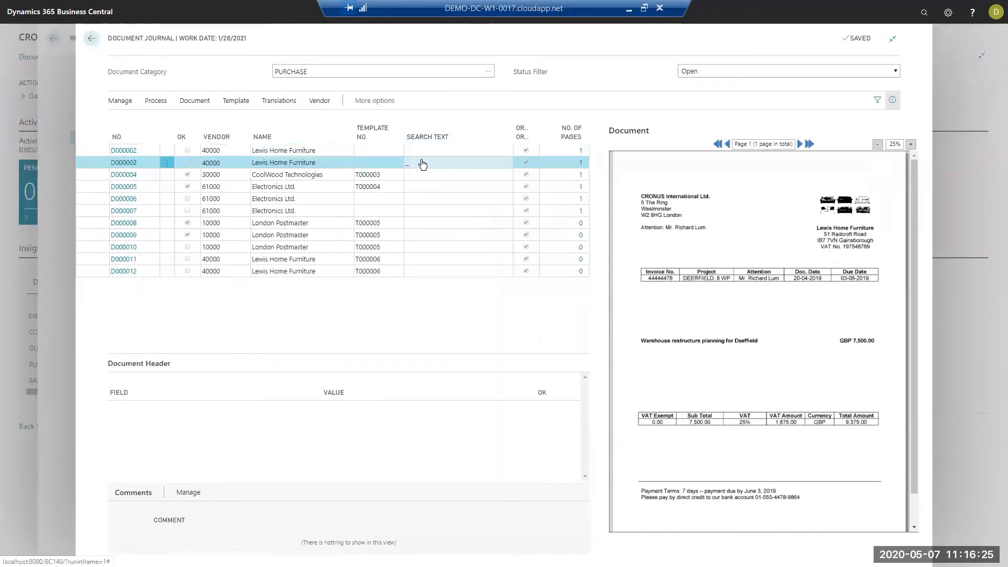
left_click(322, 150)
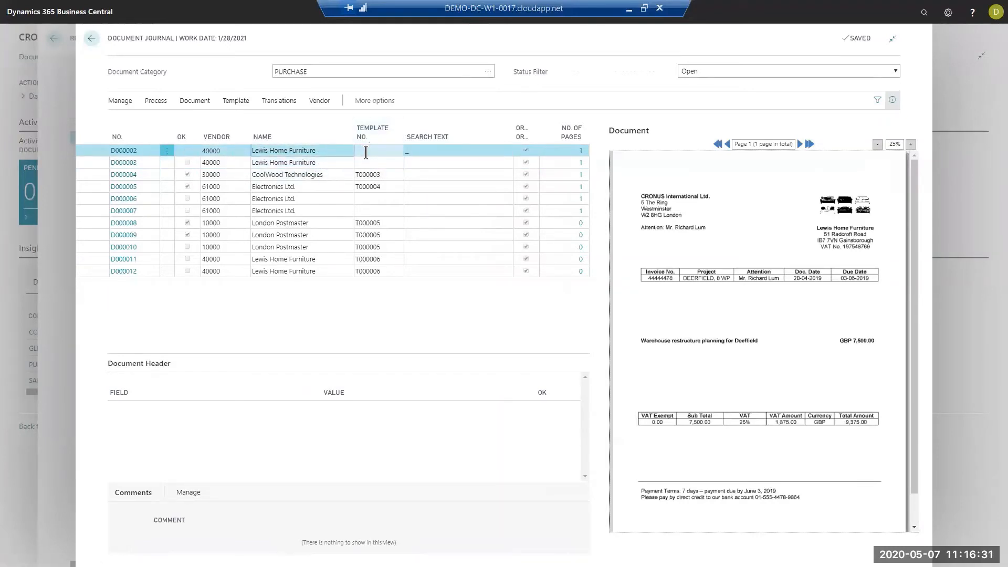
left_click(156, 100)
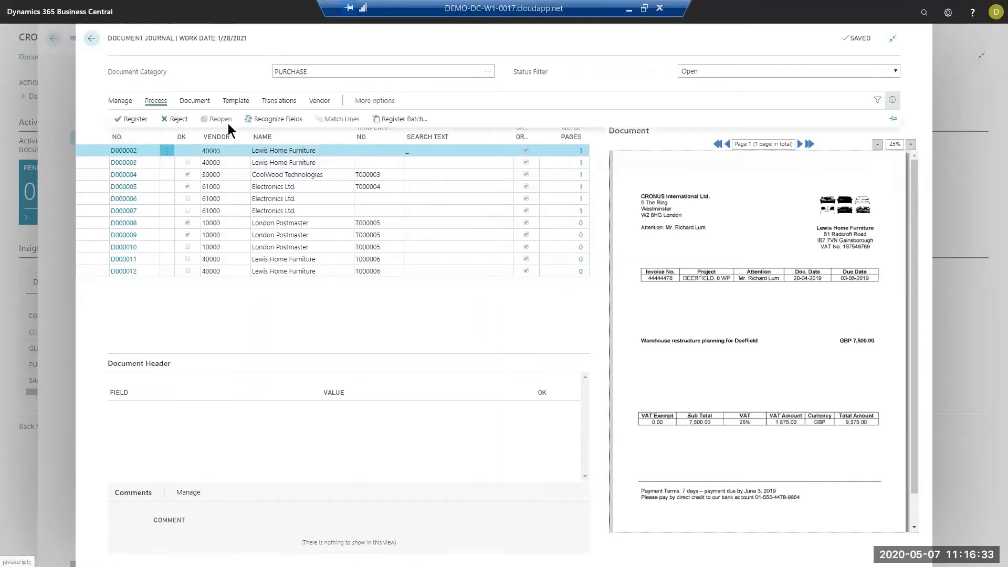
left_click(278, 118)
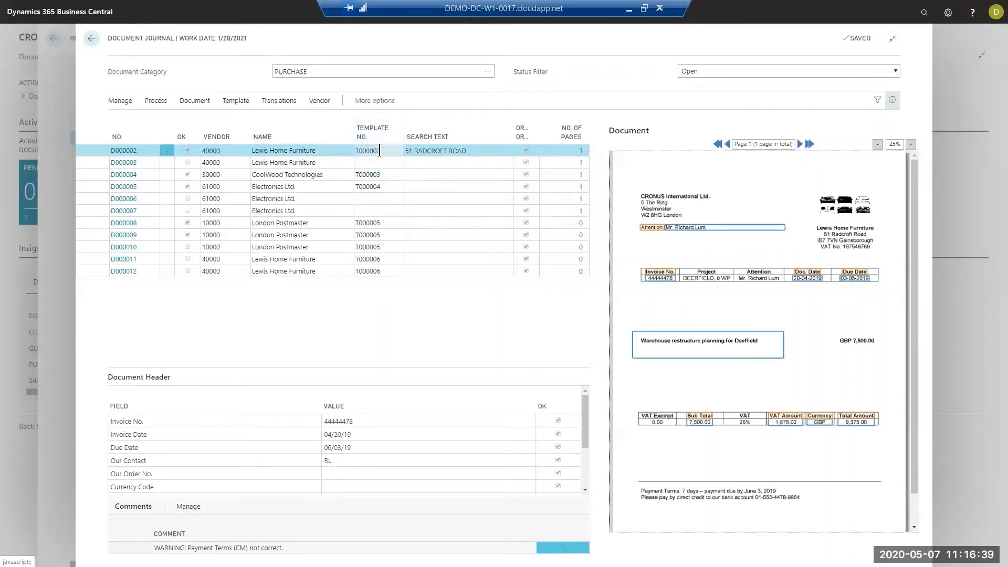
- Examine document D000002's recognized invoice number, amounts and posting description against their locations on the invoice image
left_click(362, 423)
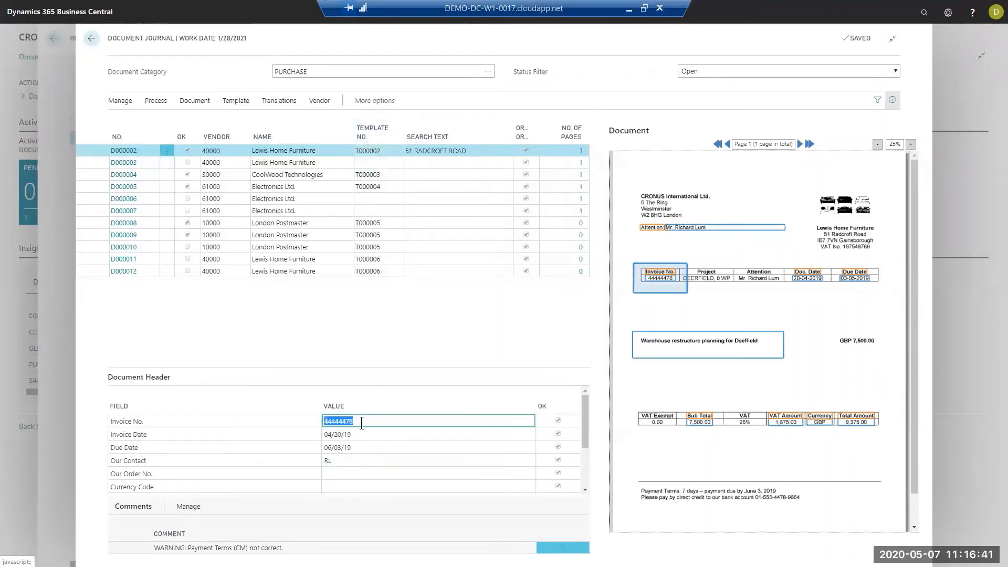
key("Tab")
key("Tab")
key("Tab")
key("Tab")
key("Tab")
key("Tab")
key("Tab")
key("Tab")
key("Tab")
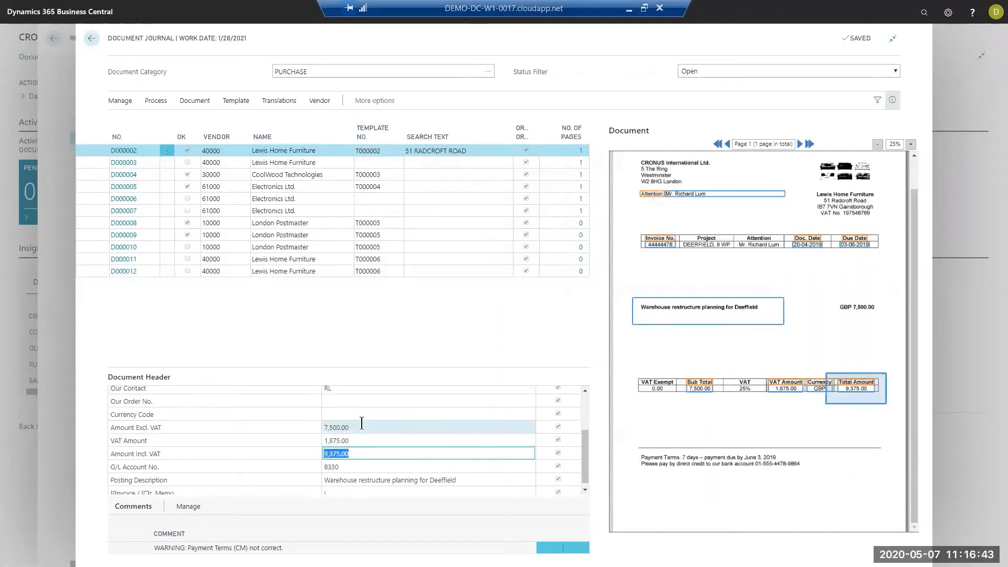
key("Tab")
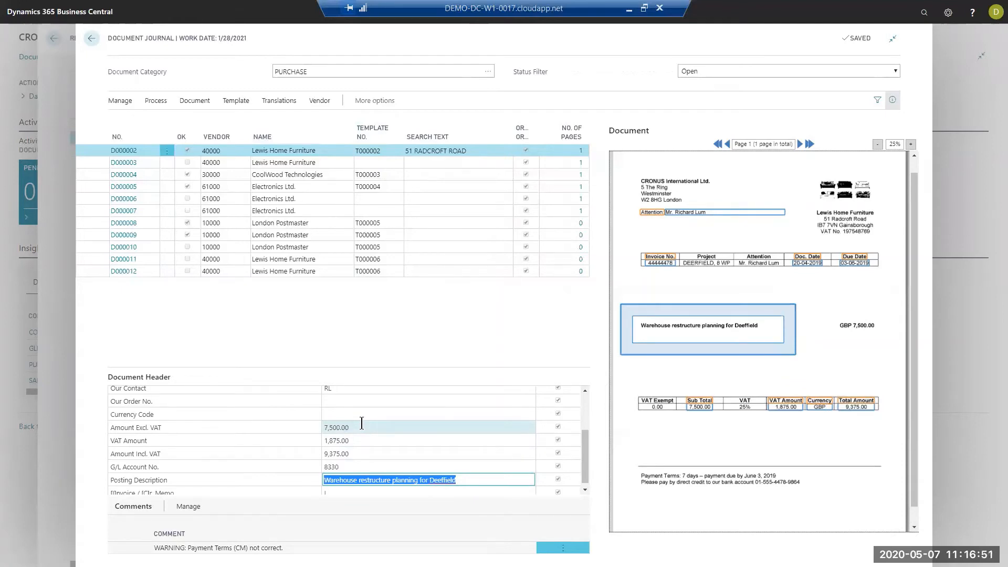
left_click_drag(585, 454, 591, 395)
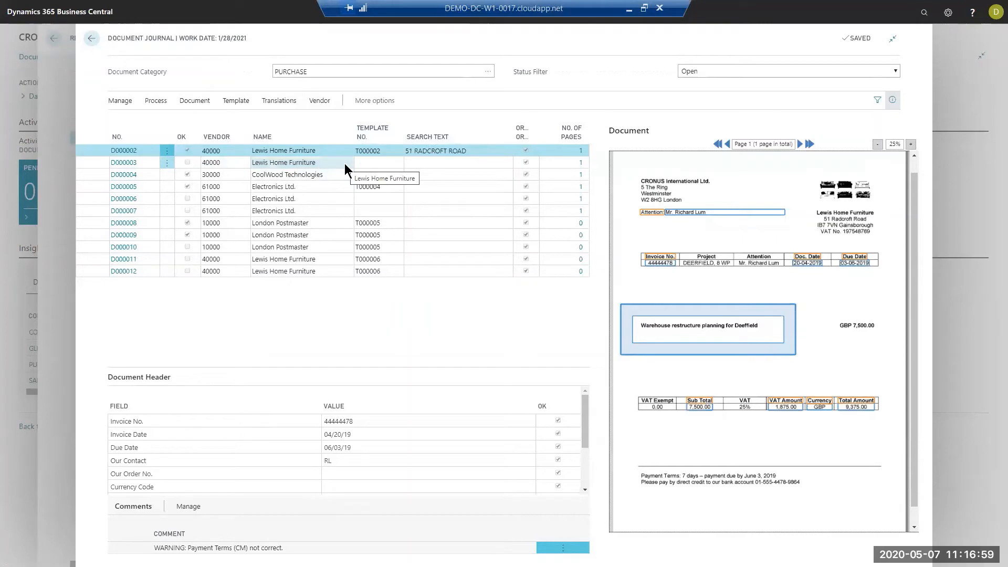
- Examine the CoolWood Technologies document's header fields from the invoice number through the amounts to the G/L account
left_click(284, 175)
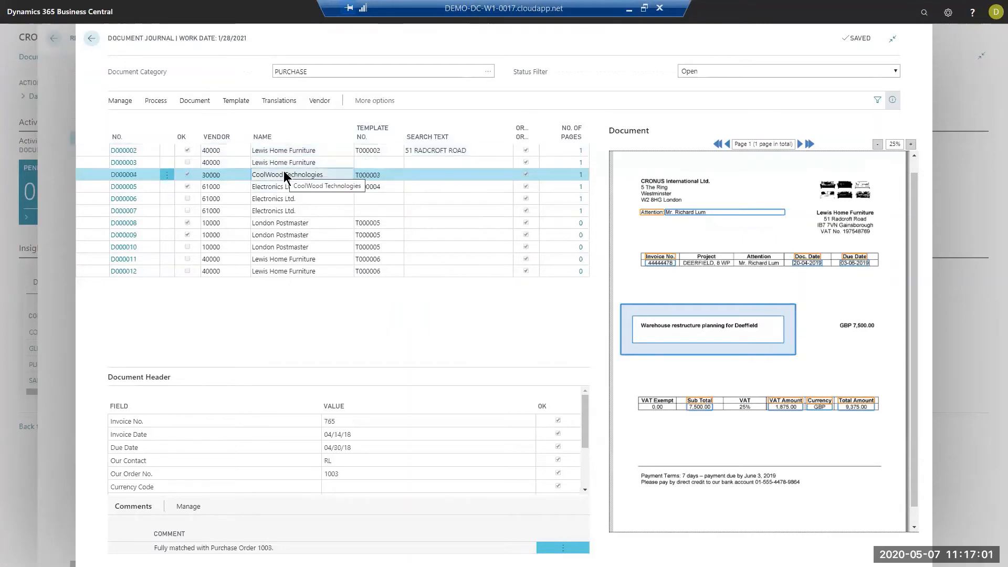
left_click(357, 421)
key("Down")
key("Down")
key("Down")
key("Down")
key("Down")
key("Down")
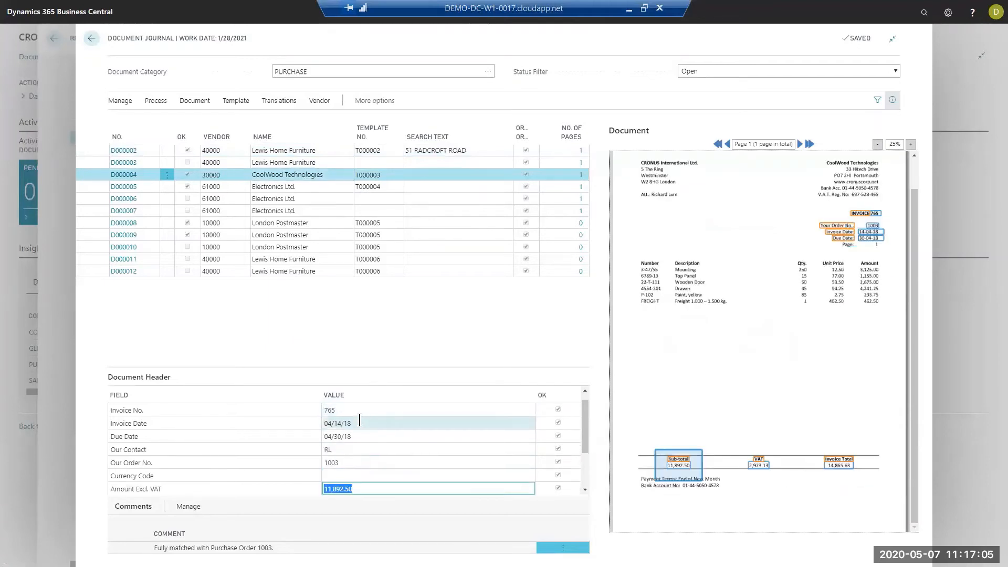
key("Down")
key("Down")
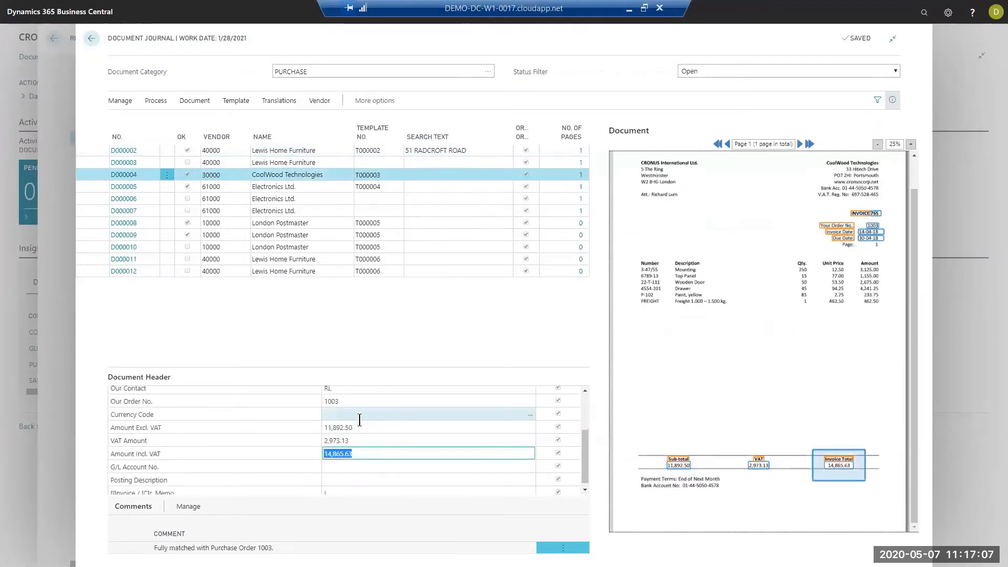
key("Down")
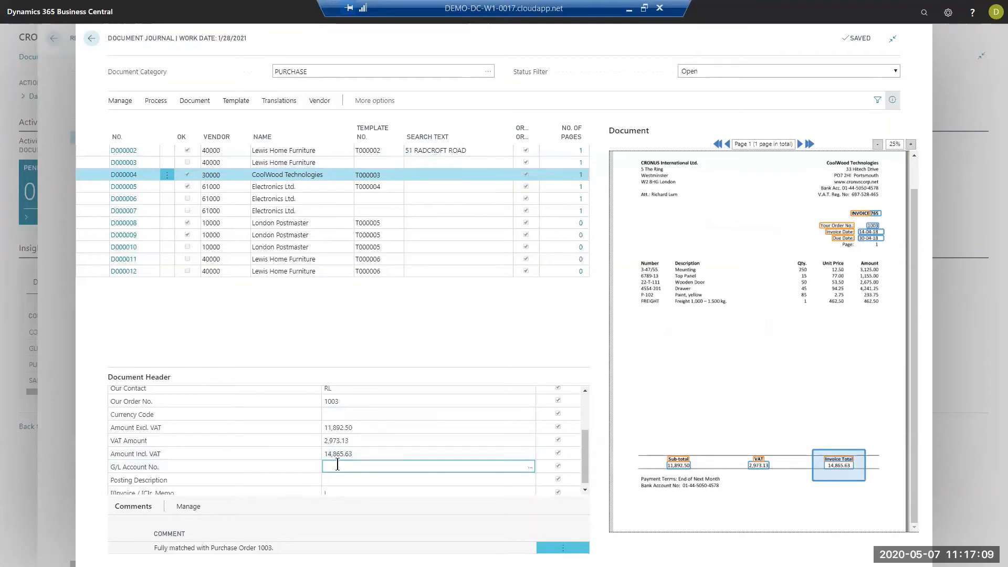
- Check the CoolWood document's order number and amount excluding VAT against the locations captured on the invoice
key("Up")
key("Up")
key("Up")
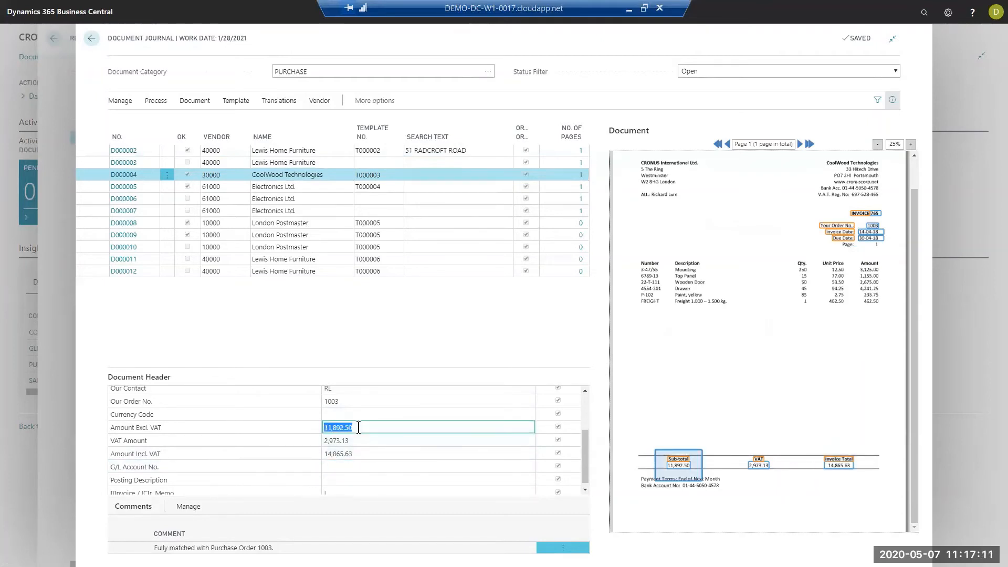
left_click(352, 401)
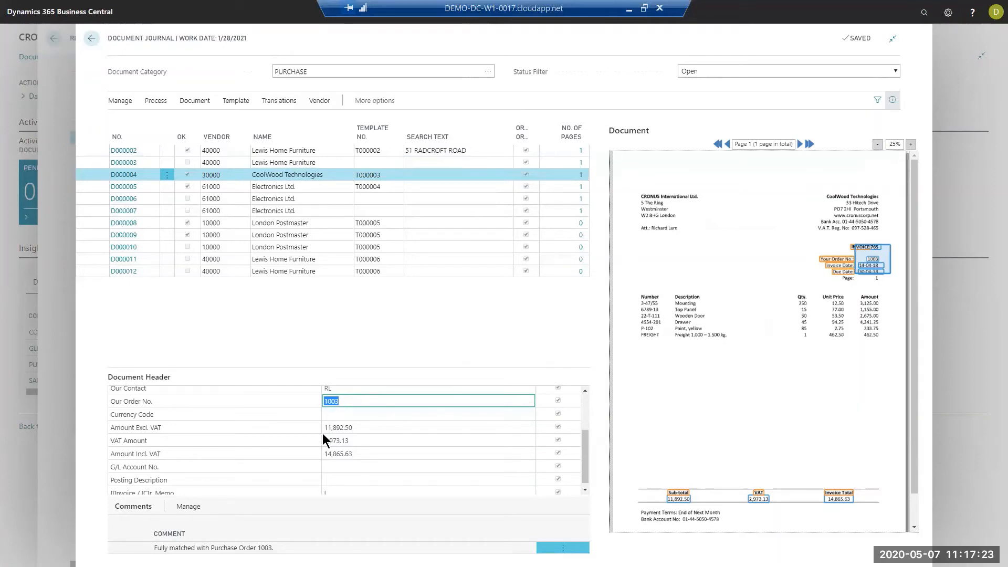
left_click(342, 429)
left_click(347, 400)
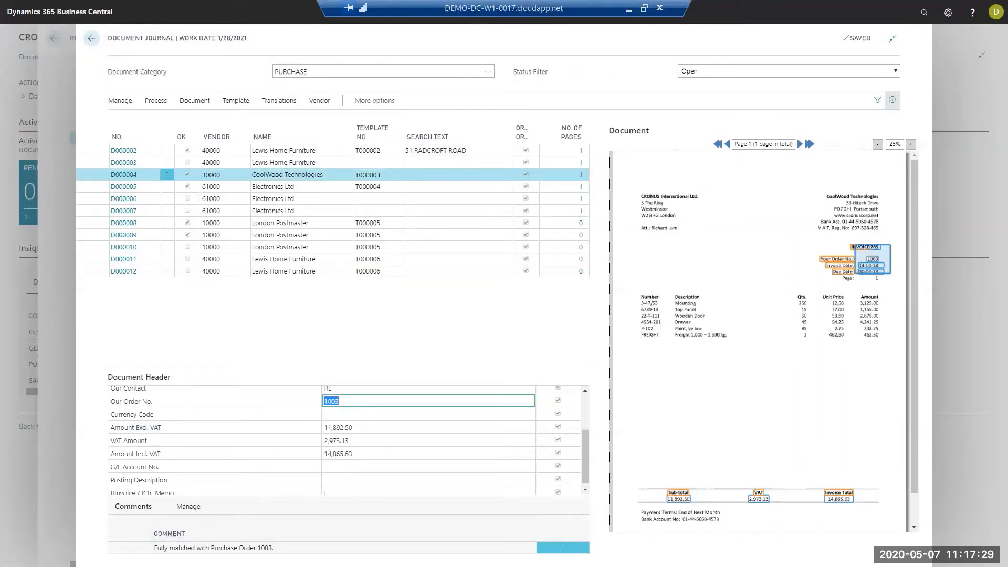
- Open line matching for the CoolWood document, filter on its order number, and compare the order lines' matched quantities and costs
left_click(156, 100)
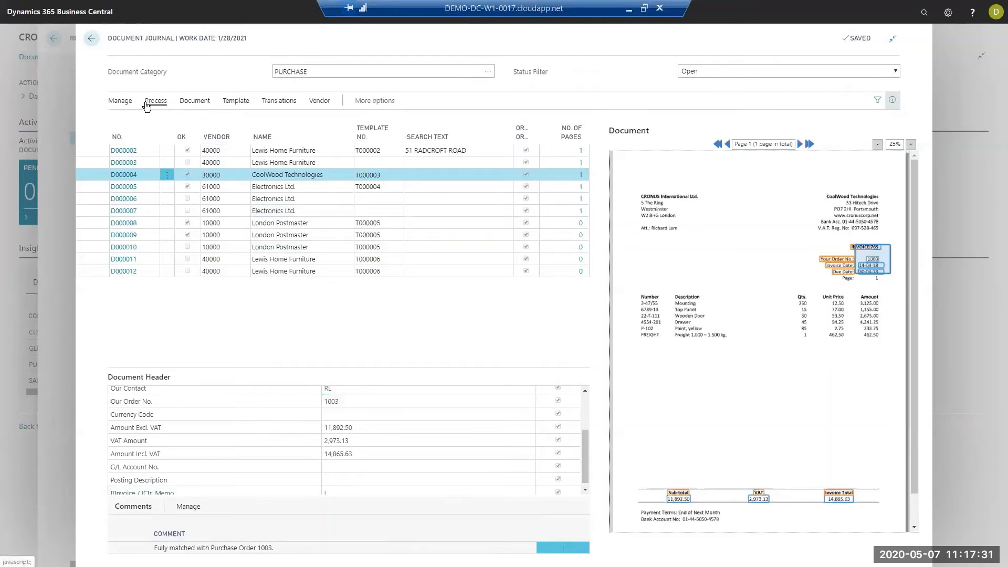
left_click(339, 119)
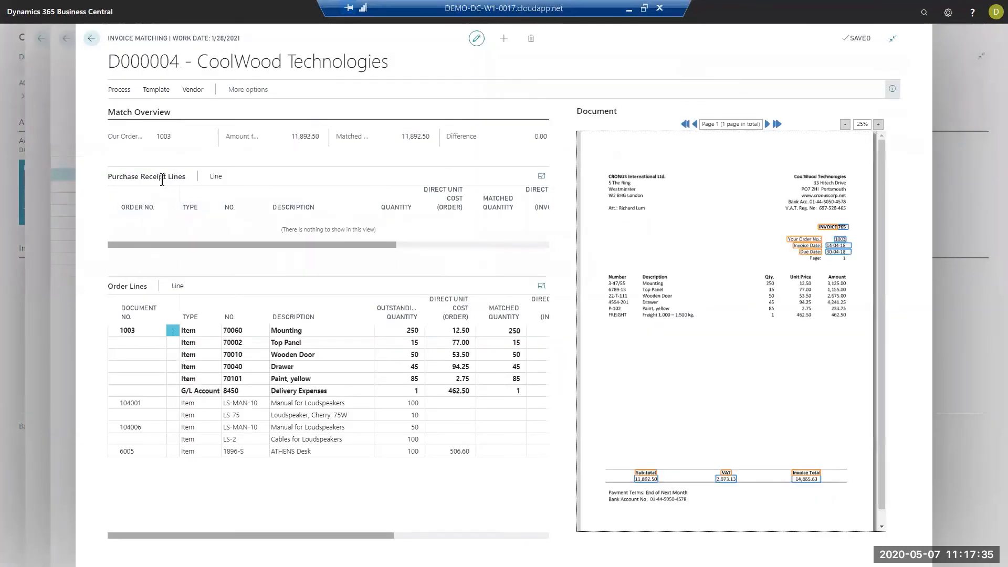
left_click(122, 93)
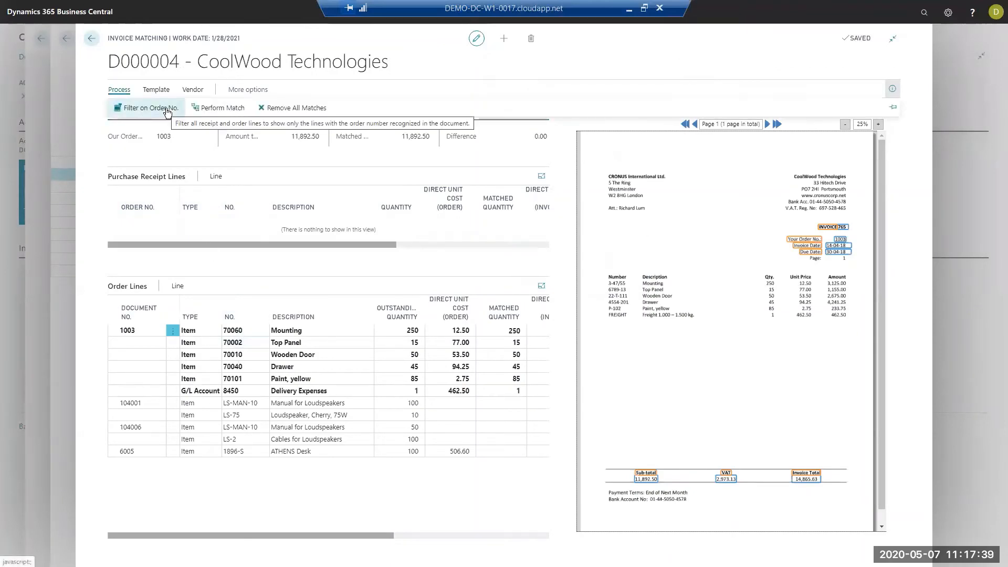
left_click(157, 105)
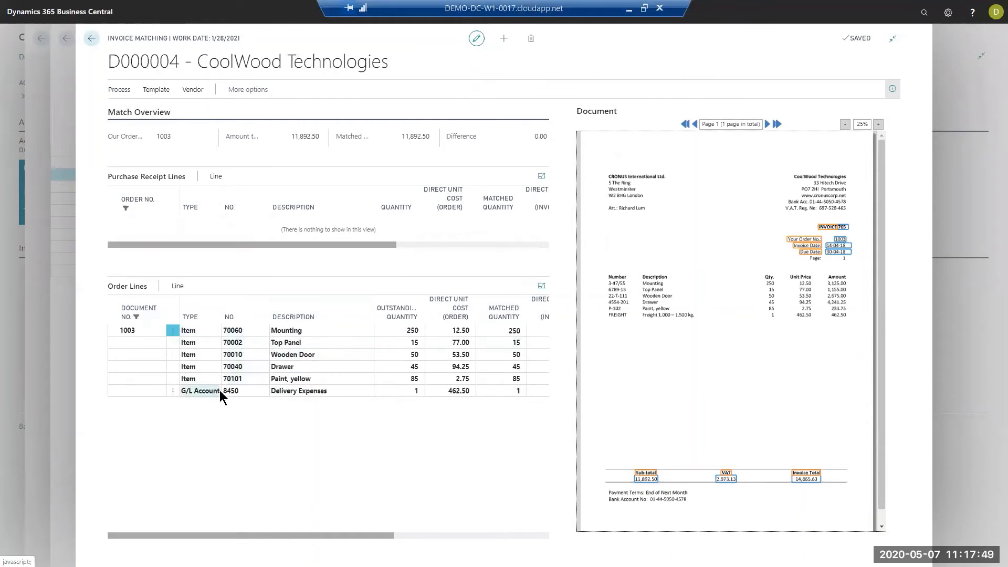
left_click_drag(316, 534, 431, 527)
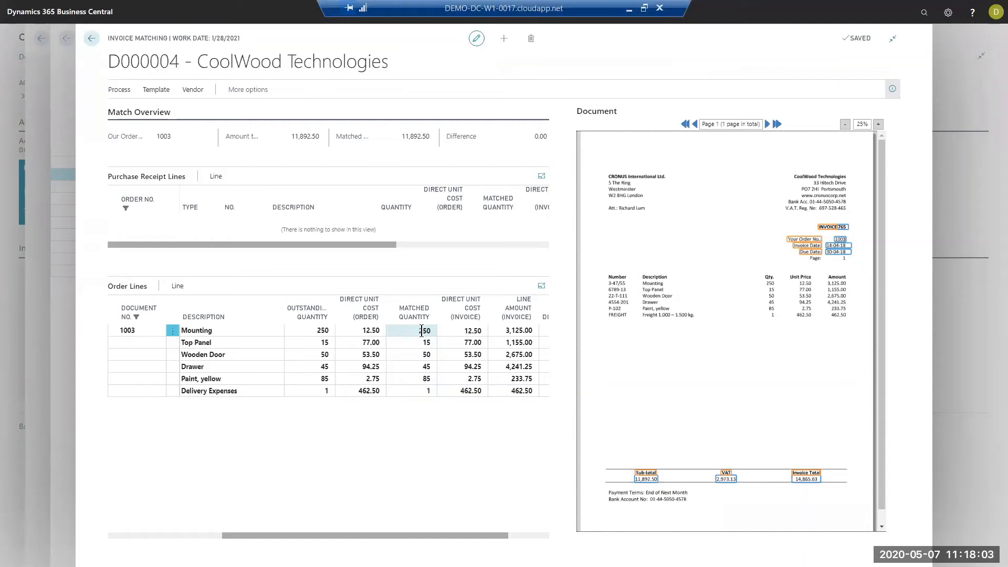
left_click(92, 38)
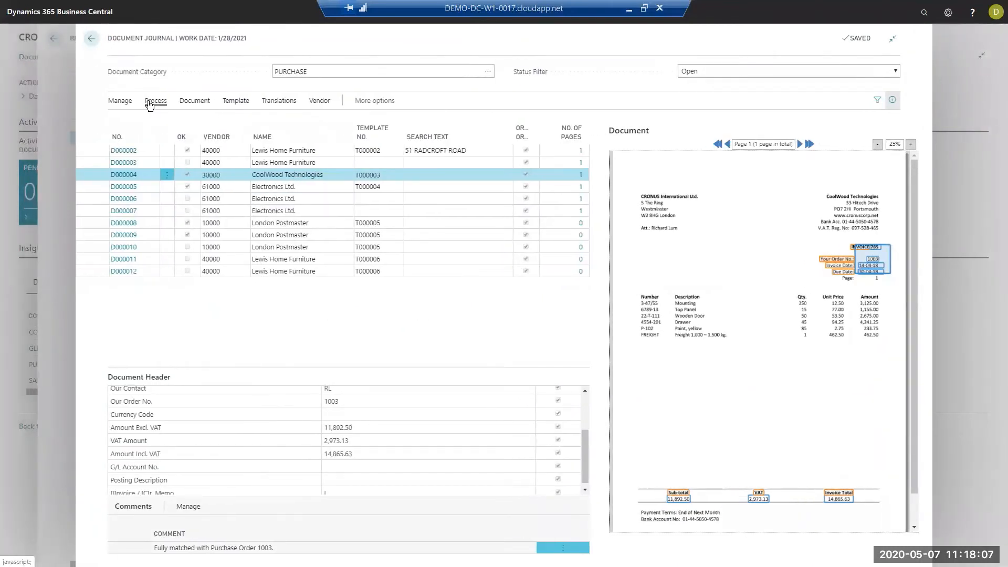
- Register the CoolWood Technologies document and send an approval request for the resulting purchase invoice
left_click(152, 100)
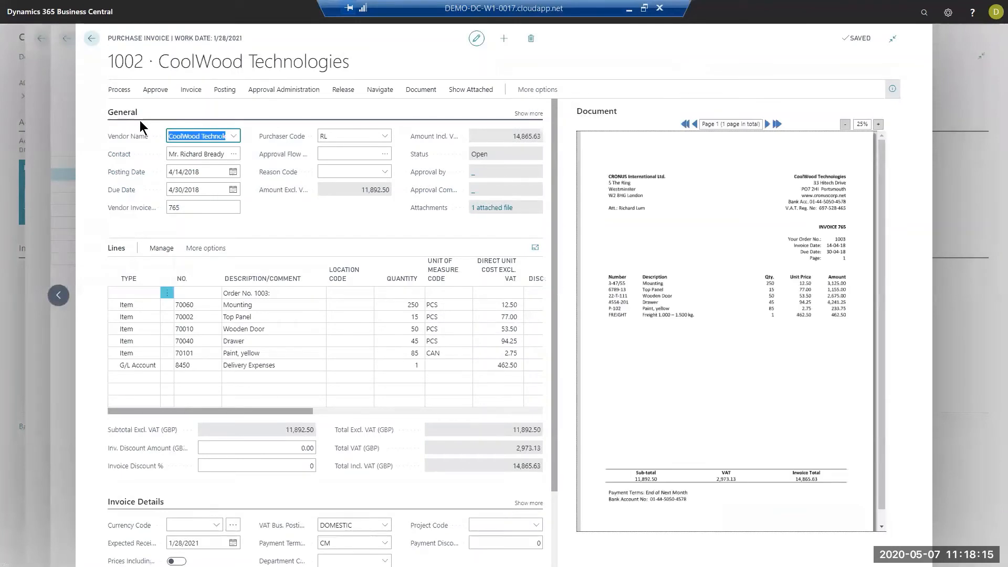
left_click(257, 295)
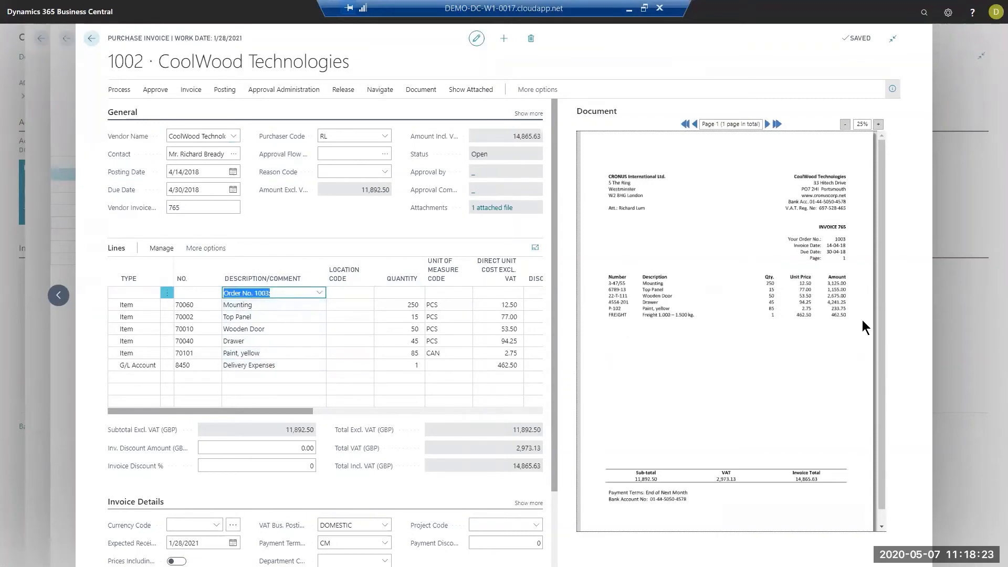
left_click(284, 91)
left_click(152, 108)
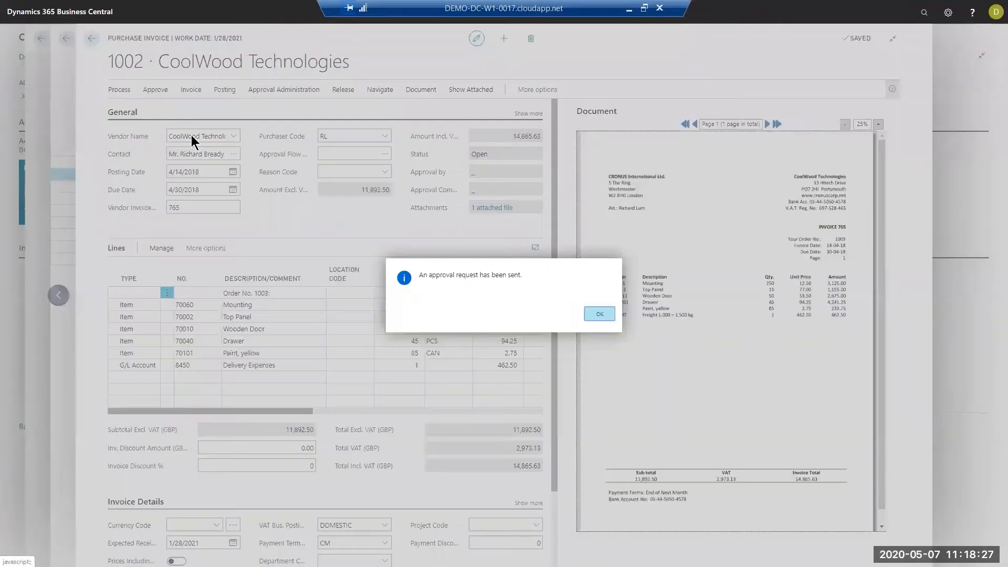
left_click(599, 314)
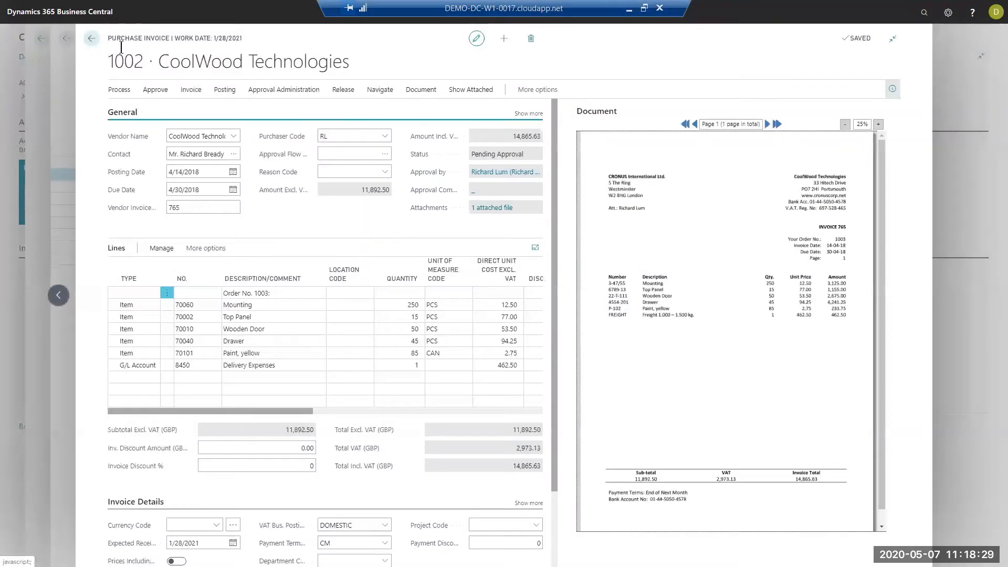
left_click(92, 39)
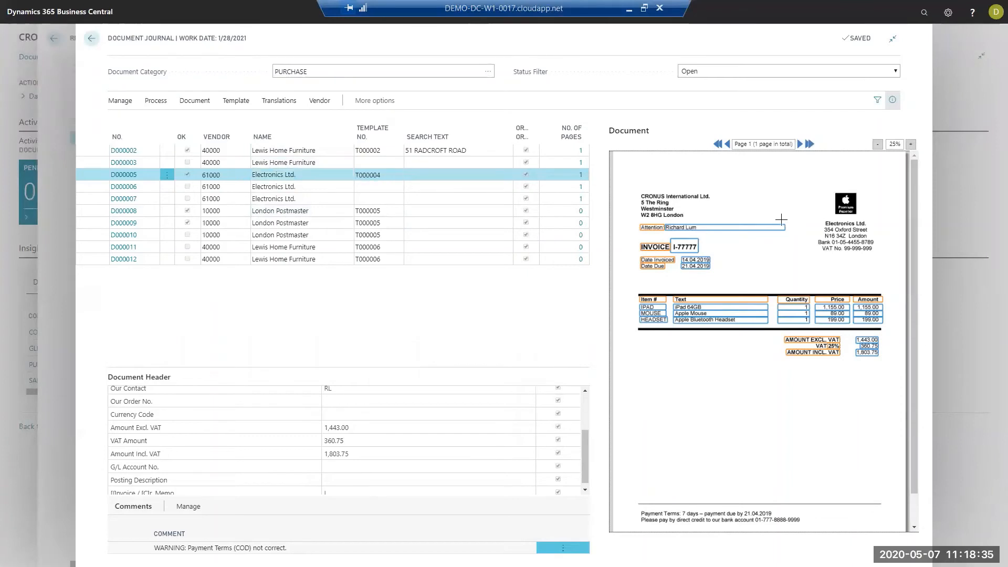
- Examine the header fields of Electronics Ltd. document D000005 from the invoice number through the amounts to the G/L account against the invoice image
scroll(361, 423, "up", 3)
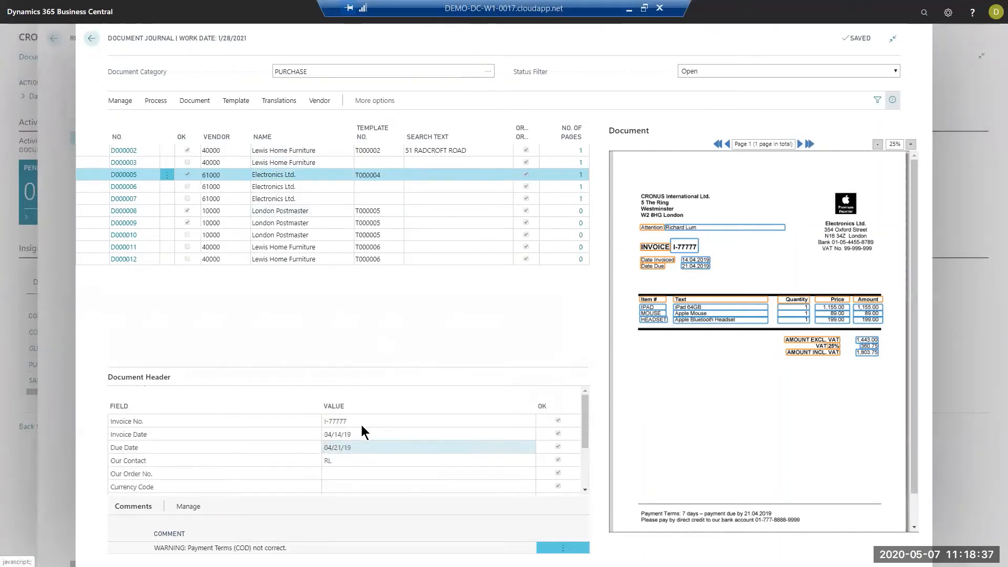
left_click(358, 421)
key("Down")
key("Down")
key("Down")
key("Down")
key("Down")
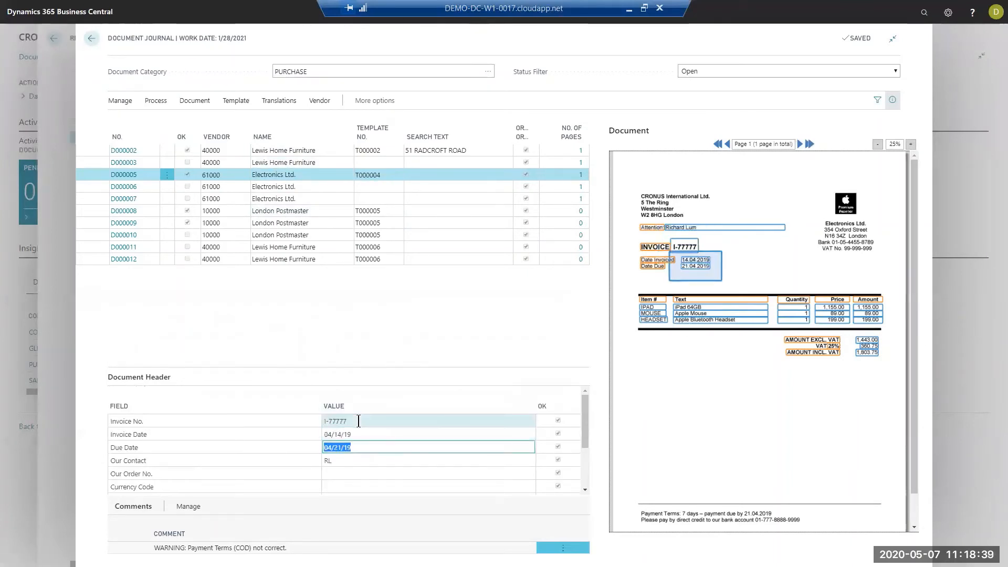
key("Down")
key("Down")
key("Down")
key("Up")
key("Up")
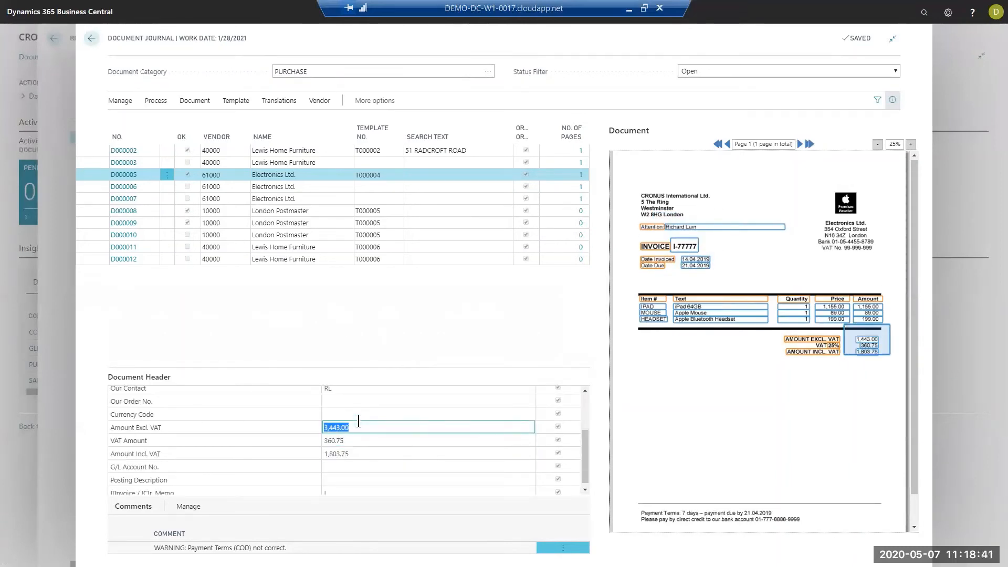
key("Down")
key("Down")
key("Down")
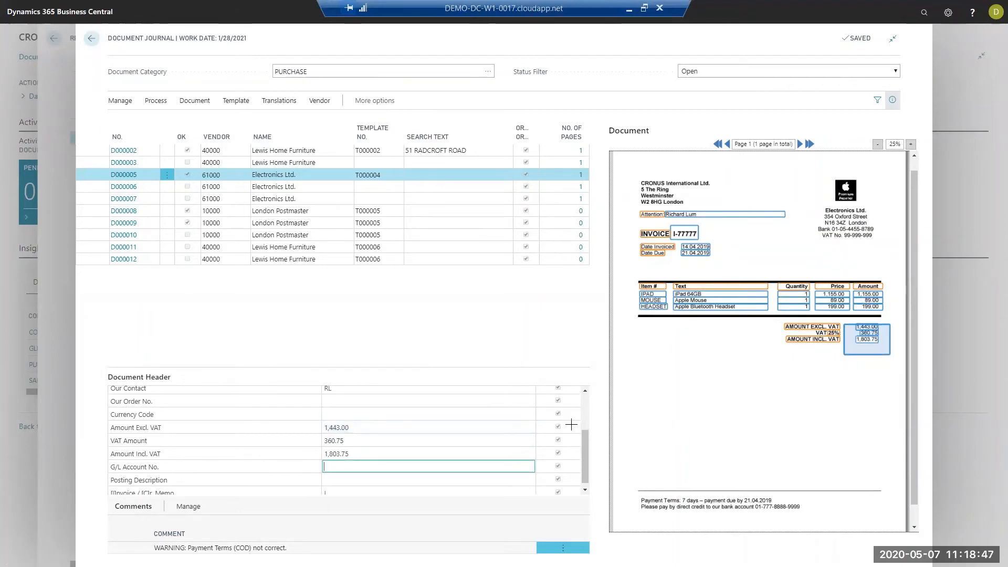
left_click(333, 427)
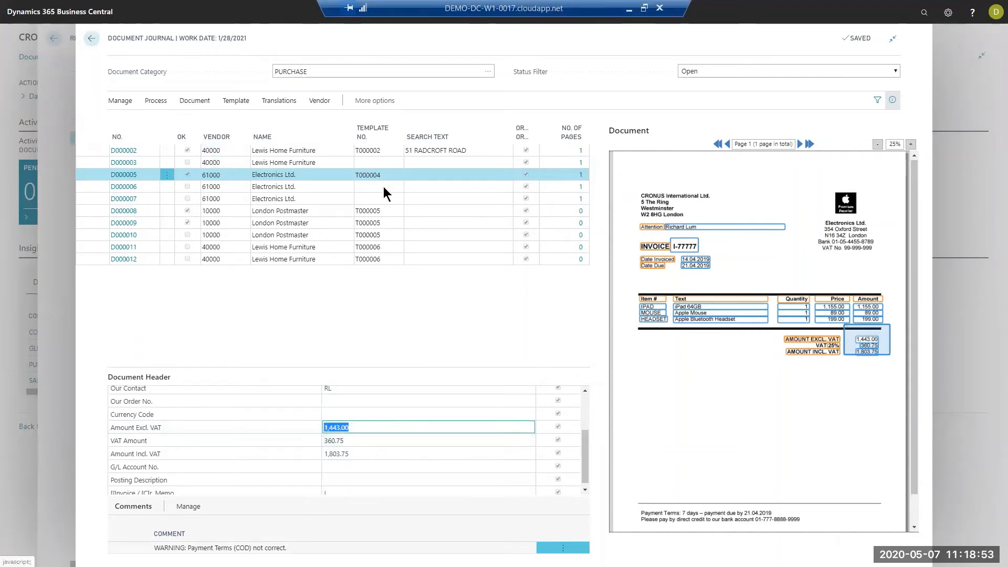
- Open the document card of D000005 and check the iPad line's number, description and quantity against the invoice
left_click(194, 100)
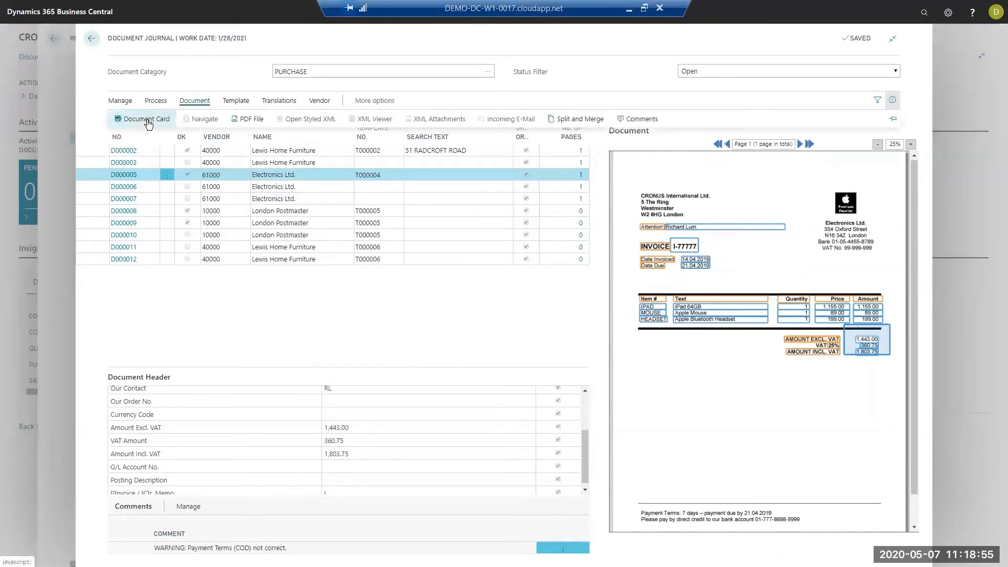
left_click(149, 124)
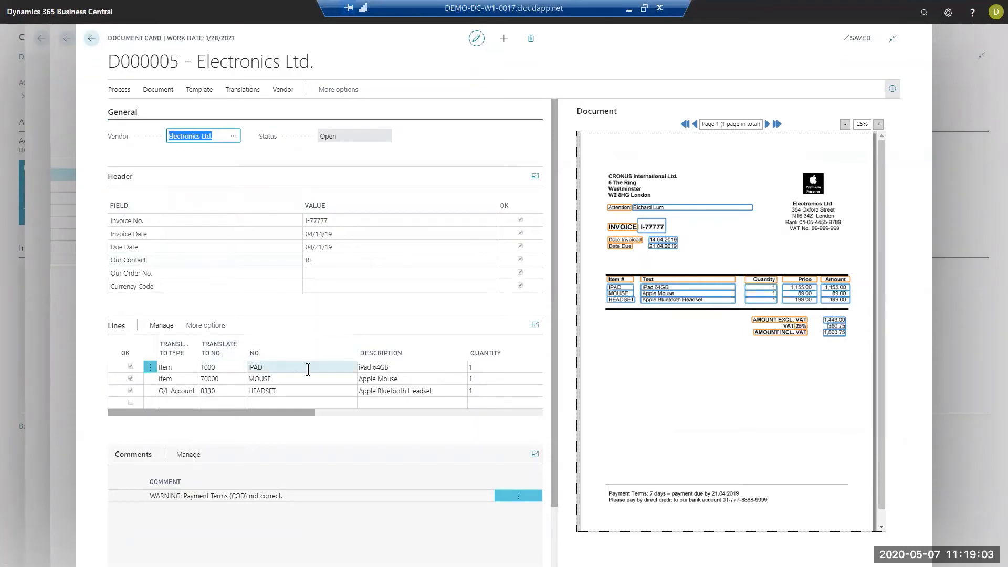
left_click(278, 370)
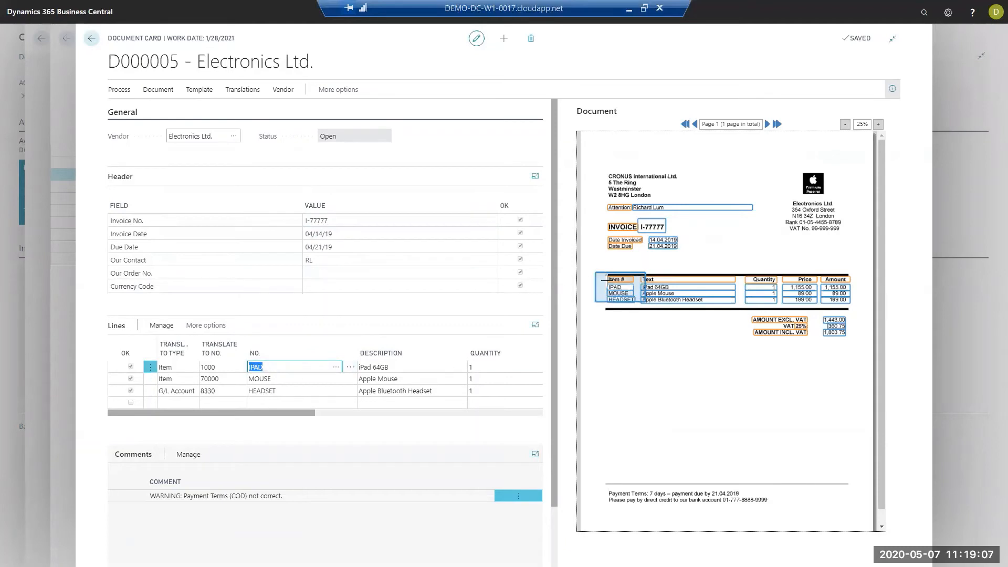
left_click(402, 367)
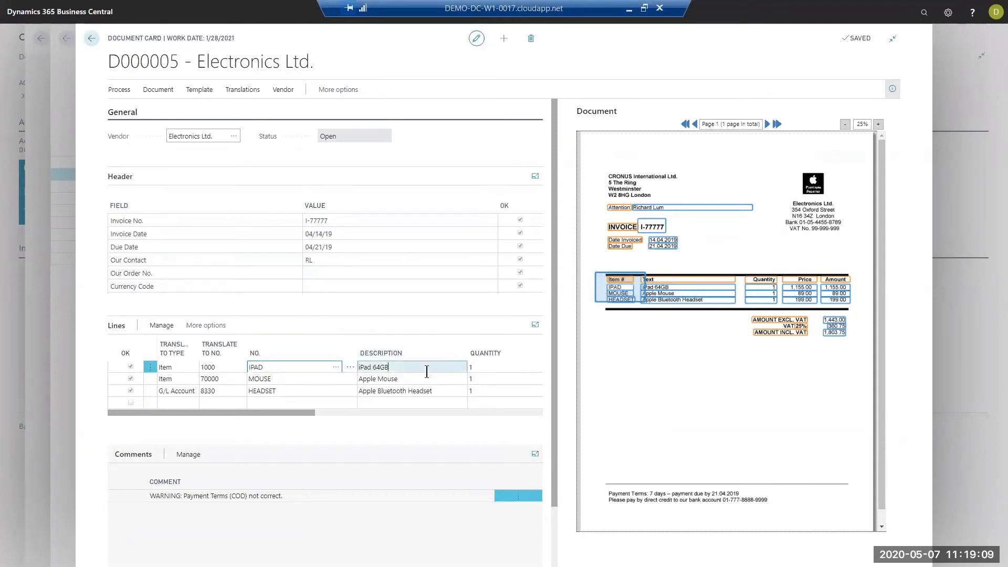
left_click(500, 370)
left_click(380, 413)
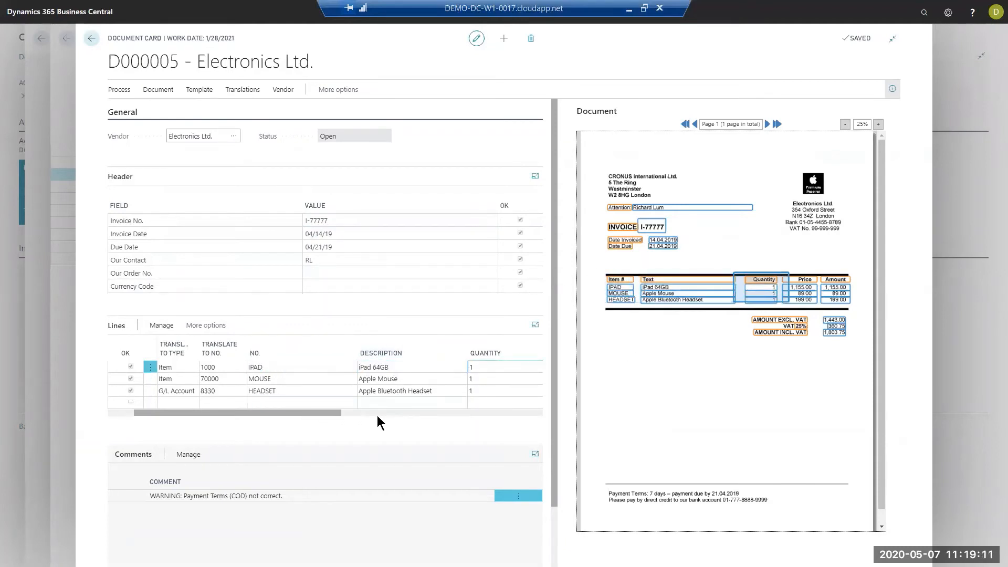
left_click_drag(380, 411, 229, 418)
- Check the captured item numbers of the IPAD, MOUSE and HEADSET lines and their translations
left_click(272, 367)
left_click(284, 380)
left_click(283, 390)
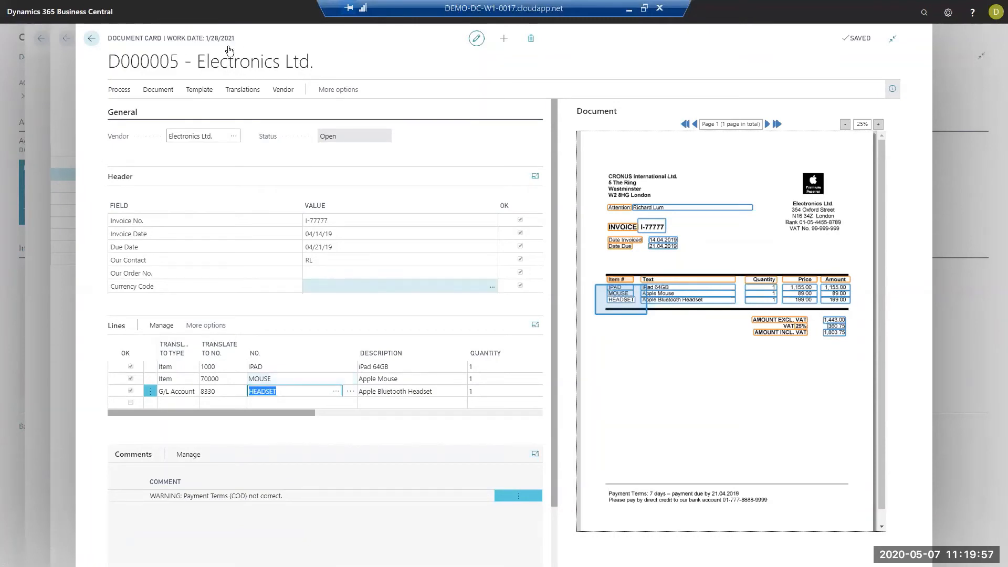
- Register document D000005 from Electronics Ltd., send an approval request for the resulting purchase invoice, and return to the document journal
left_click(92, 39)
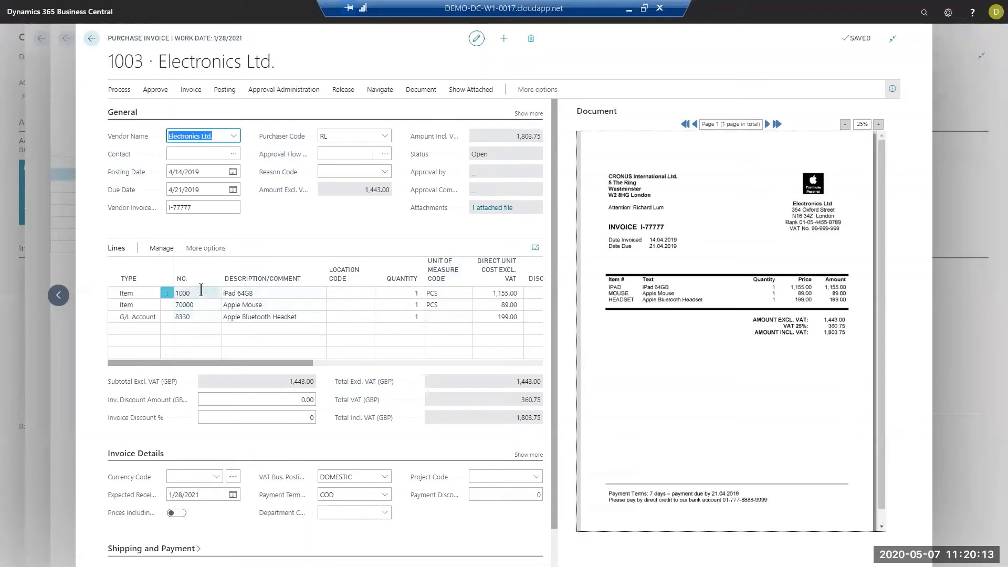
left_click(119, 89)
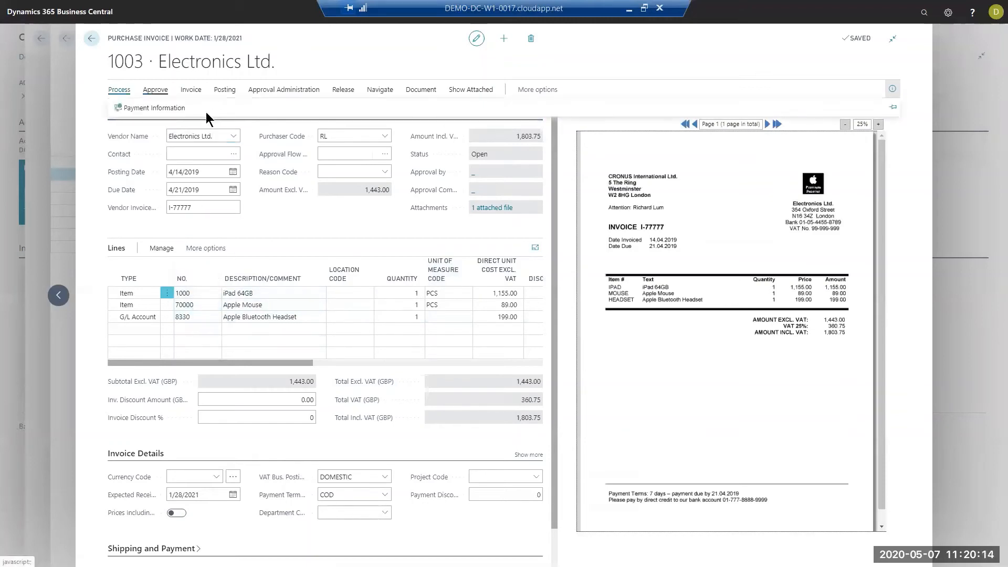
left_click(280, 90)
left_click(146, 109)
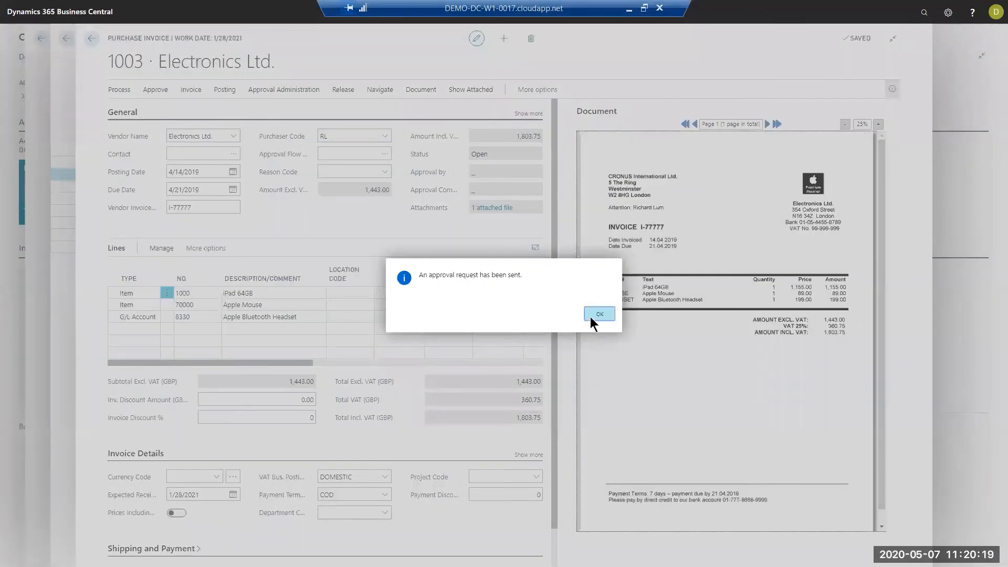
left_click(590, 317)
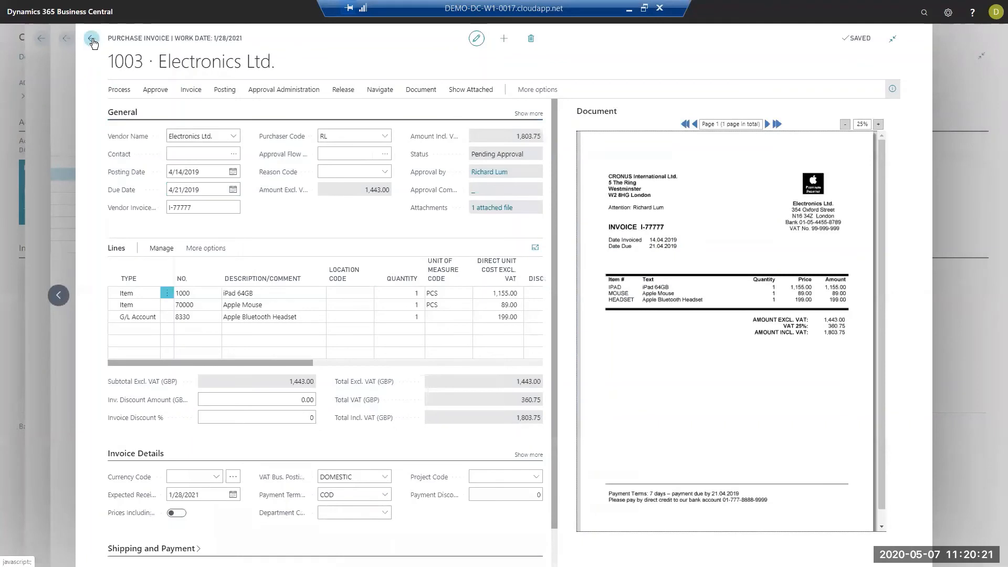
left_click(93, 42)
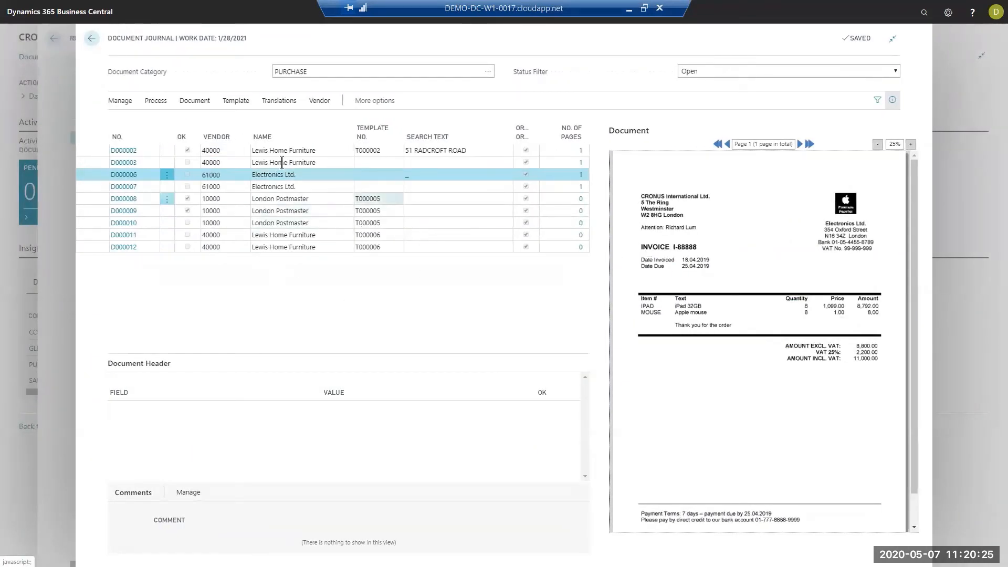
- Recognize the fields of Electronics Ltd. documents D000006 and D000007 and compare the comments on both documents
left_click(155, 101)
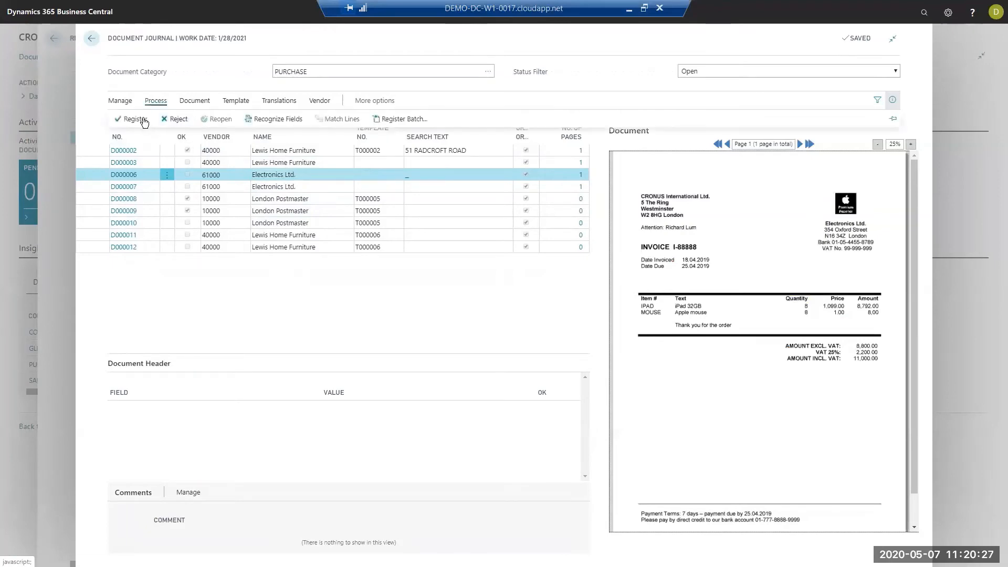
left_click(274, 118)
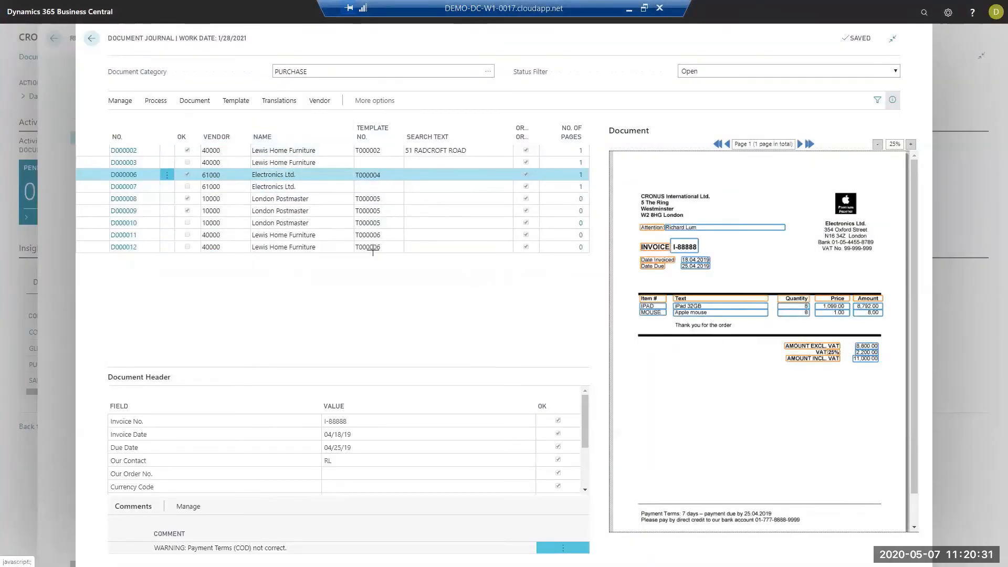
left_click(289, 186)
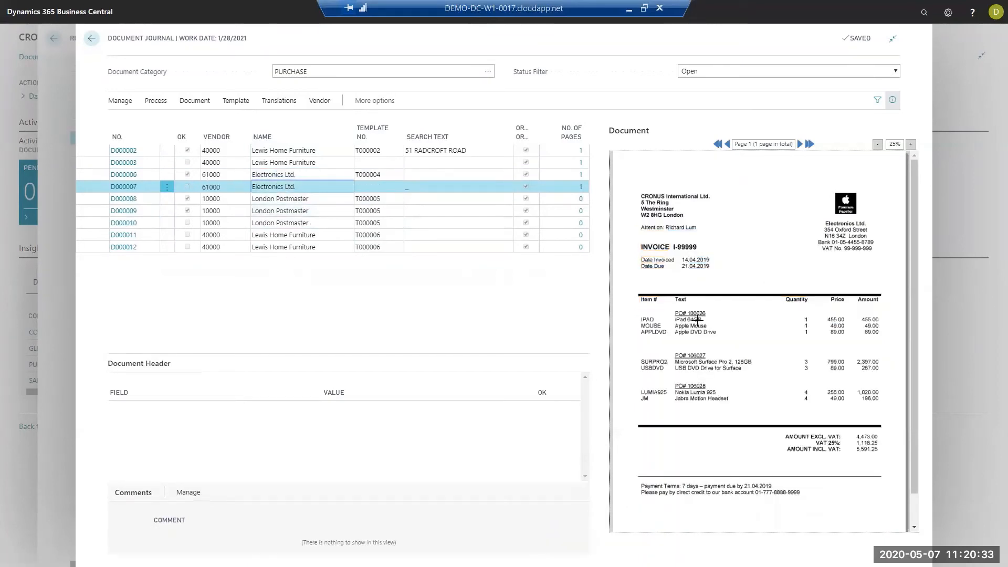
left_click(156, 100)
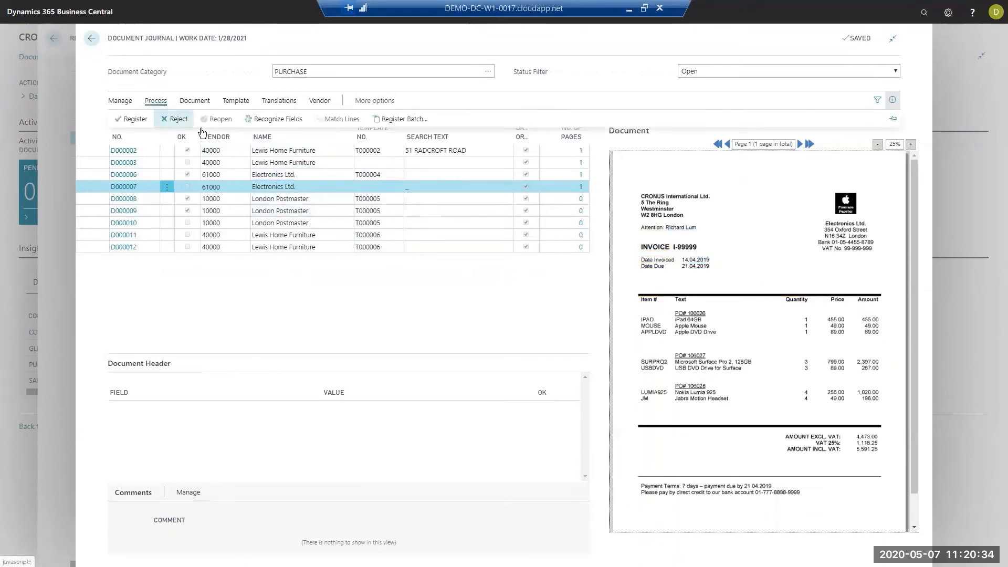
left_click(274, 120)
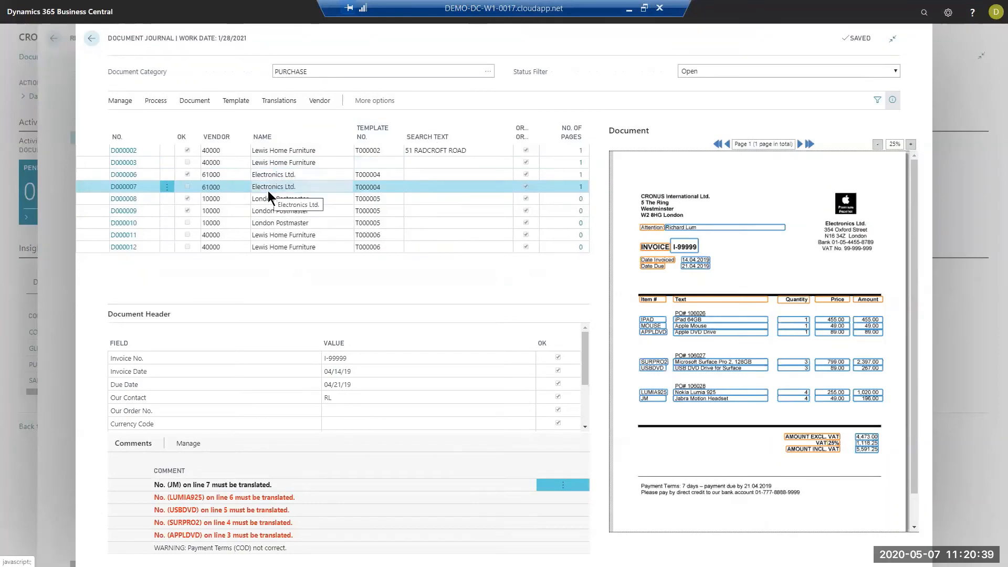
left_click(274, 172)
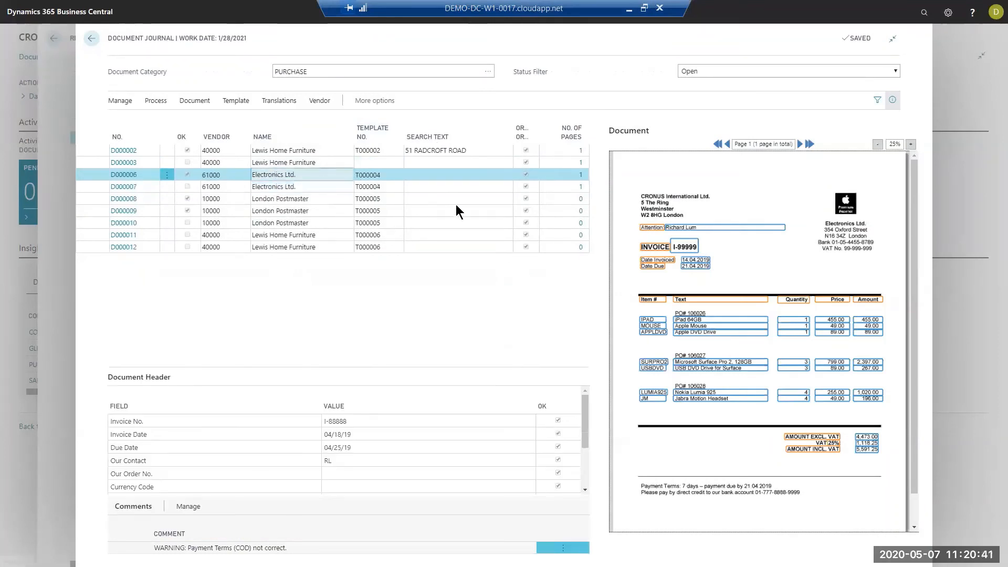
left_click(289, 187)
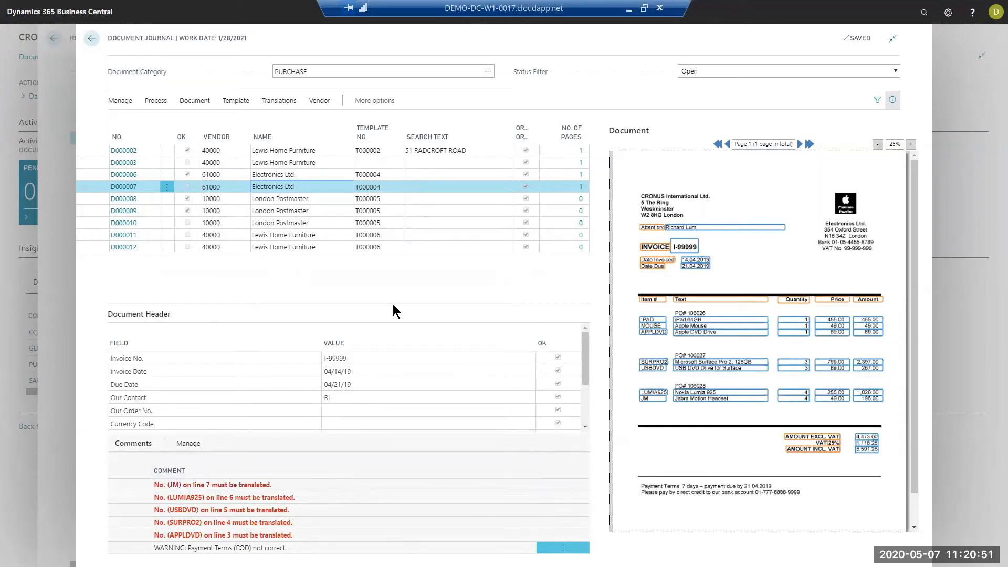
- Examine the header fields and XML paths of the London Postmaster credit note D000008
left_click(290, 197)
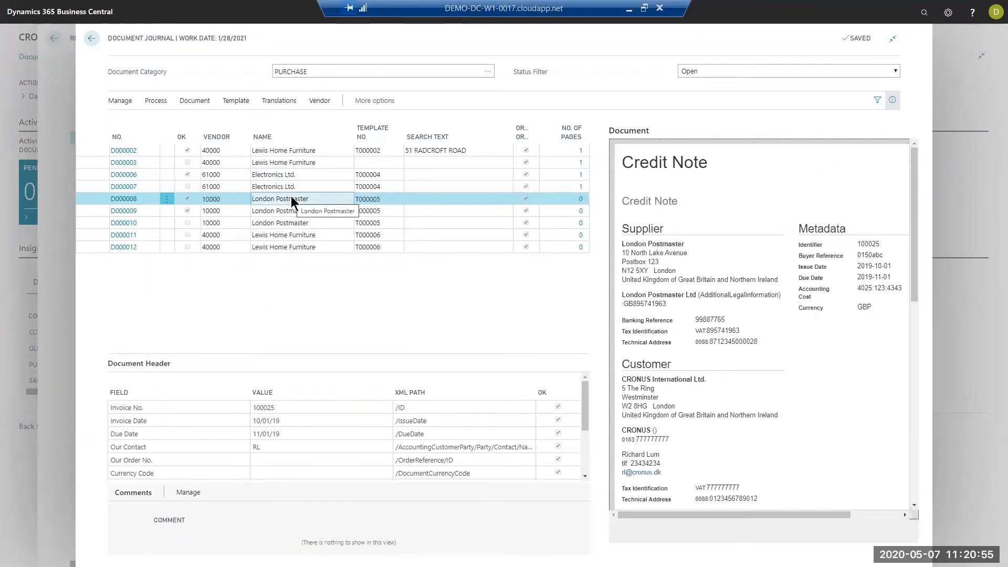
scroll(303, 420, "down", 3)
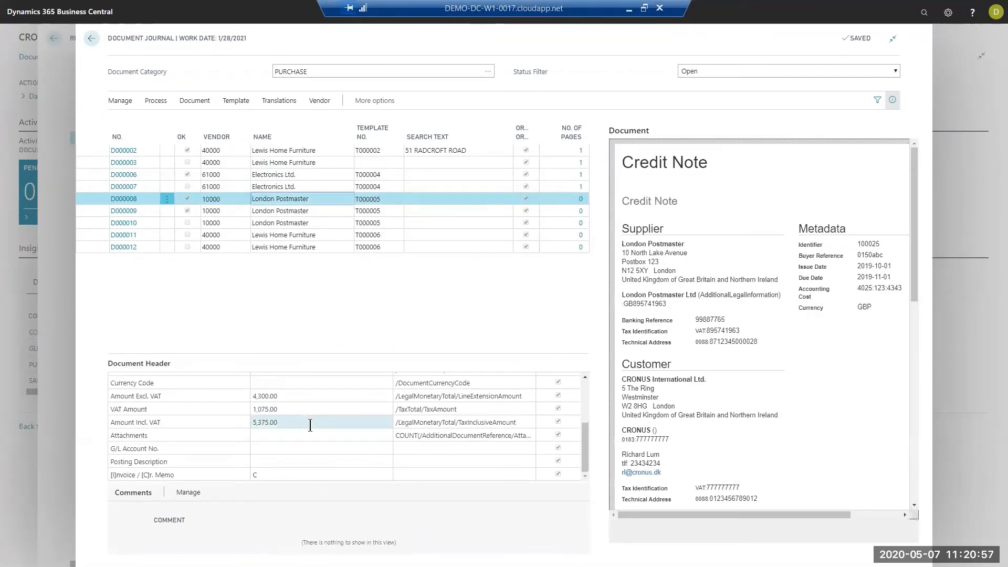
scroll(304, 420, "up", 3)
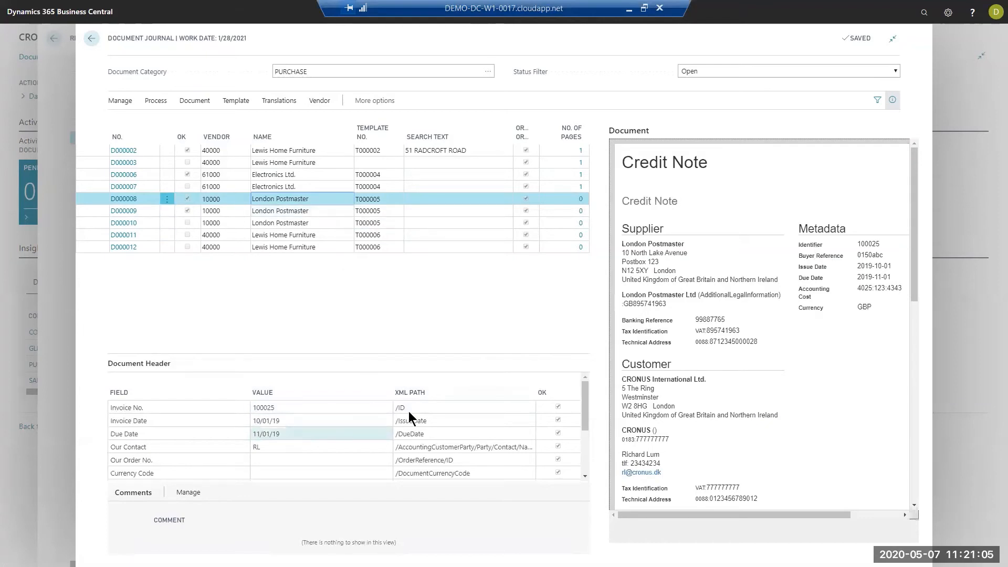
- Look up the XML path of the credit note's Invoice No. field, browse the XML elements, and close the XML viewer without changes
left_click(530, 408)
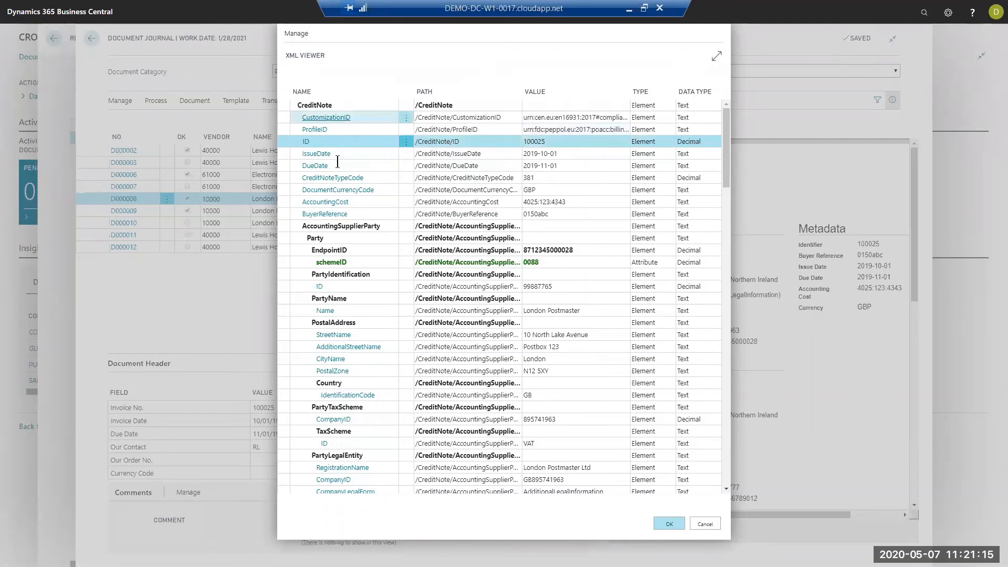
scroll(388, 491, "down", 3)
scroll(388, 492, "down", 15)
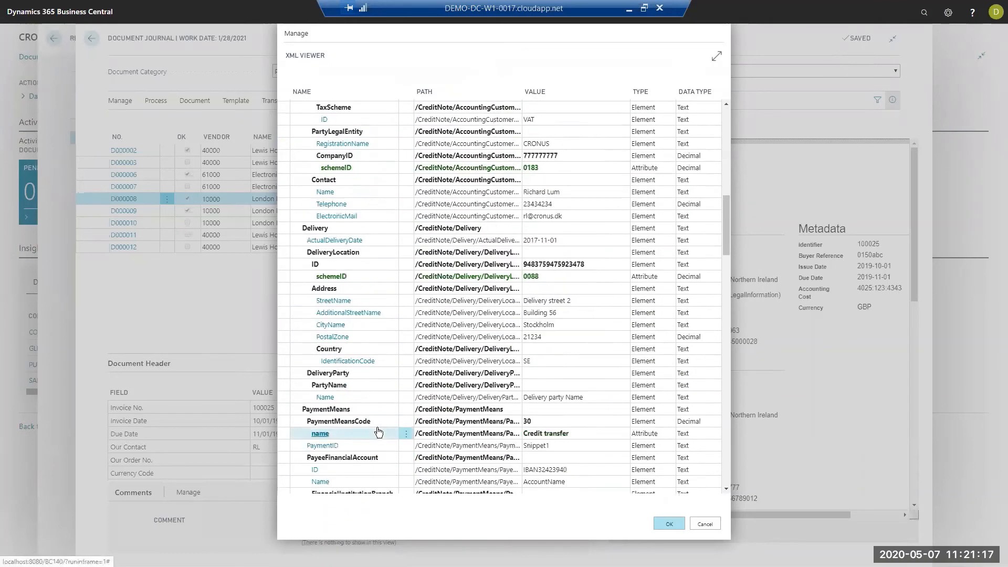
left_click(705, 523)
- Review the header fields and comments of London Postmaster invoices D000009 and D000010, including the due date, amounts and attachments
left_click(289, 211)
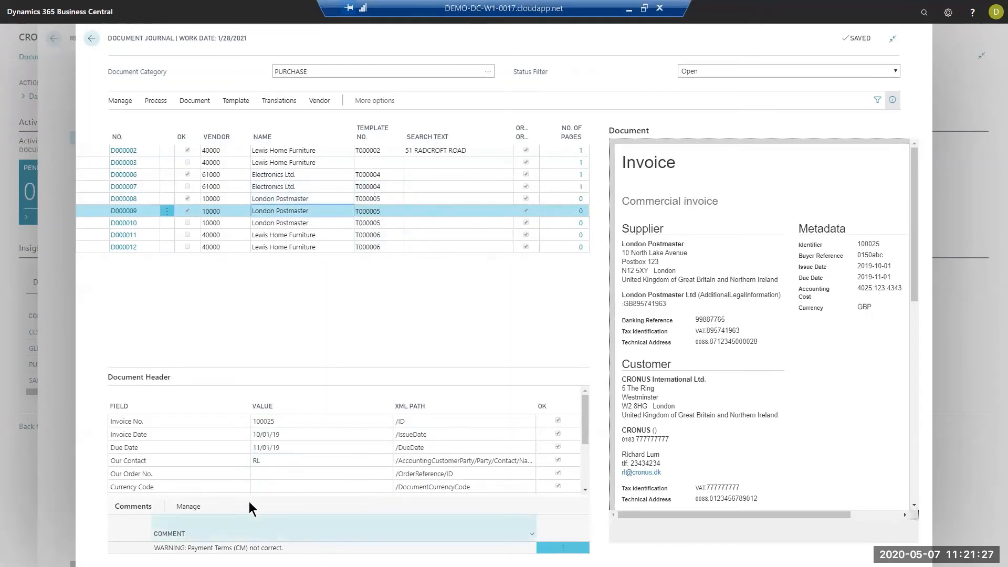
left_click(291, 448)
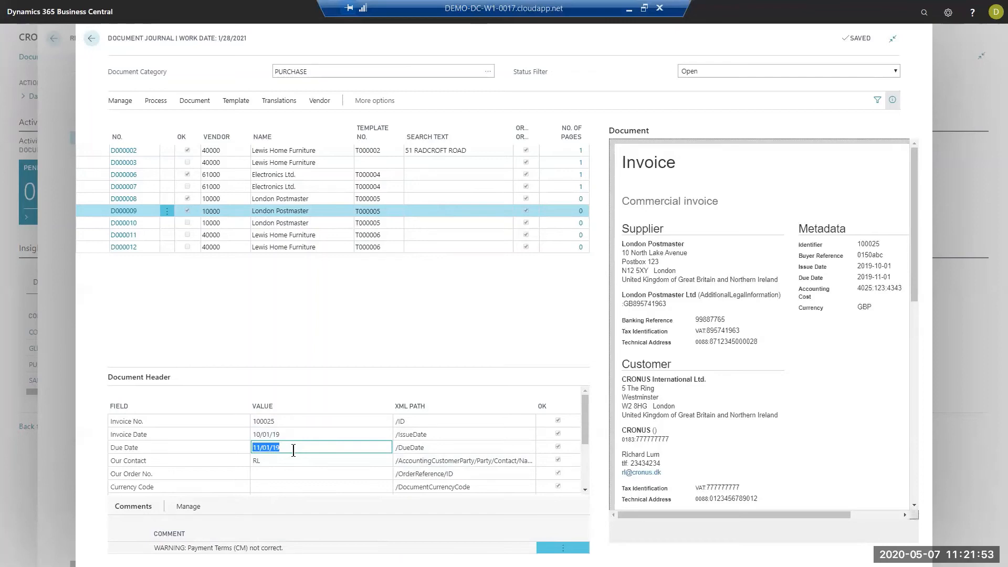
left_click(263, 222)
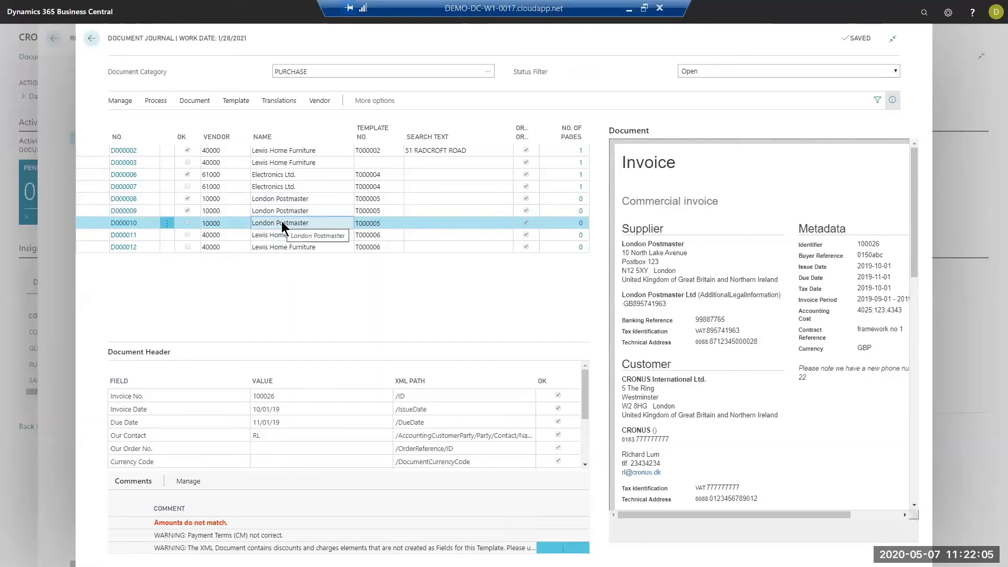
scroll(326, 416, "down", 3)
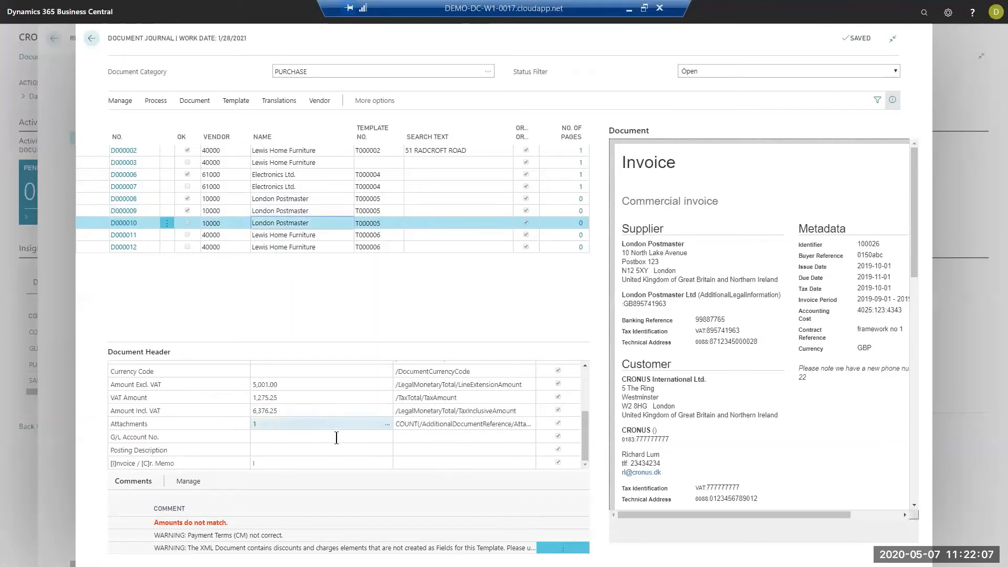
scroll(294, 409, "up", 4)
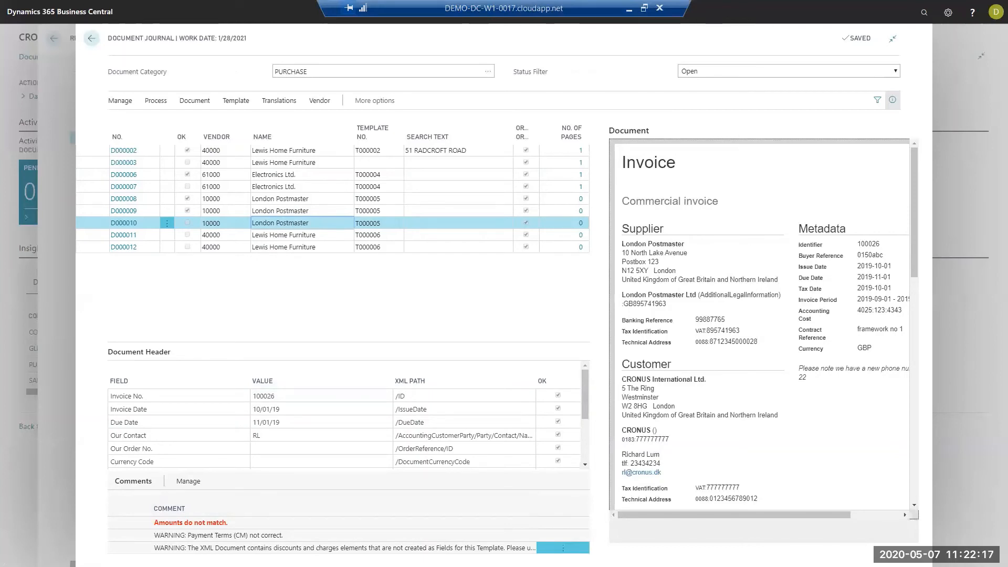
scroll(325, 425, "down", 2)
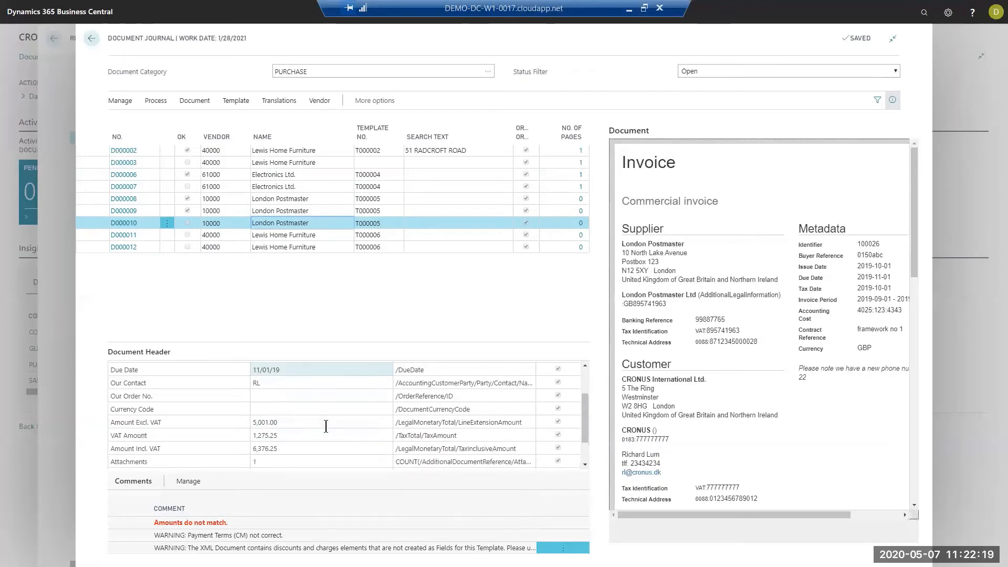
- Review the Amount Excl. VAT, VAT Amount, Amount Incl. VAT and remaining header fields of London Postmaster invoice D000010
left_click(283, 421)
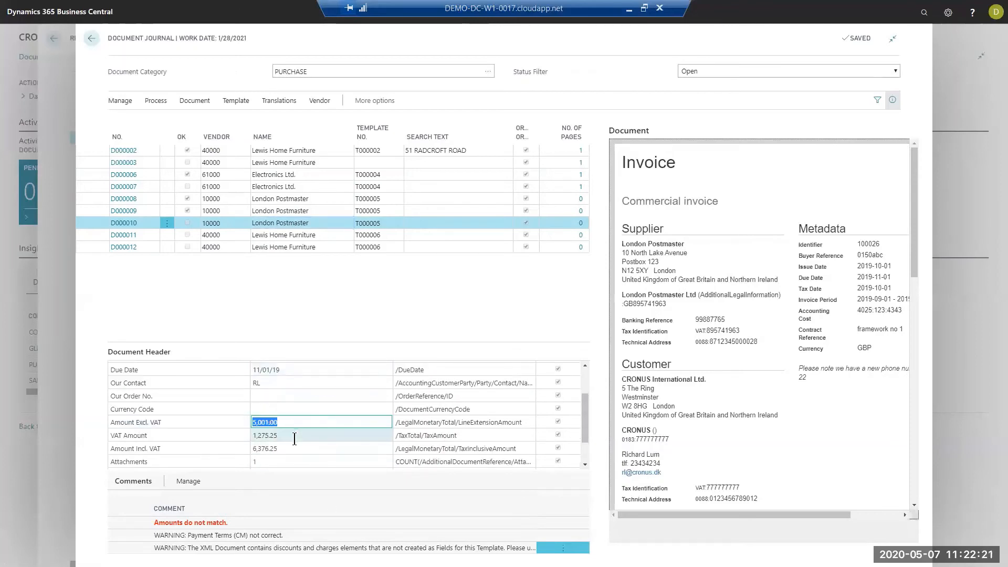
left_click(360, 436)
left_click(286, 448)
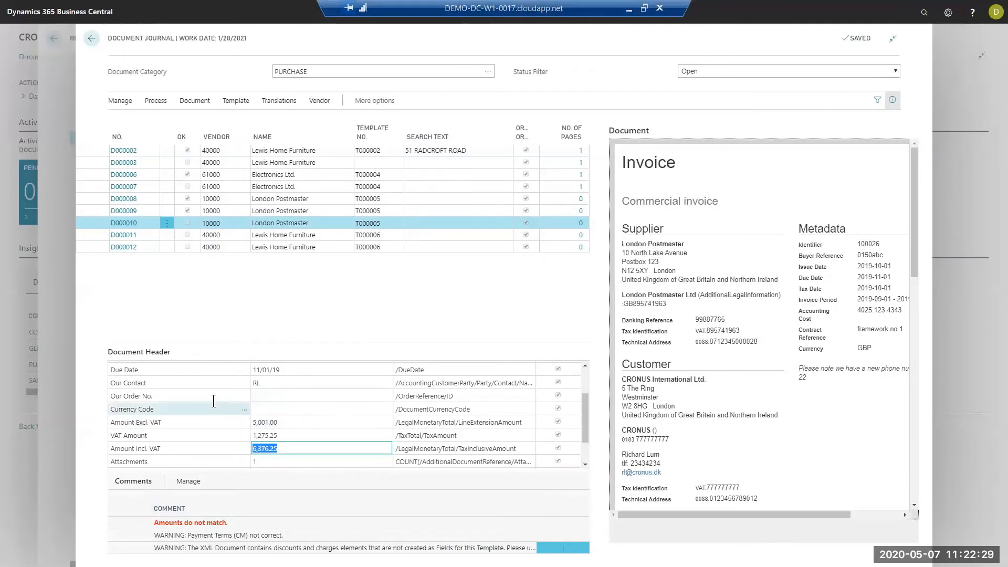
scroll(266, 389, "down", 1)
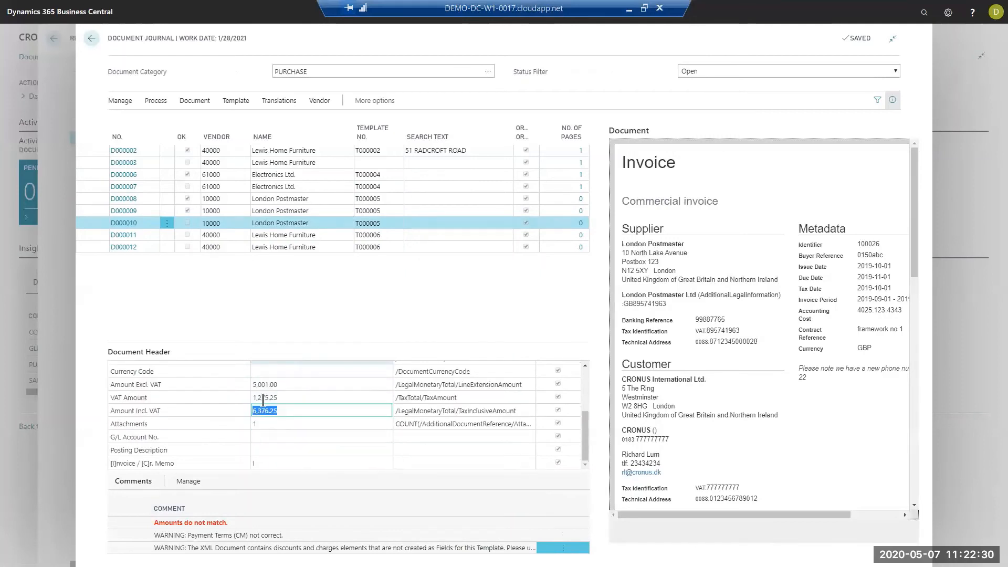
- Add the unmapped 95 - Discount field from the XML document to the template of invoice D000010 and check its value
left_click(237, 99)
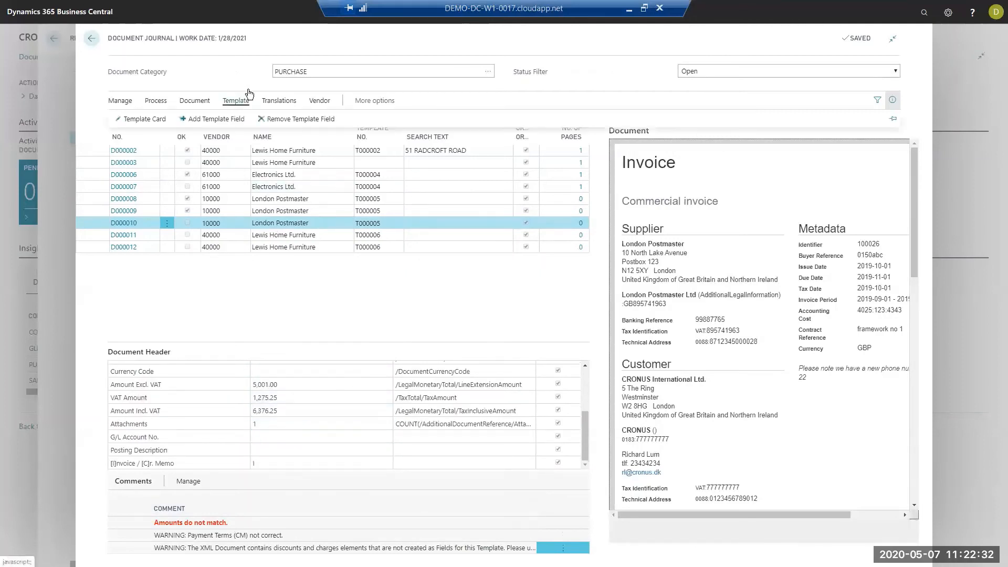
left_click(213, 120)
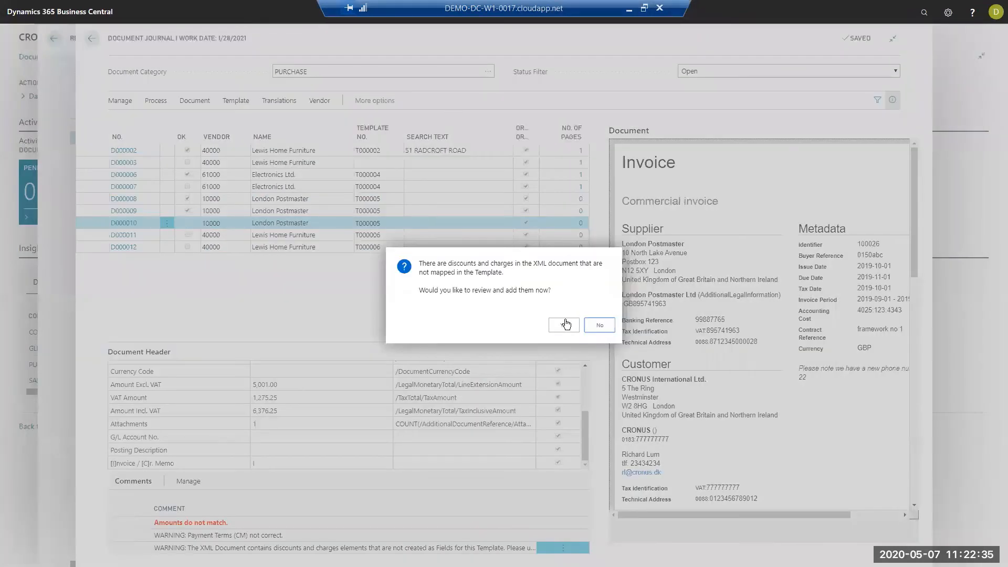
left_click(564, 325)
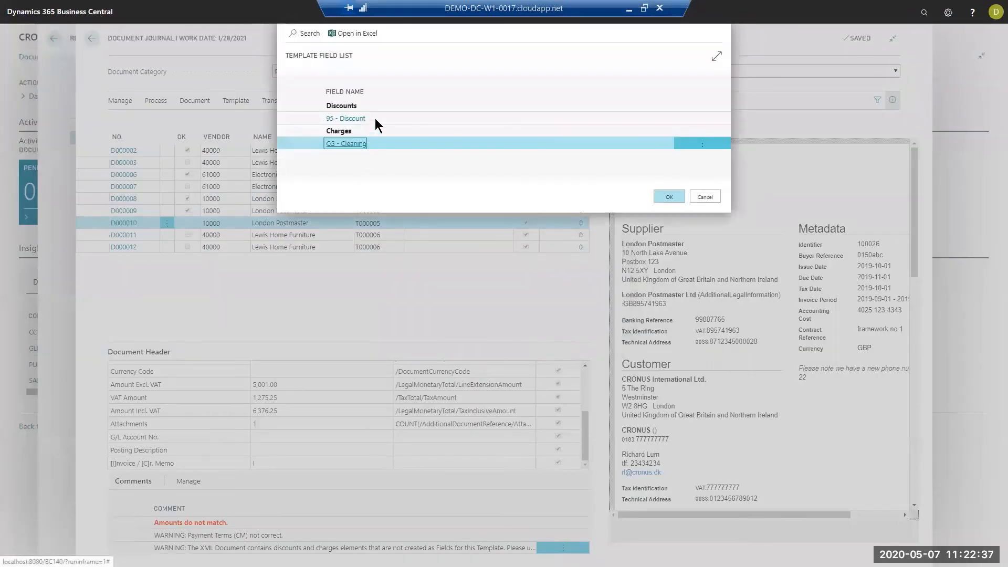
left_click(375, 118)
left_click(668, 197)
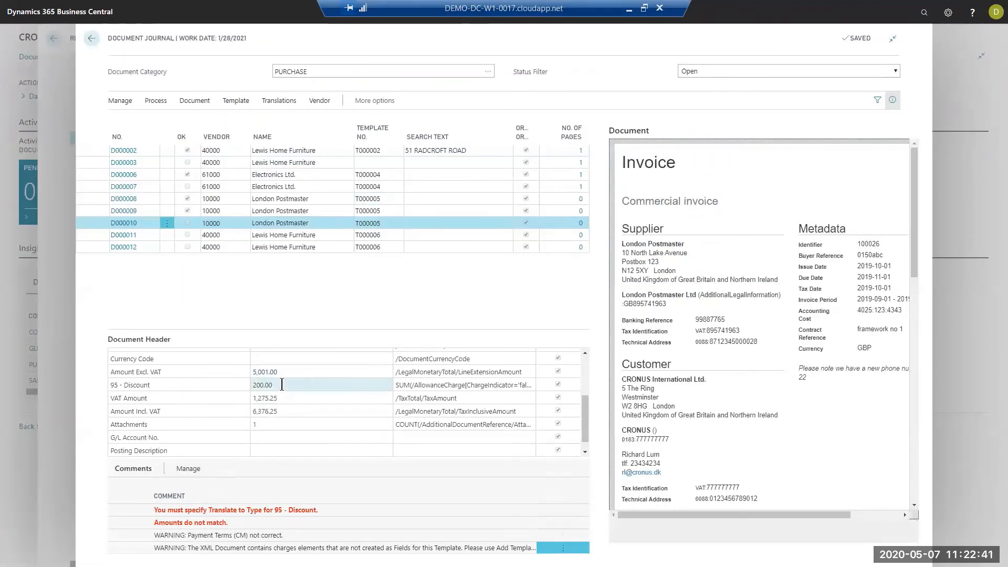
left_click(282, 385)
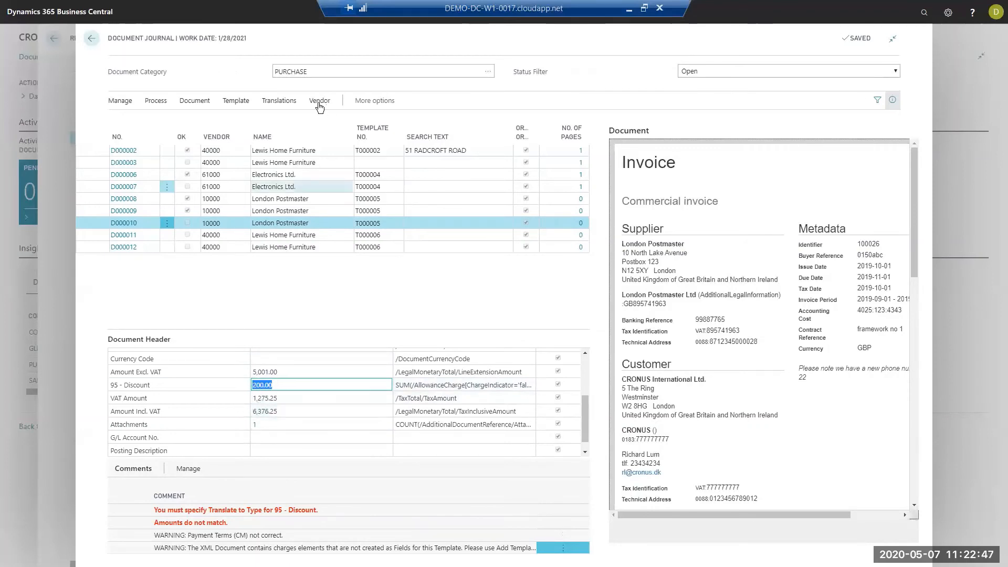
- Add the unmapped CG - Cleaning charge field from the XML document to the template
left_click(240, 102)
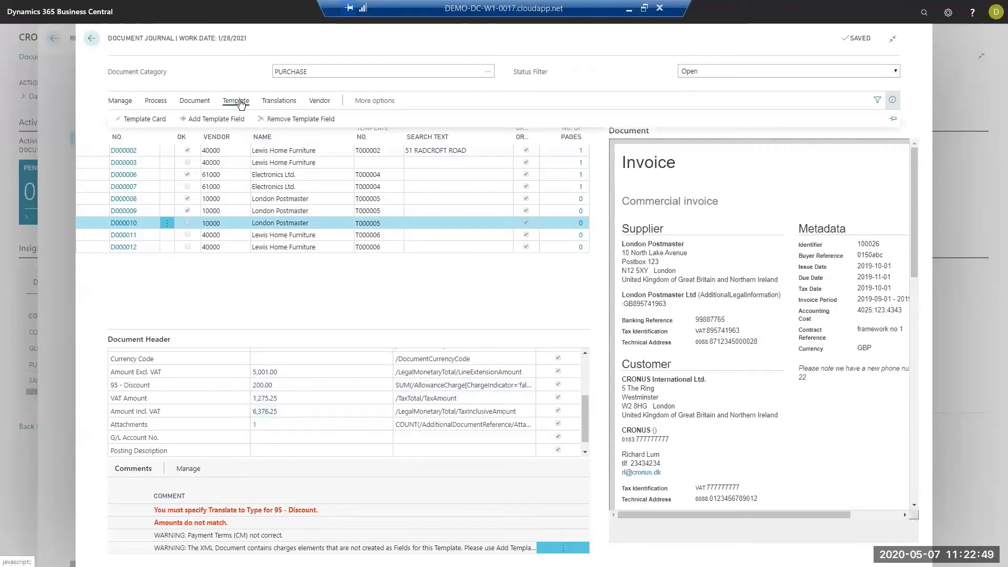
left_click(297, 117)
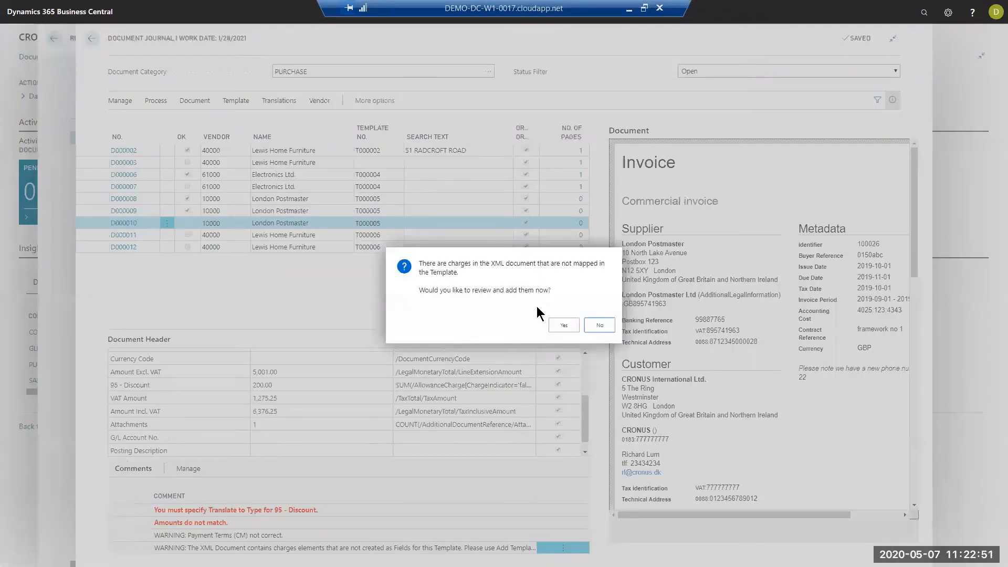
left_click(563, 324)
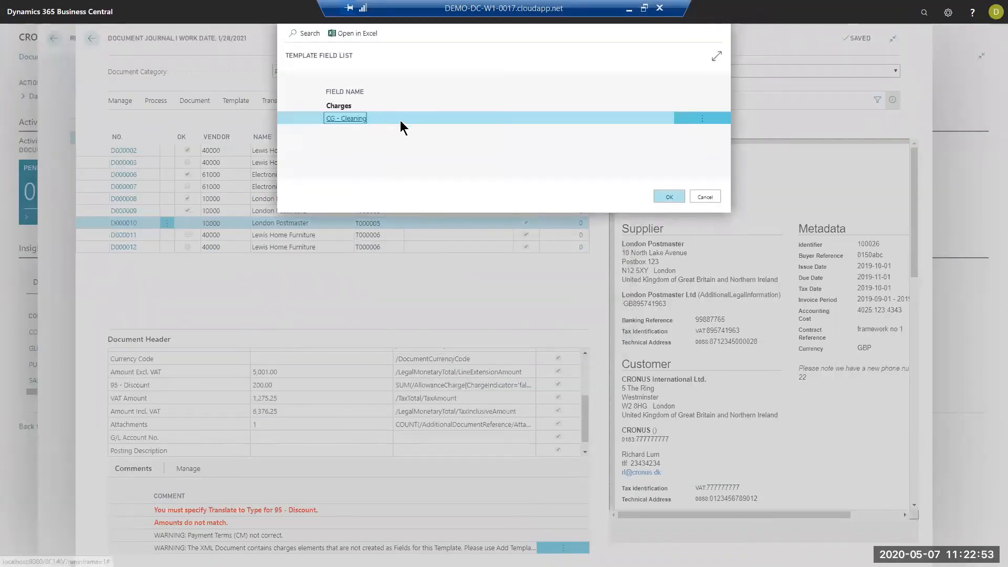
left_click(665, 196)
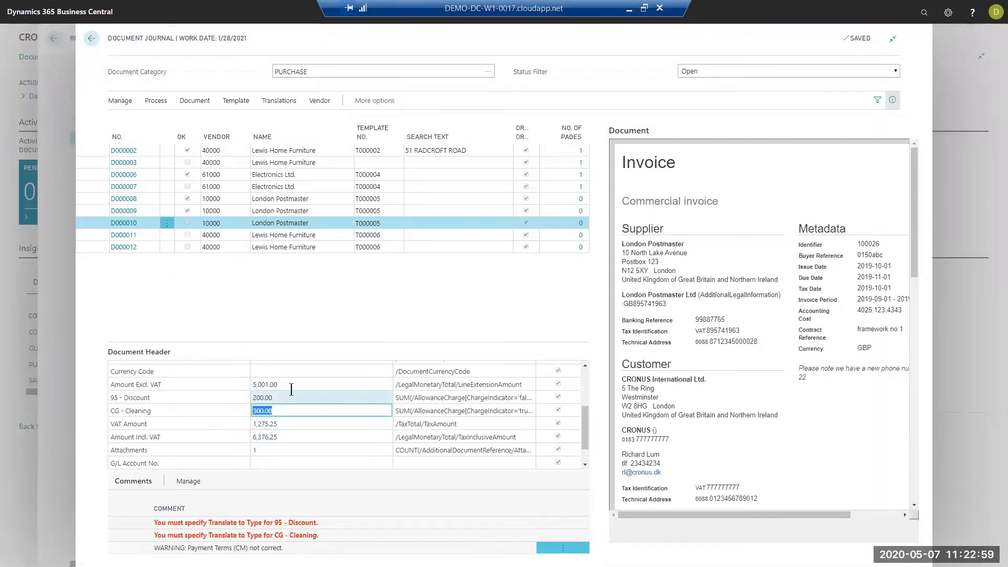
- Compare the discount, cleaning charge, Amount Incl. VAT and Amount Excl. VAT values in the header of D000010
left_click(289, 393)
key("Down")
key("Down")
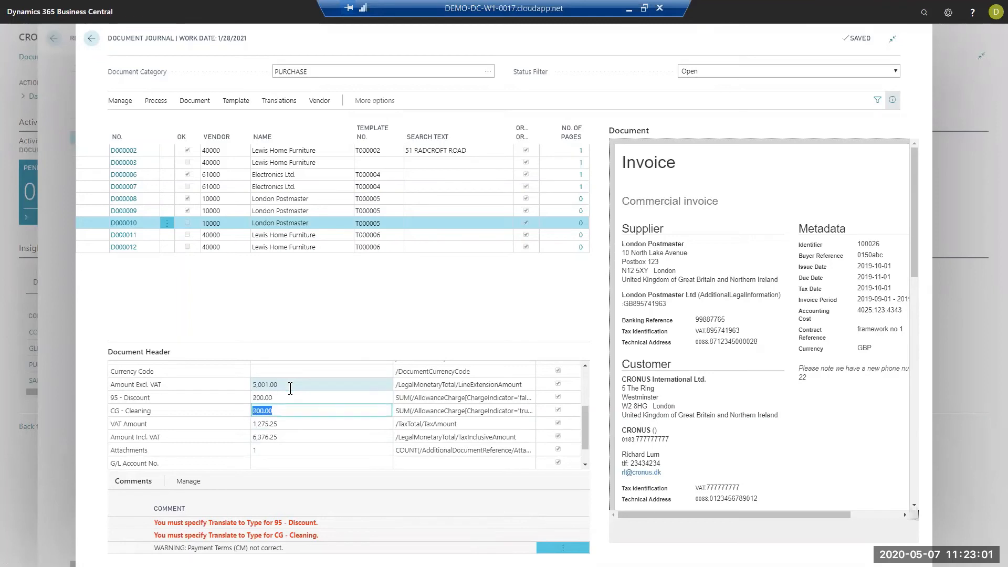
left_click(282, 439)
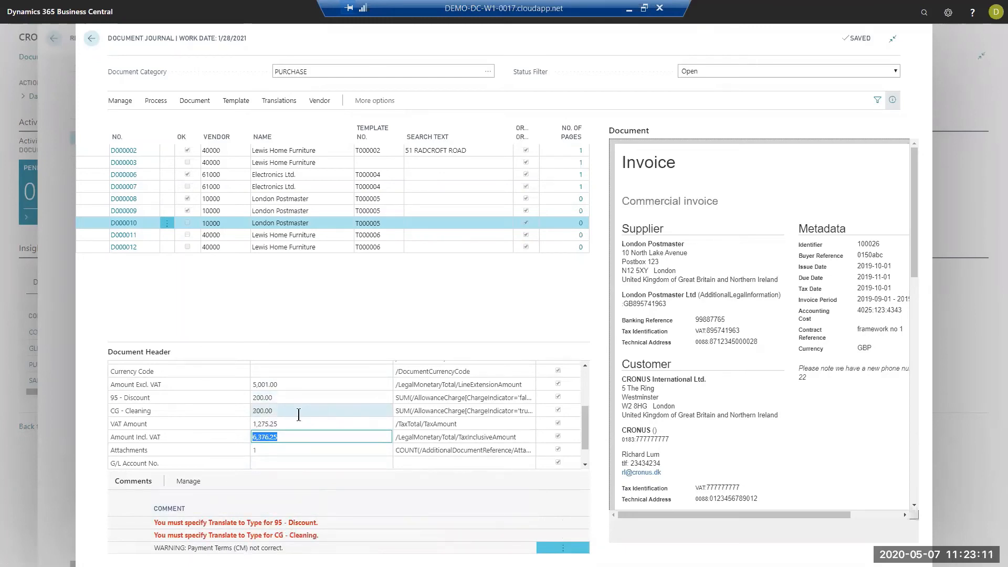
left_click(283, 384)
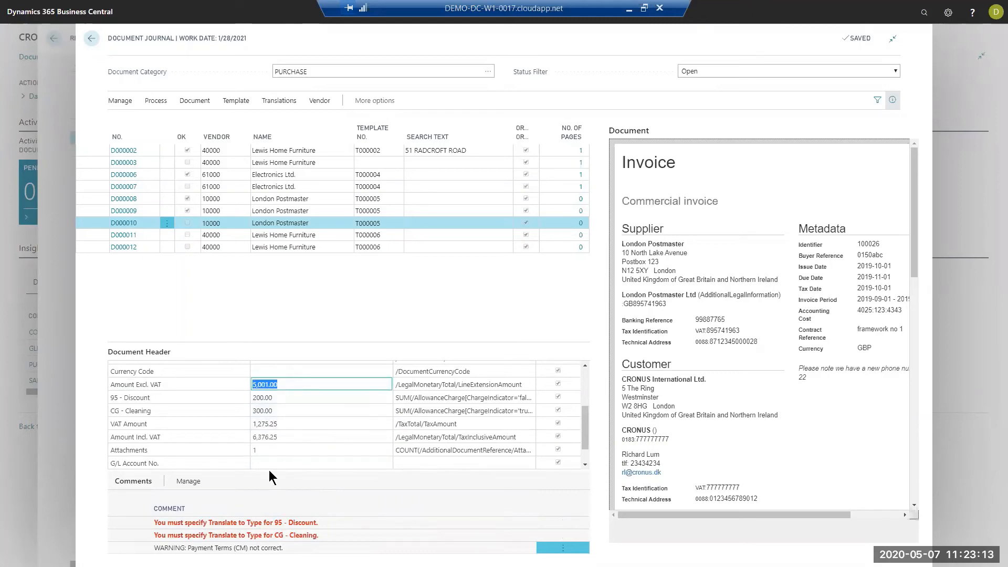
- Look up the Translate to Type options for CG - Cleaning in the accounts-for-amounts posting setup, and return to the home page without changes
left_click(282, 103)
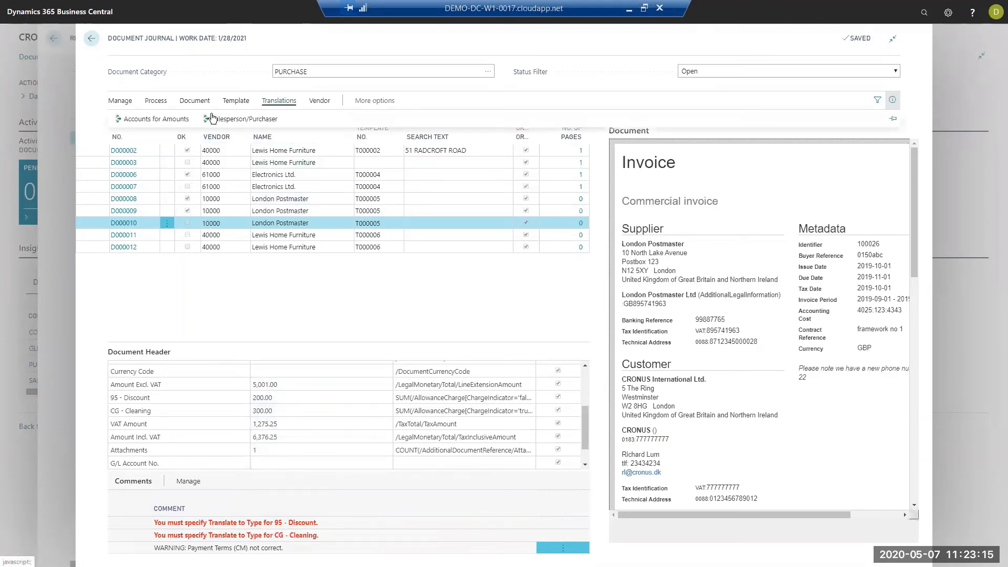
left_click(167, 116)
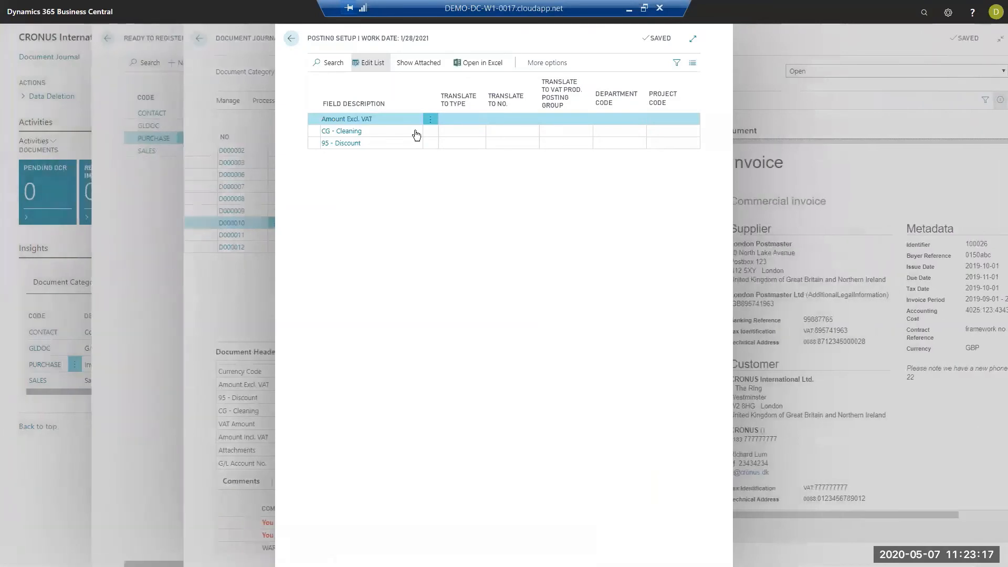
left_click(455, 130)
left_click(481, 131)
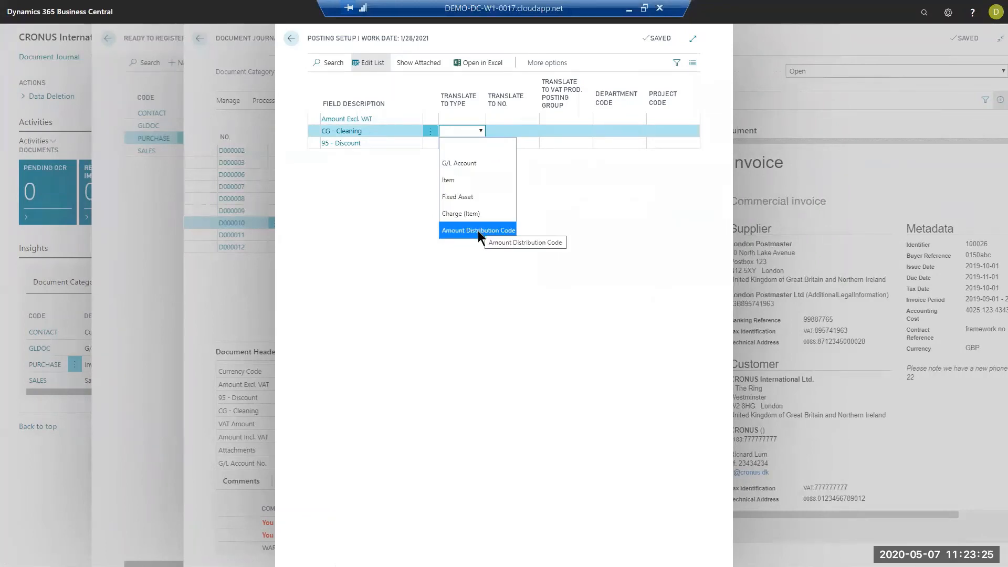
left_click(461, 144)
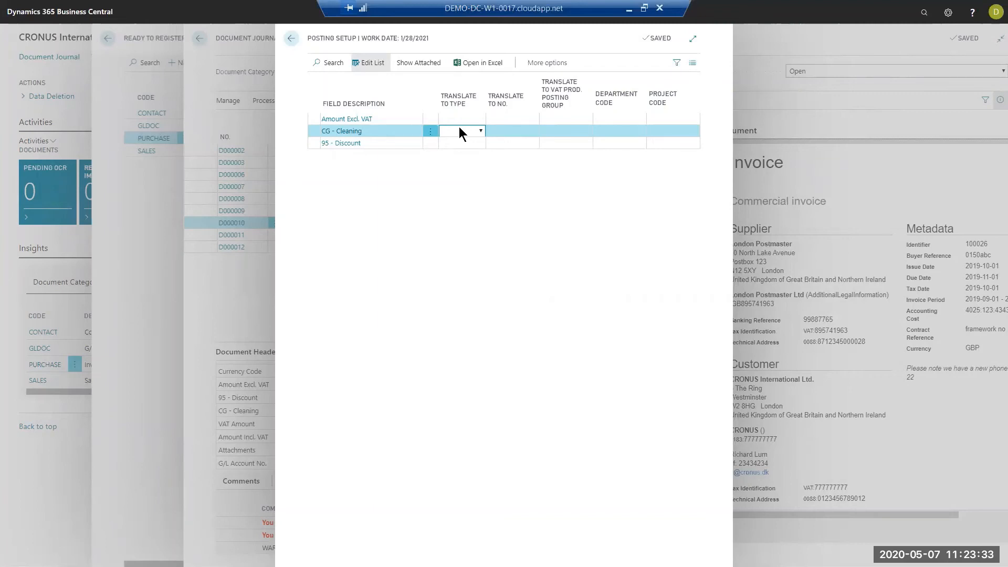
left_click(292, 39)
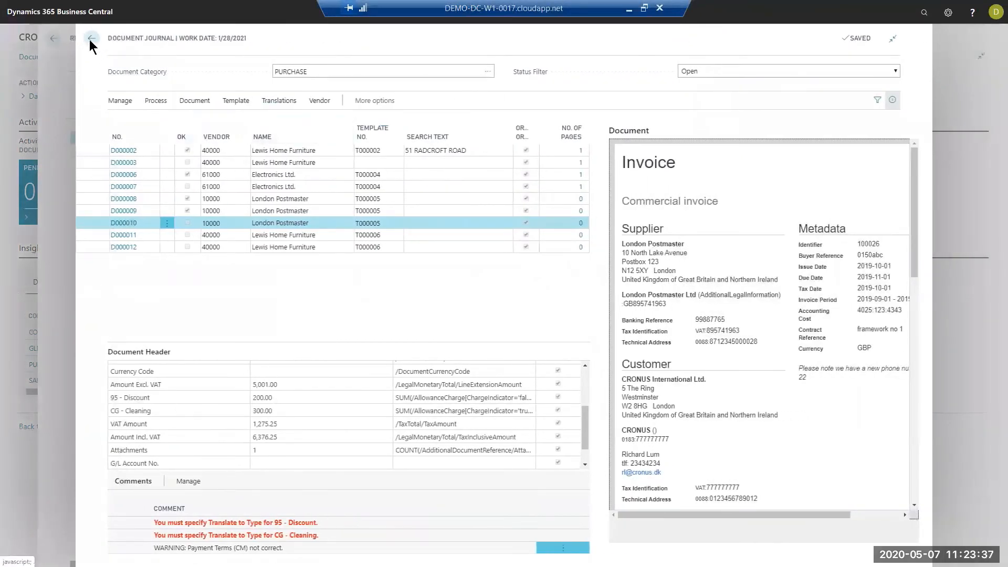
left_click(91, 41)
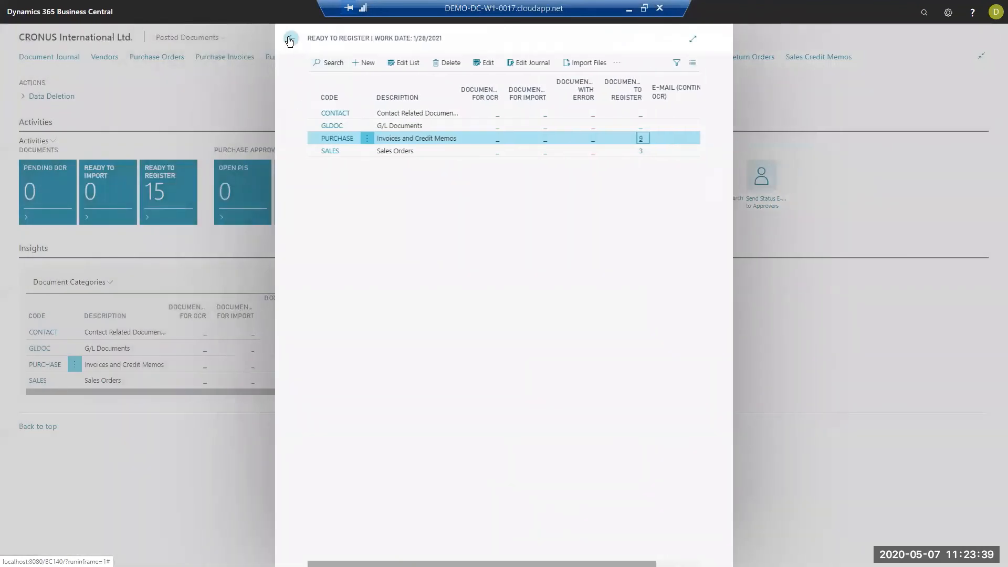
left_click(290, 39)
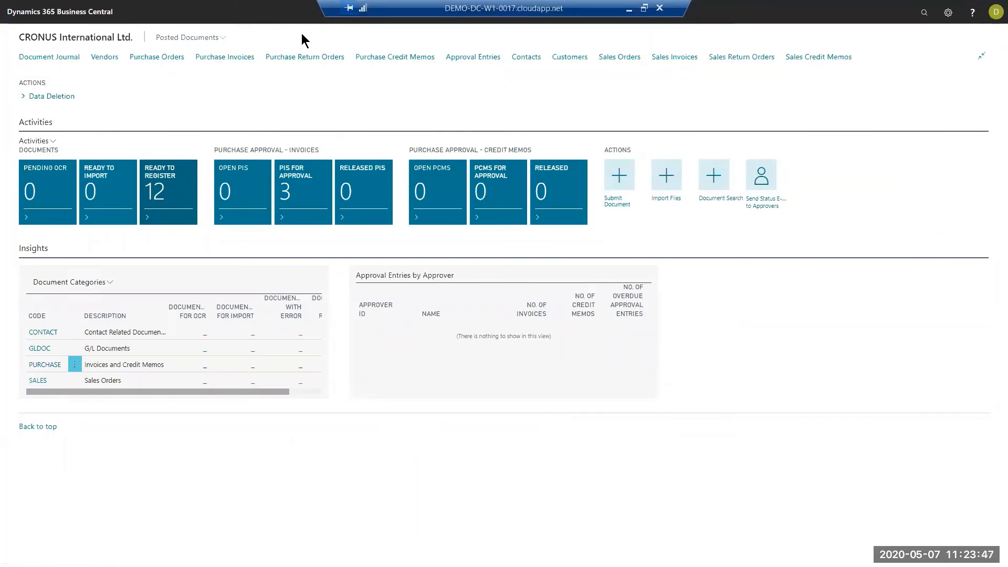
- Switch to the Continia Web Approval Portal in the browser and show the list of open purchase approvals
key("super+d")
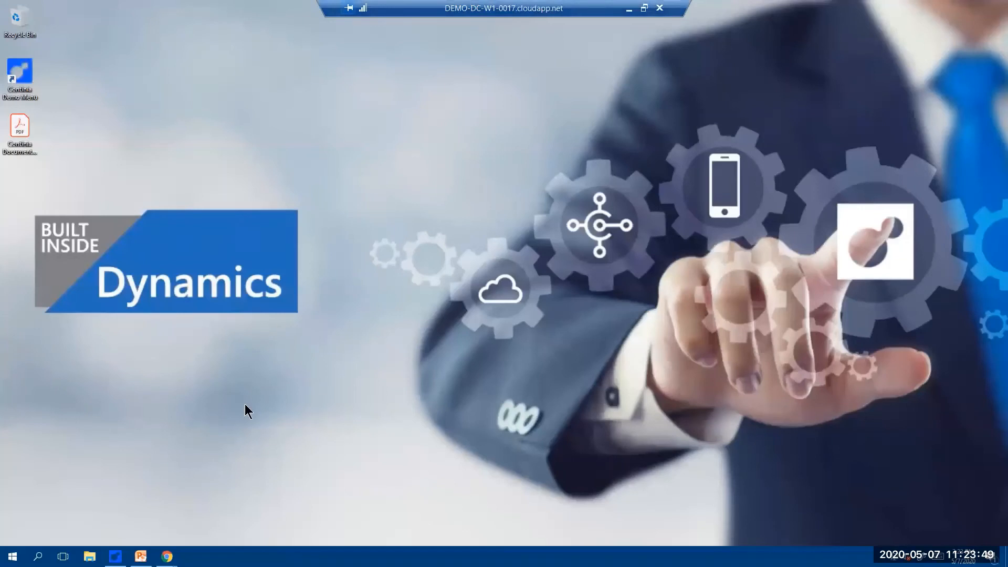
mouse_move(167, 556)
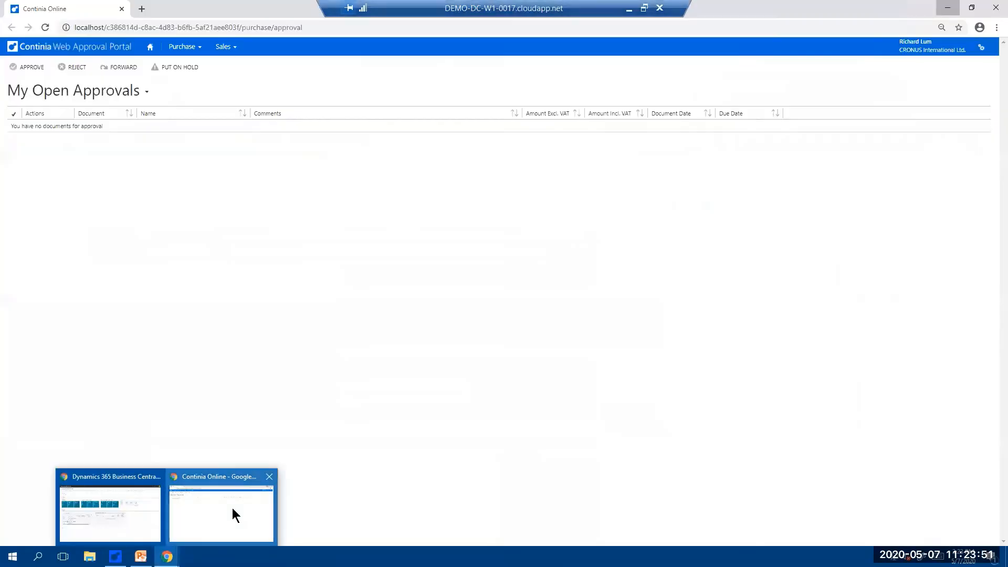
left_click(232, 508)
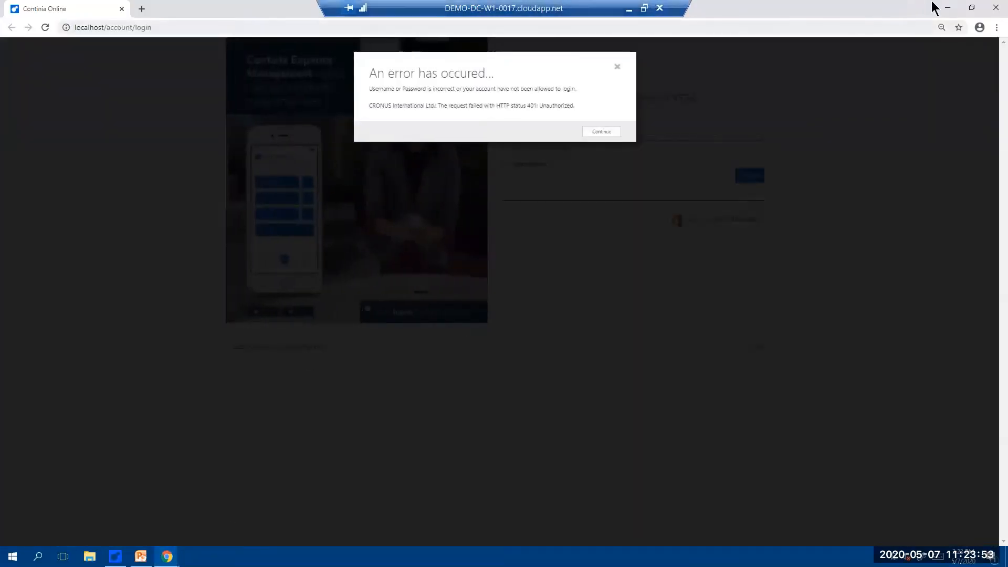
left_click(948, 4)
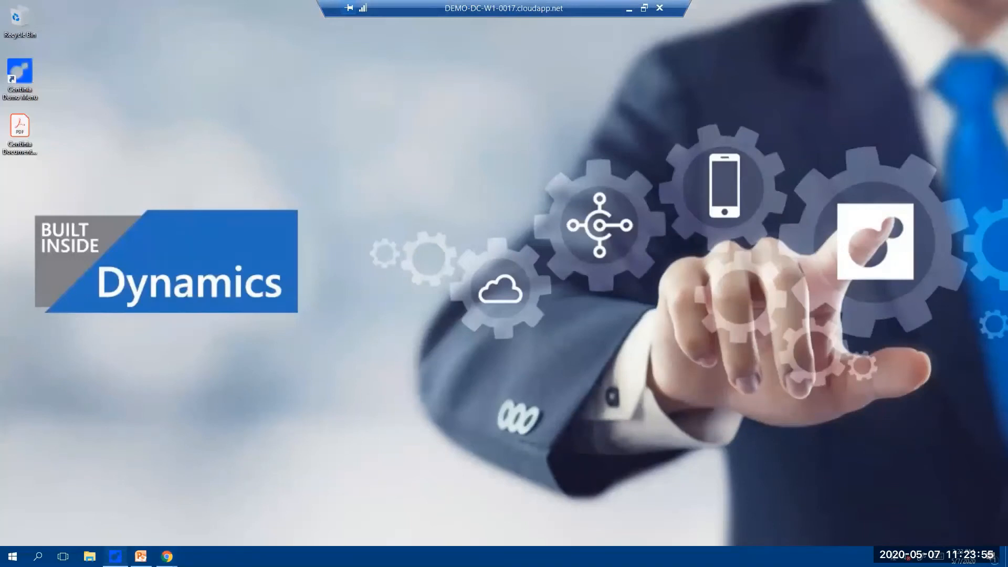
left_click(451, 360)
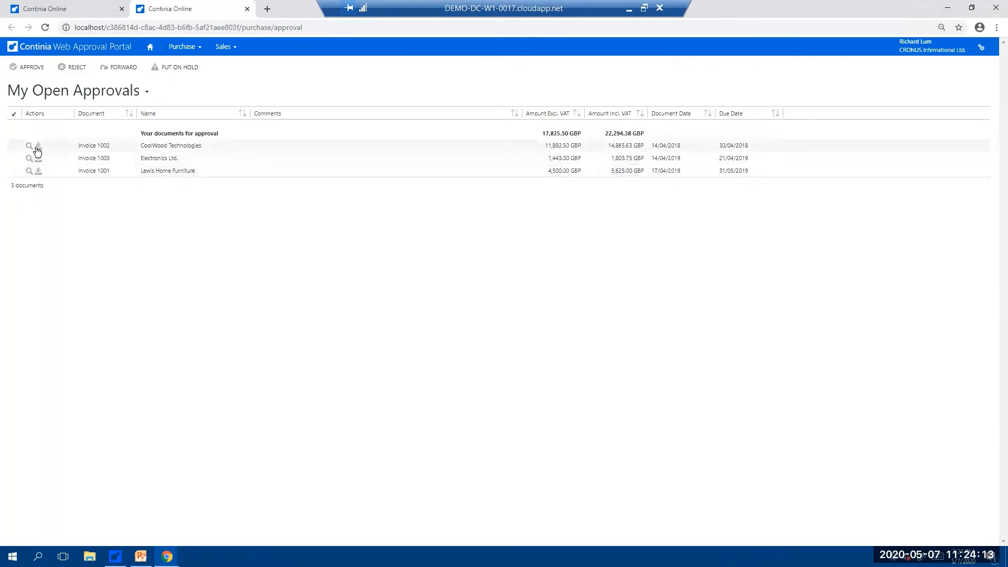
- Select the CoolWood Technologies and Electronics Ltd. invoices in the open approvals, and clear both selections again
left_click(15, 146)
left_click(15, 158)
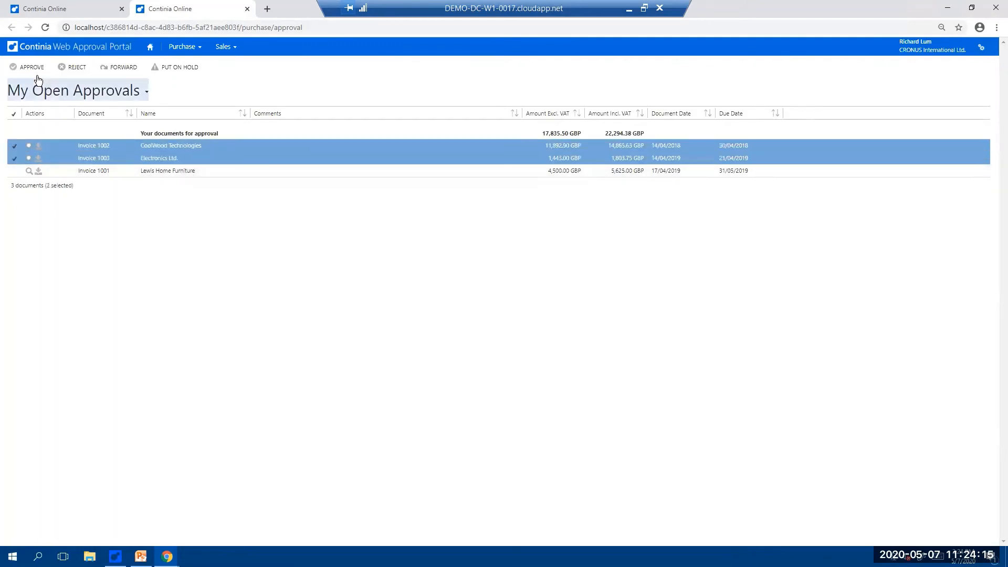
left_click(14, 146)
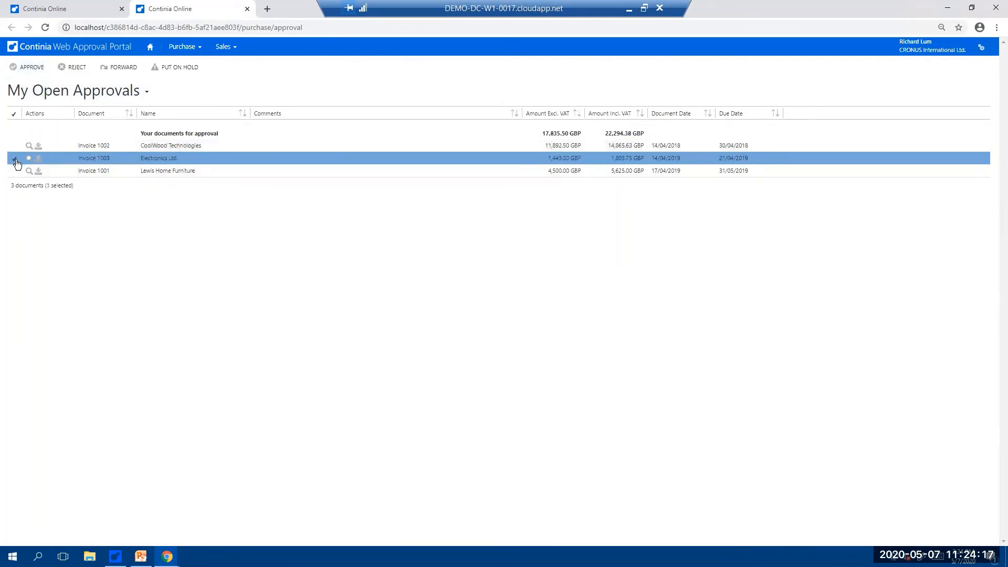
left_click(15, 158)
- Open CoolWood Technologies invoice 1002 and review its imported amount excluding VAT and its second approver
left_click(198, 151)
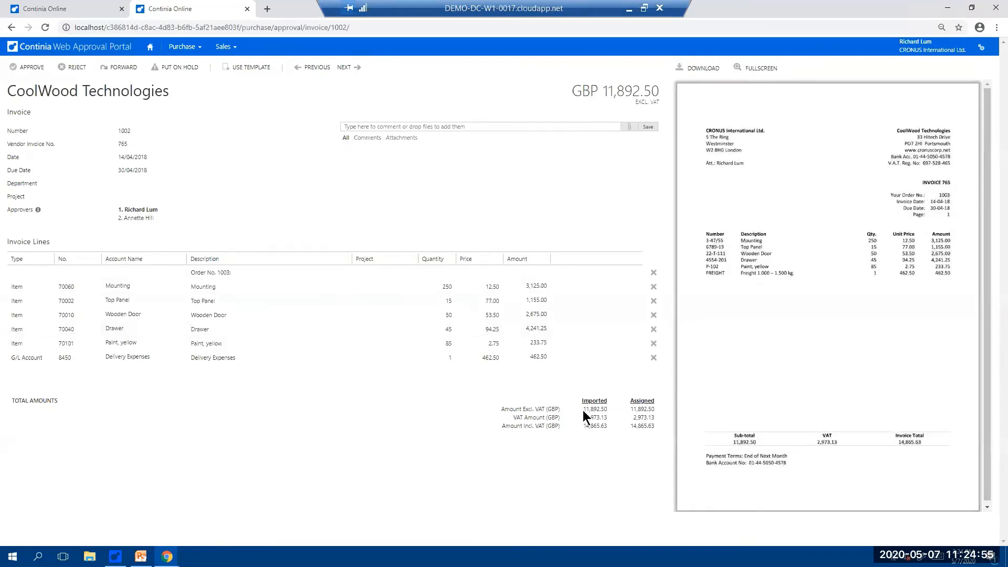
left_click_drag(582, 411, 610, 407)
left_click_drag(122, 219, 153, 218)
- Add the comment "Please Pay." to the CoolWood Technologies invoice
left_click(404, 125)
type("P")
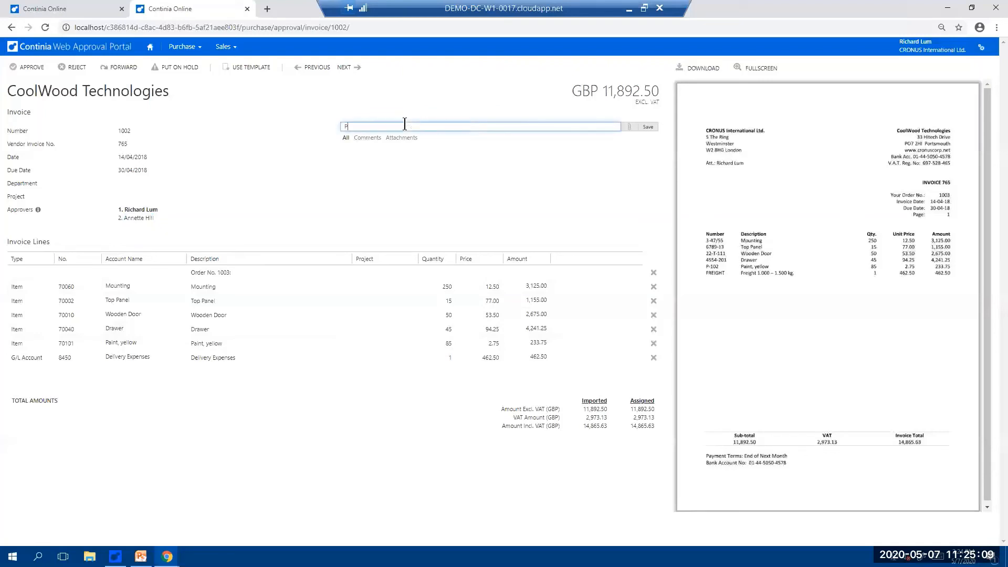
type("lese")
key("BackSpace")
key("BackSpace")
key("BackSpace")
type("ease Pay.")
key("Return")
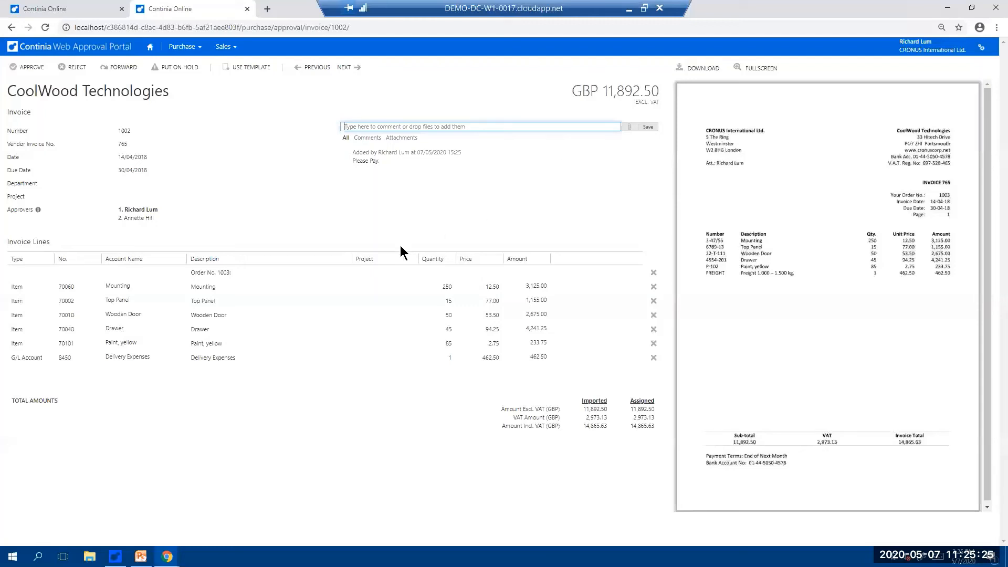
- Assign project TOYOTA to the Mounting line and project MERCEDES to the Top Panel line of the CoolWood Technologies invoice
left_click(117, 273)
left_click(134, 290)
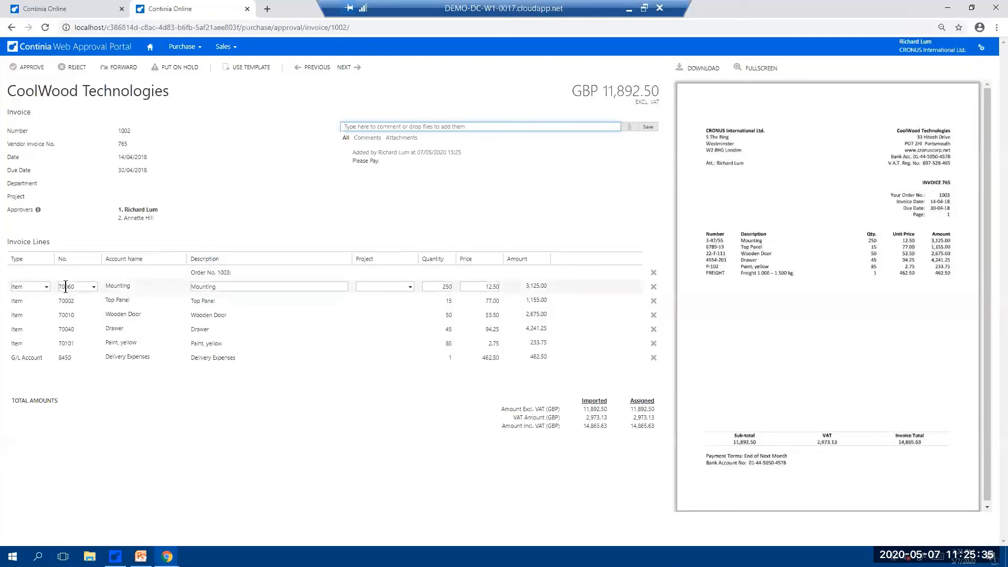
left_click(410, 288)
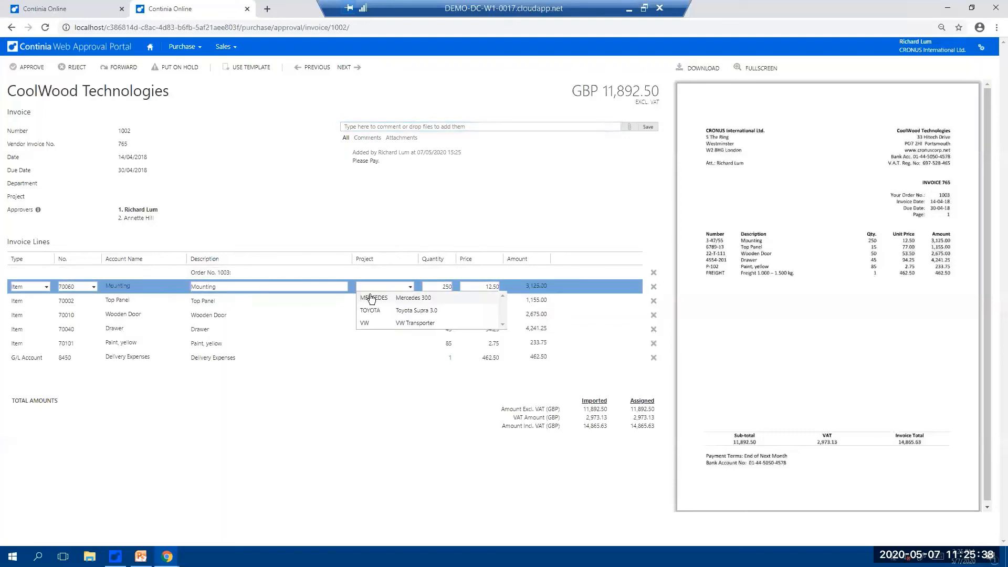
left_click(400, 311)
left_click(410, 301)
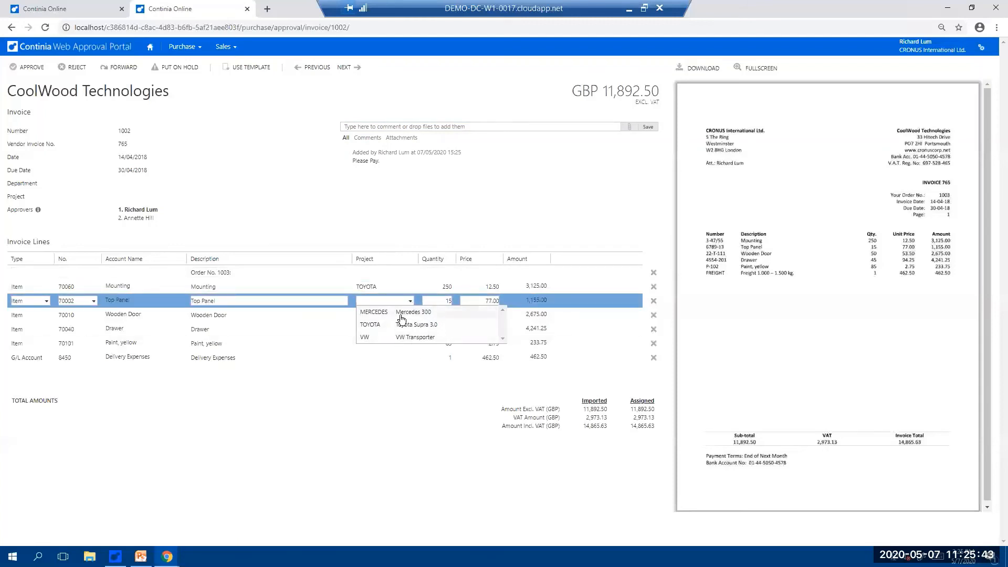
left_click(402, 313)
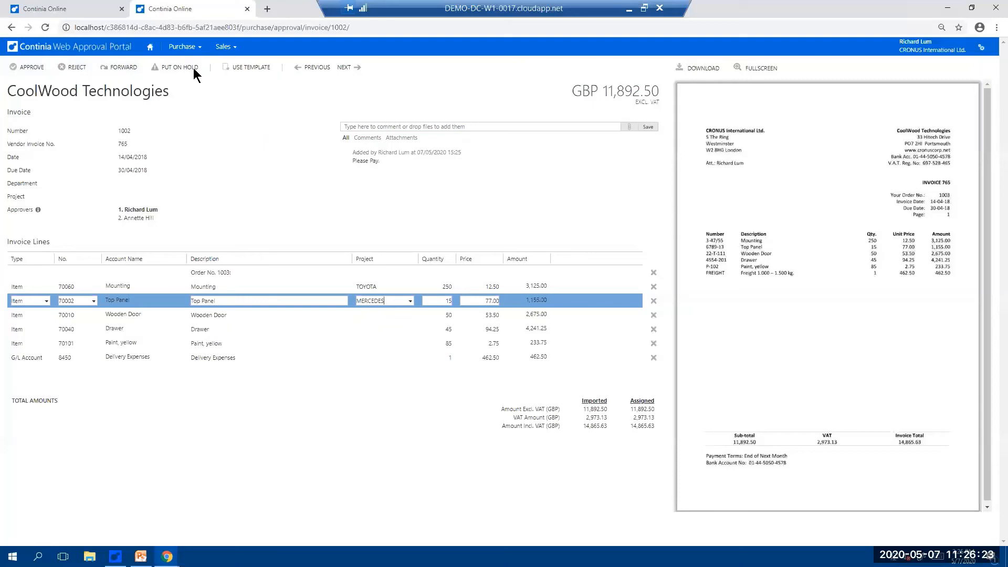
- Approve CoolWood Technologies invoice 1002 and Electronics Ltd. invoice 1003
left_click(31, 68)
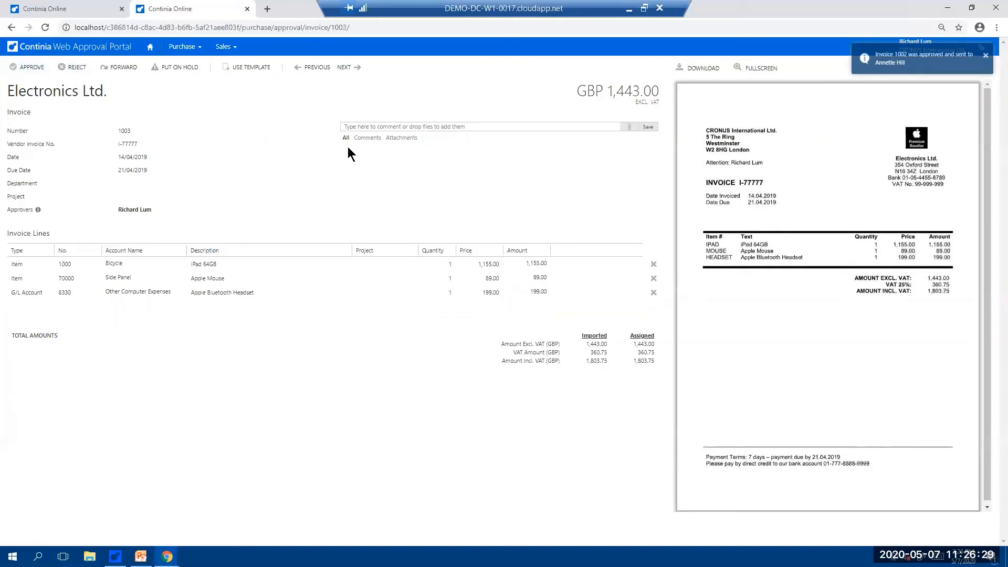
left_click(242, 273)
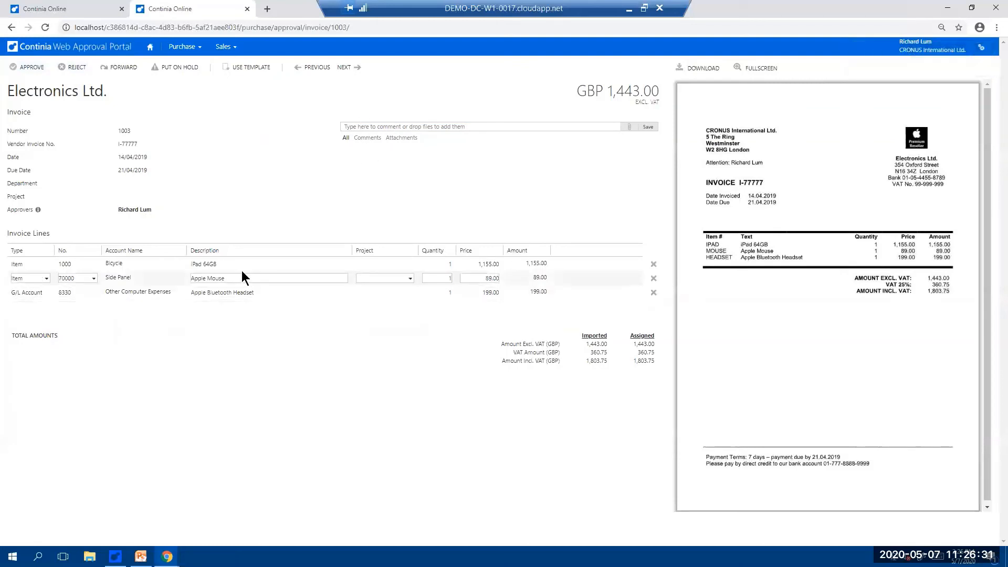
left_click(30, 68)
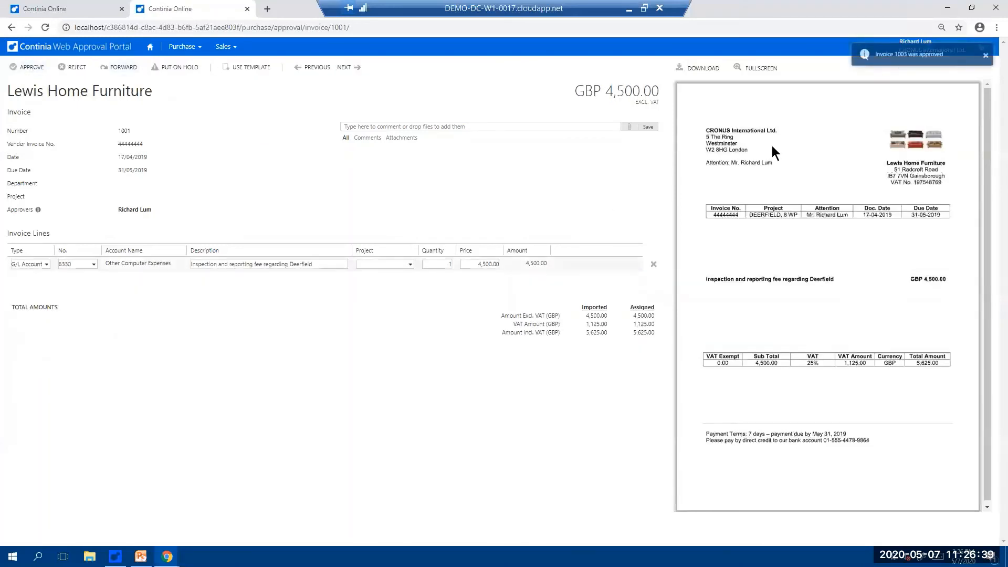
- Distribute 4,500.00 on the Lewis Home Furniture invoice with the Office costs template, replacing the existing lines, and approve the invoice
mouse_move(124, 262)
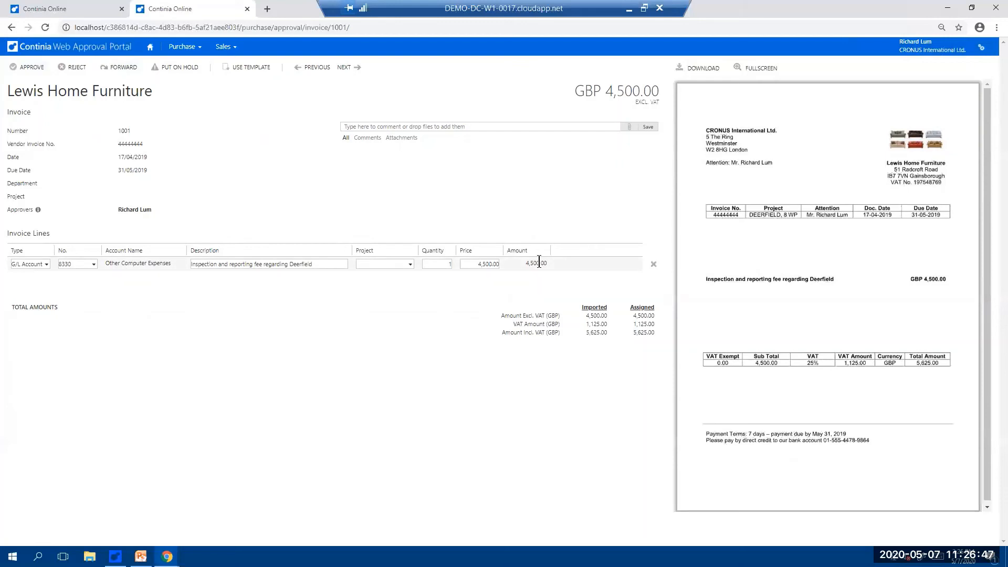
left_click(247, 63)
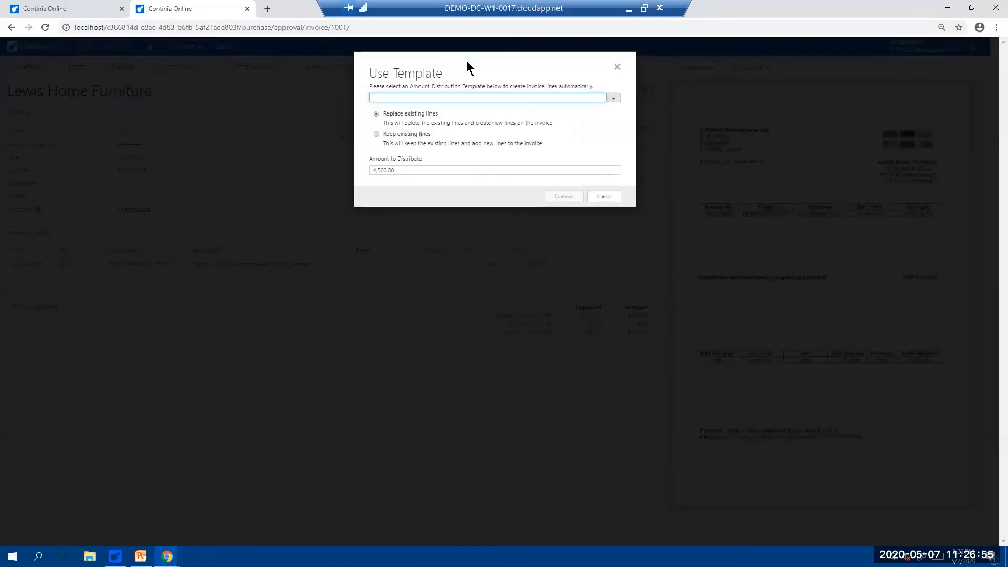
left_click(611, 98)
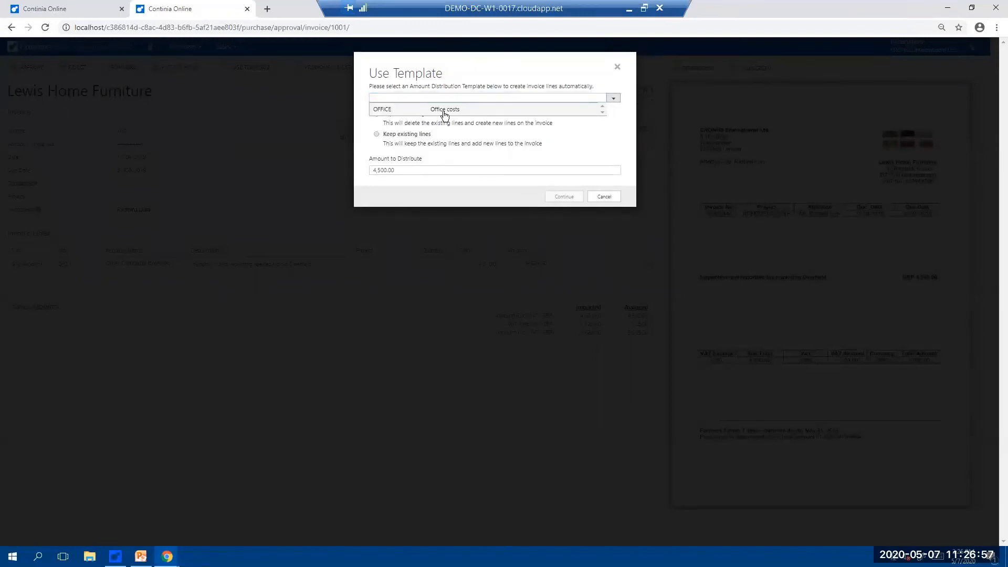
left_click(444, 111)
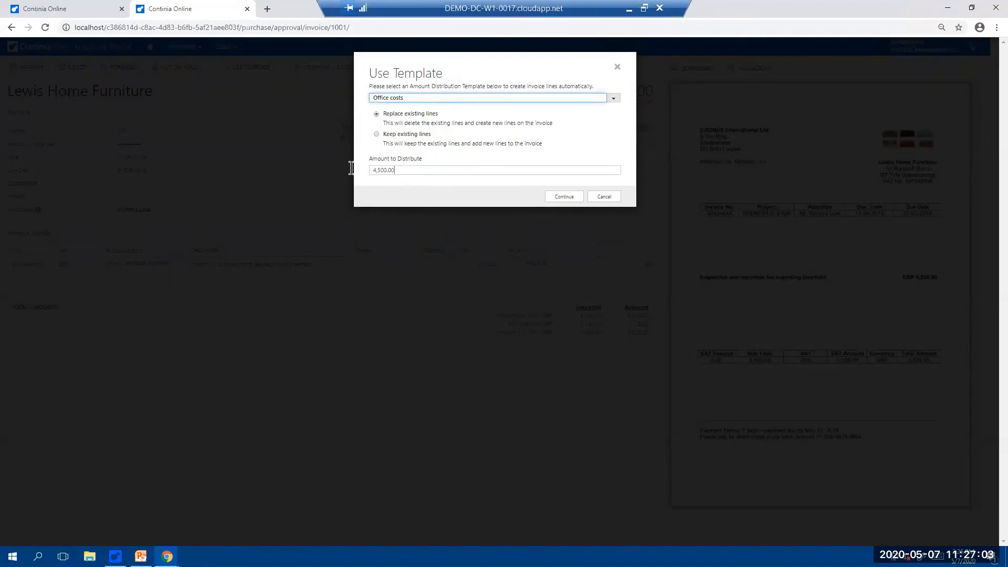
left_click(371, 169)
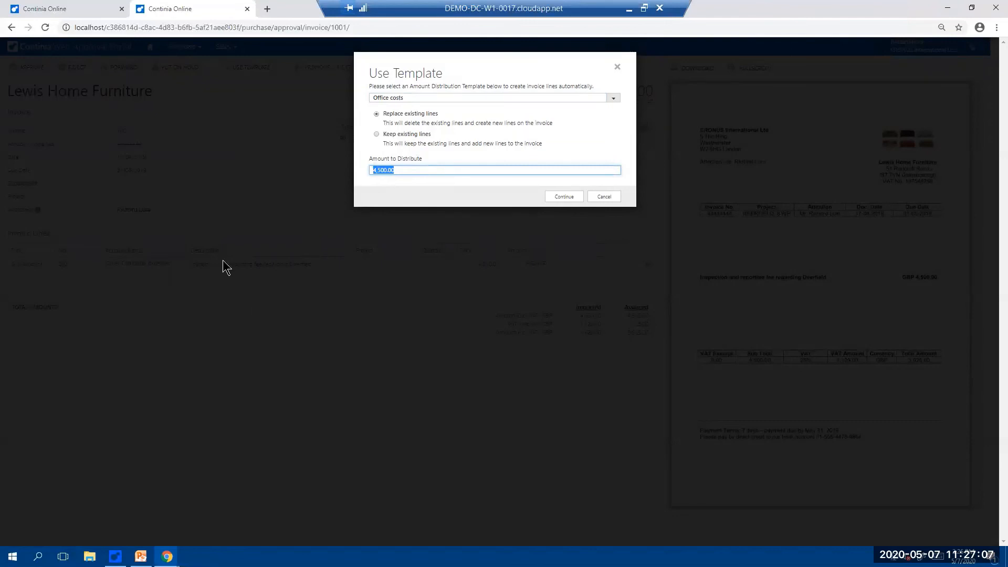
left_click(565, 197)
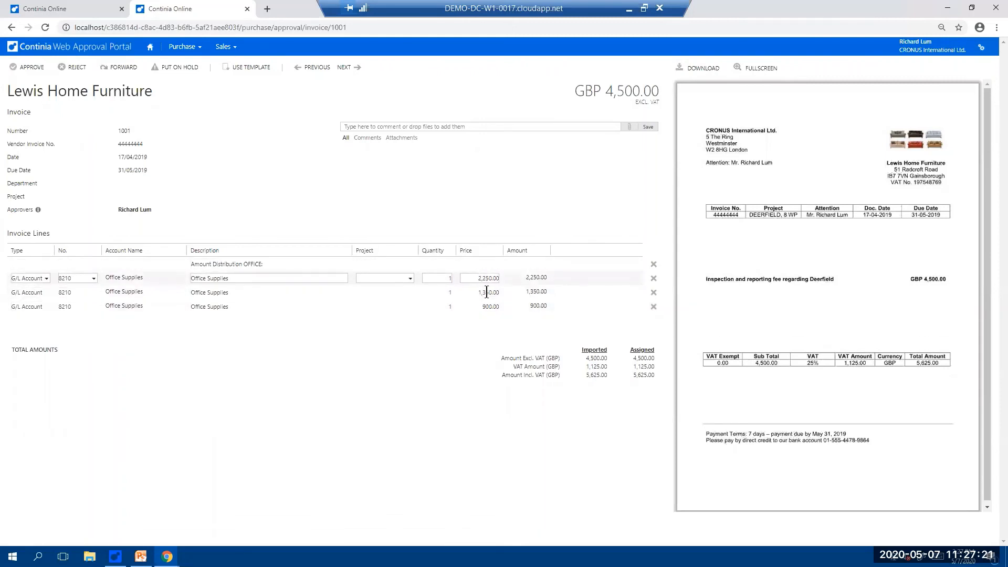
left_click(30, 68)
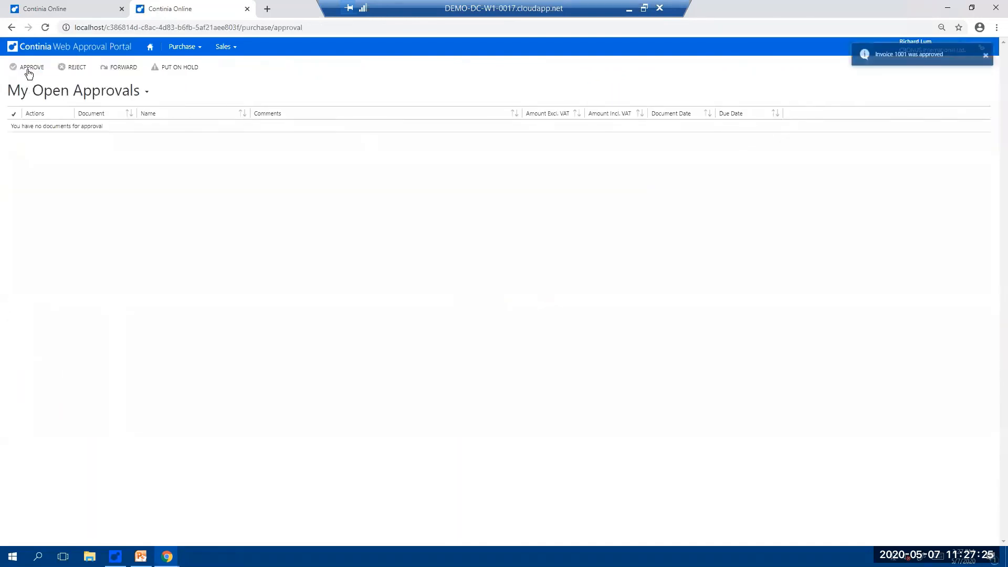
- Fill in out-of-office forwarding from 12/05/2020 to 16/05/2020 in the portal settings, and return to the open approvals without saving
left_click(182, 46)
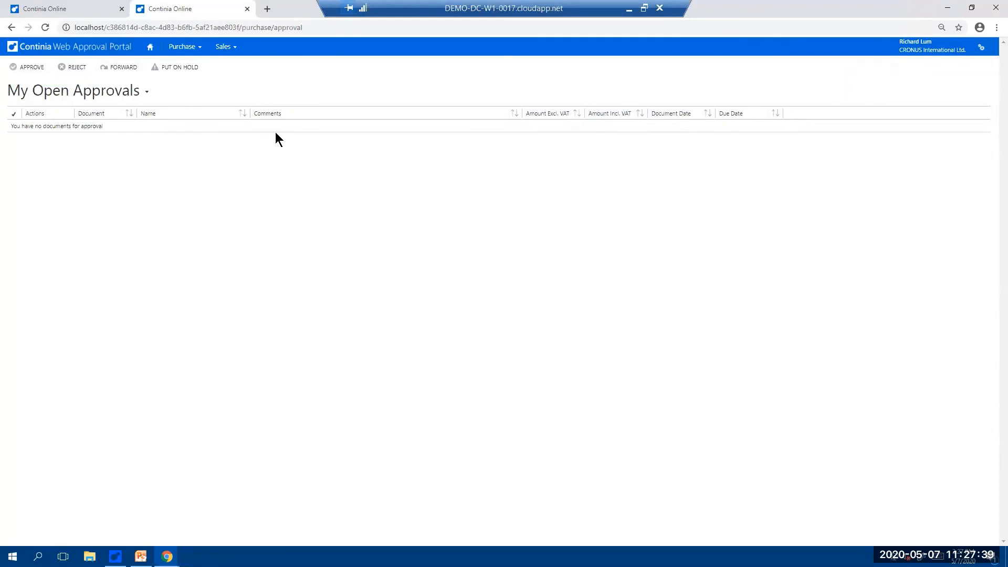
left_click(984, 48)
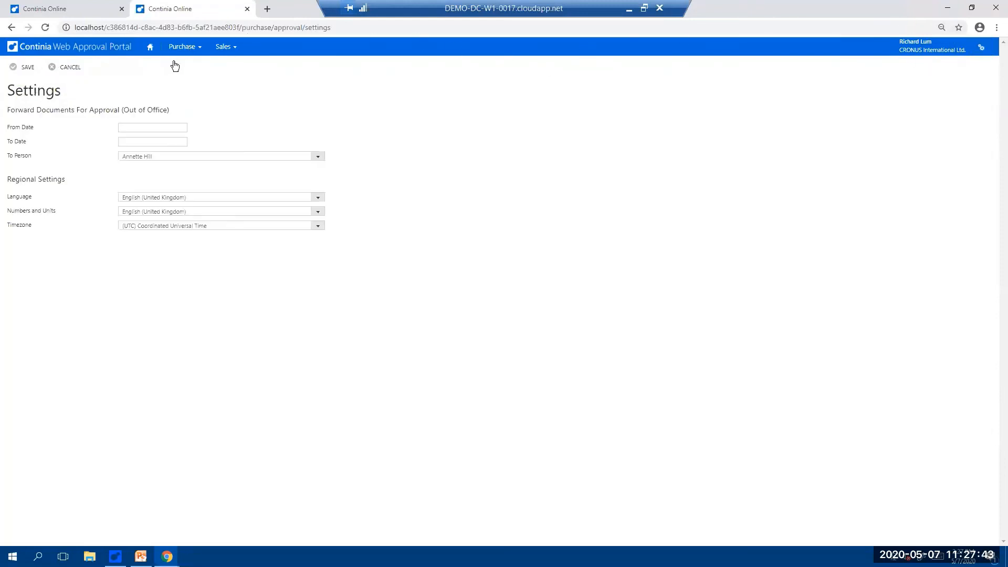
left_click(149, 126)
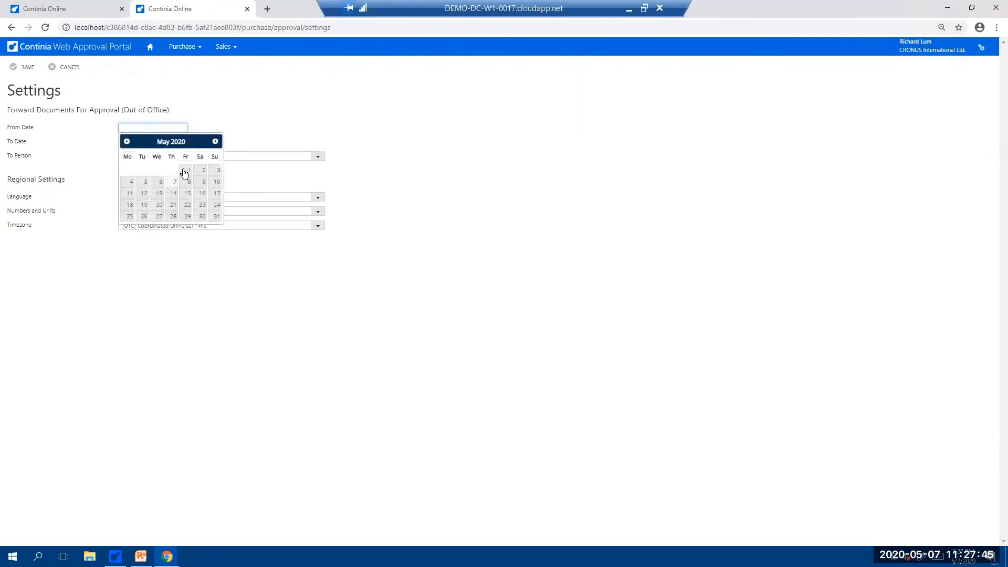
left_click(143, 193)
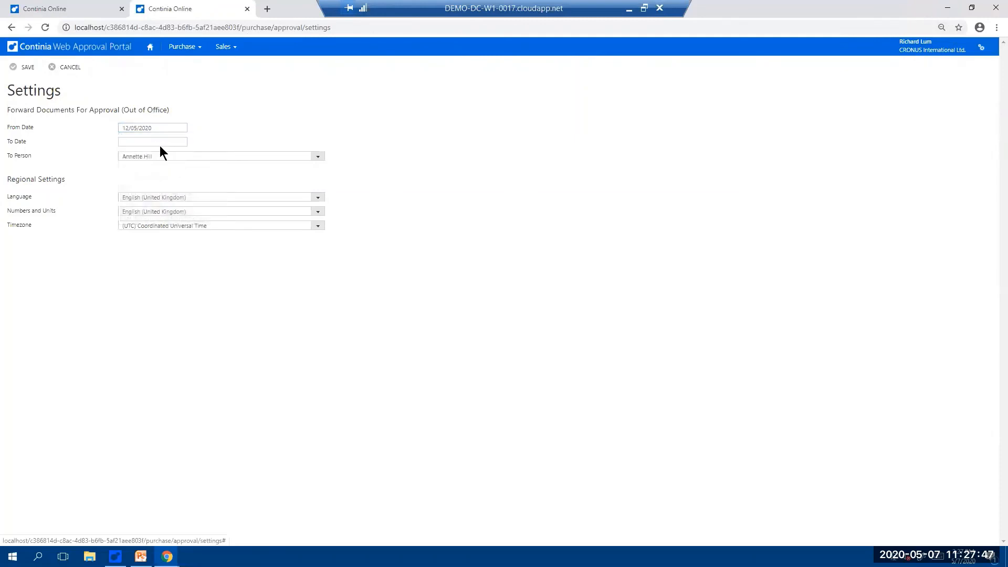
left_click(161, 142)
left_click(202, 209)
left_click(317, 156)
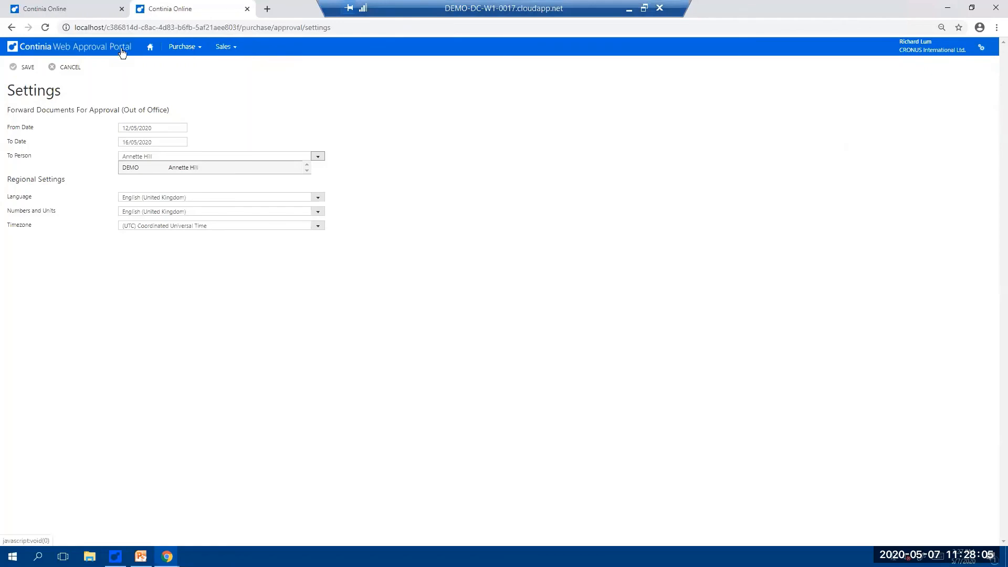
left_click(84, 47)
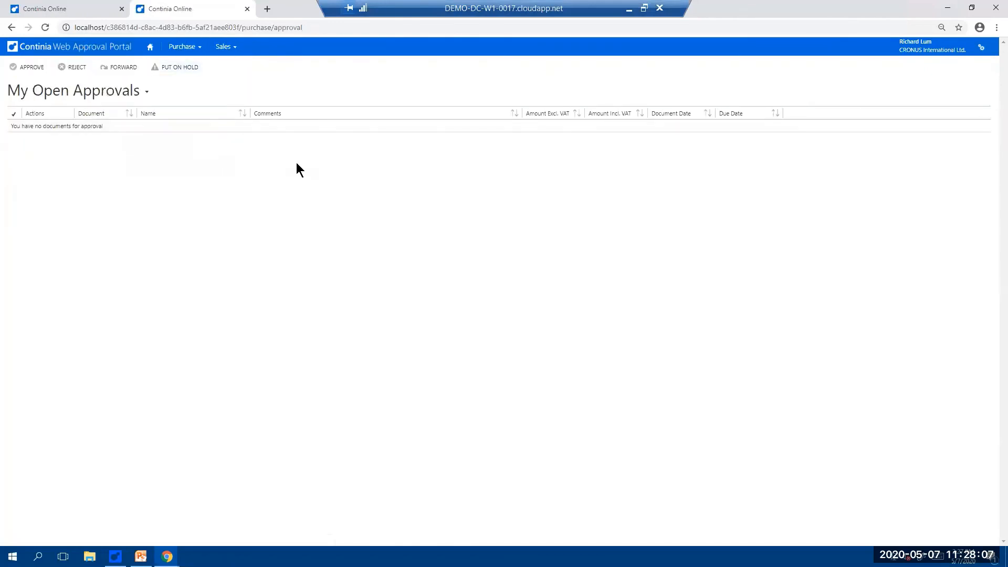
- Switch to Business Central and approve the CoolWood Technologies invoice 1002 as second approver in the approval entries
left_click(946, 9)
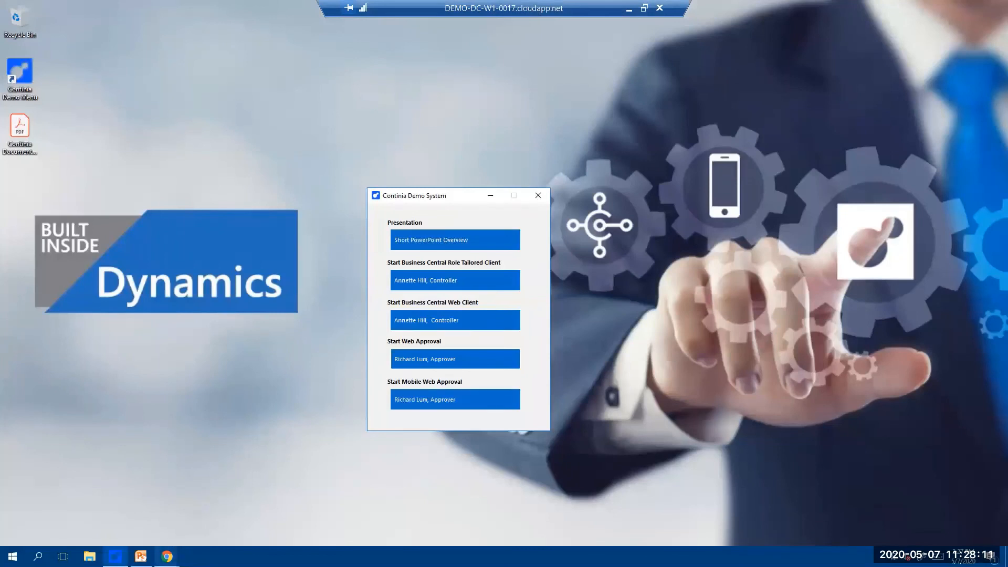
mouse_move(167, 556)
left_click(125, 515)
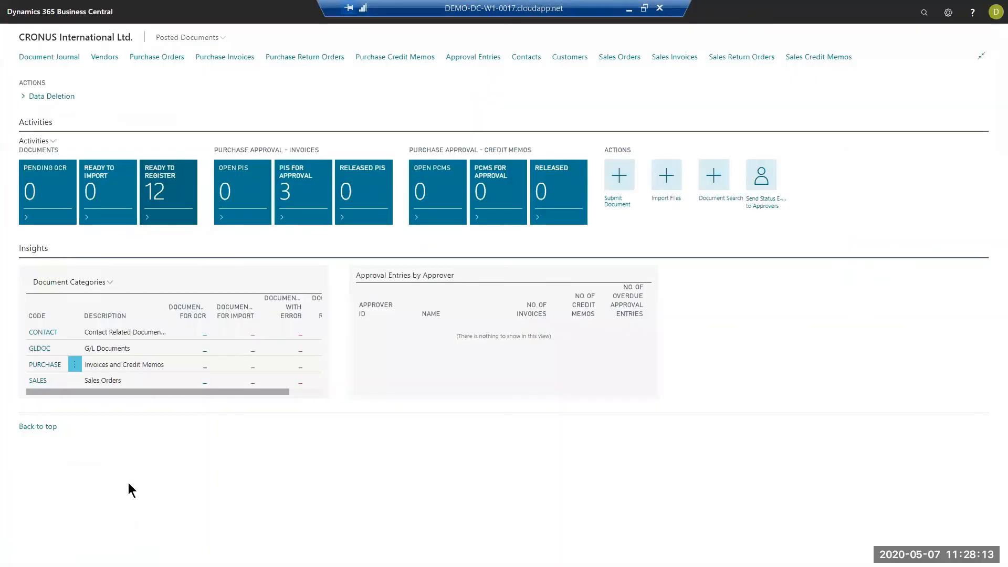
left_click(462, 58)
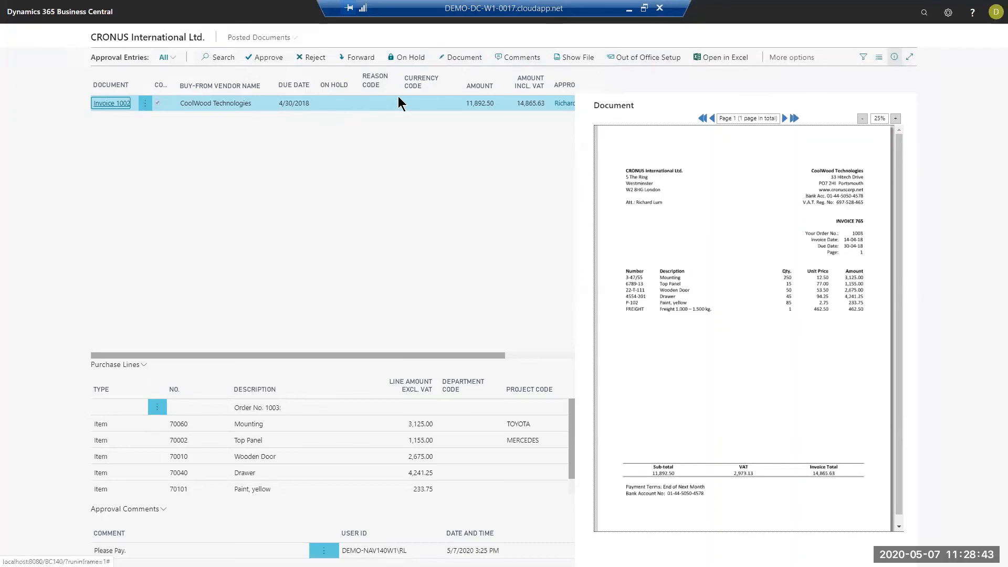
left_click(265, 59)
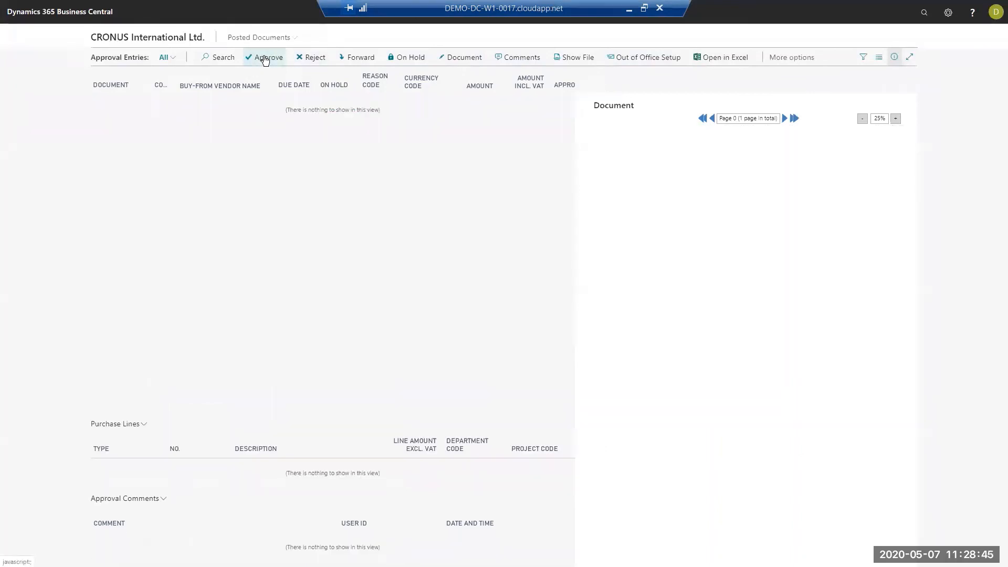
- Batch post all released purchase invoices with the default posting options
left_click(140, 42)
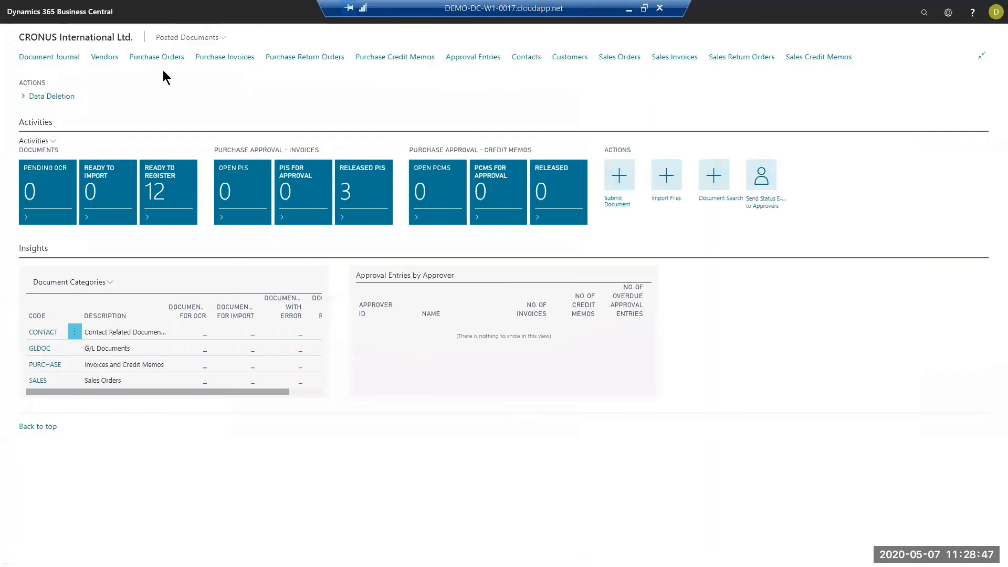
left_click(214, 58)
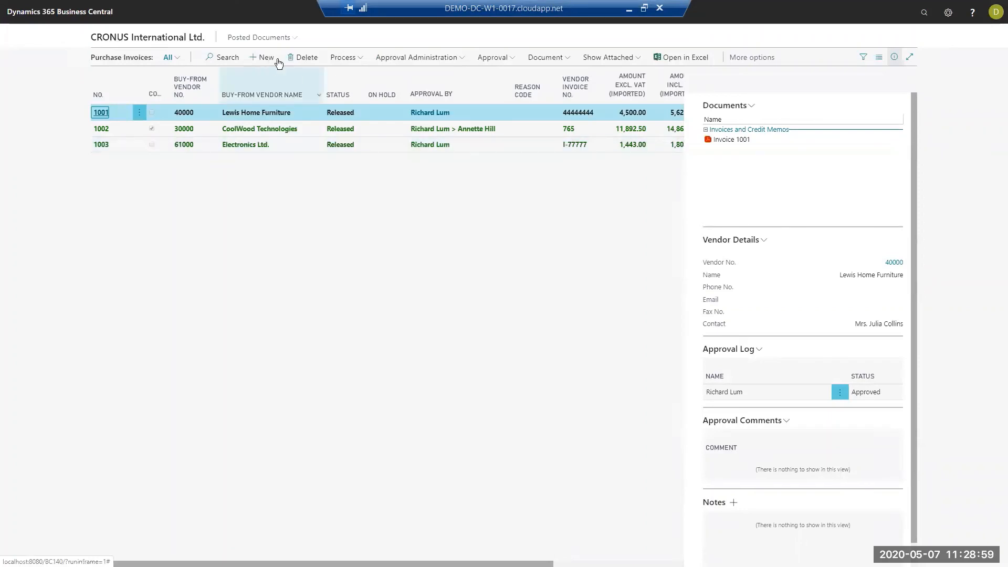
left_click(342, 59)
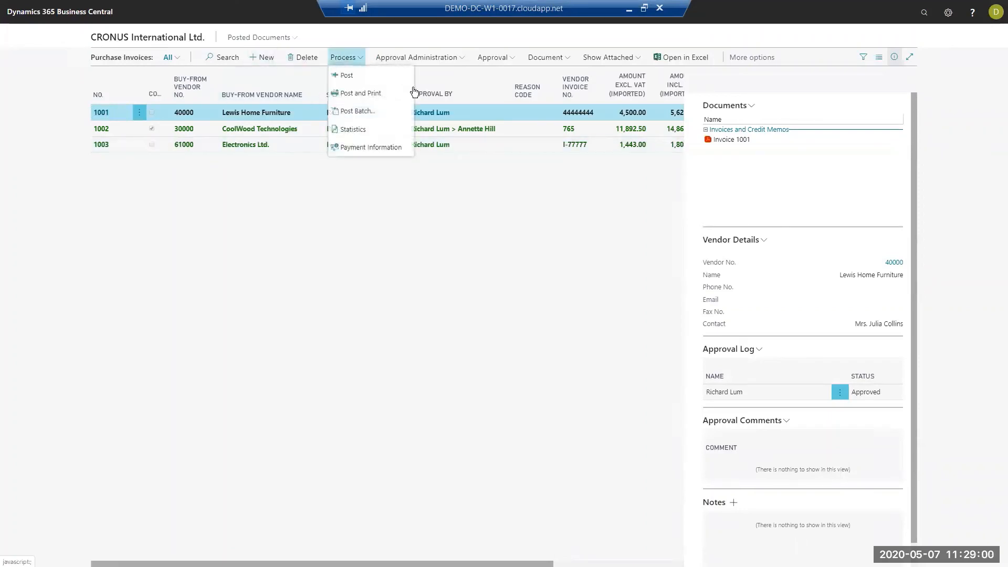
left_click(369, 112)
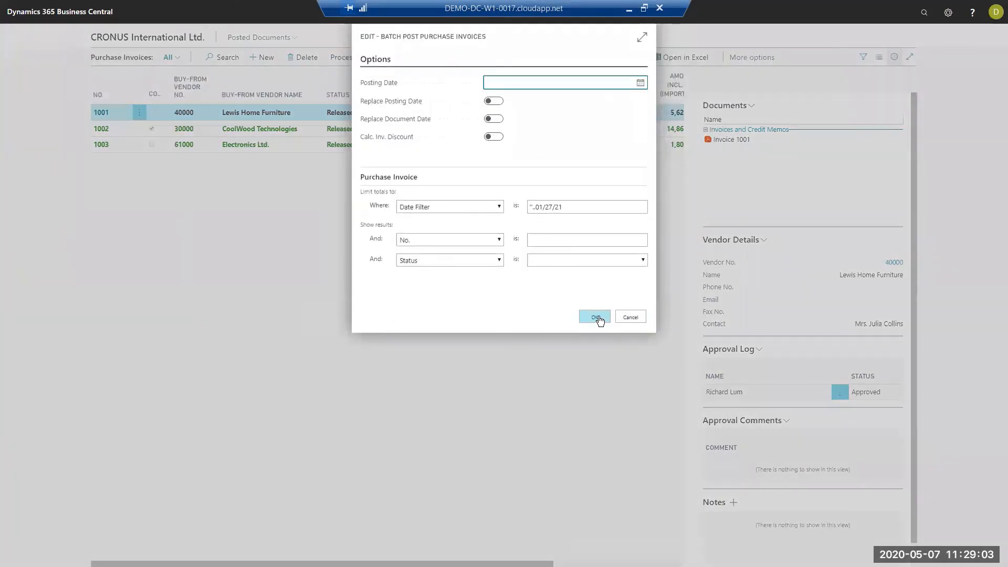
left_click(597, 317)
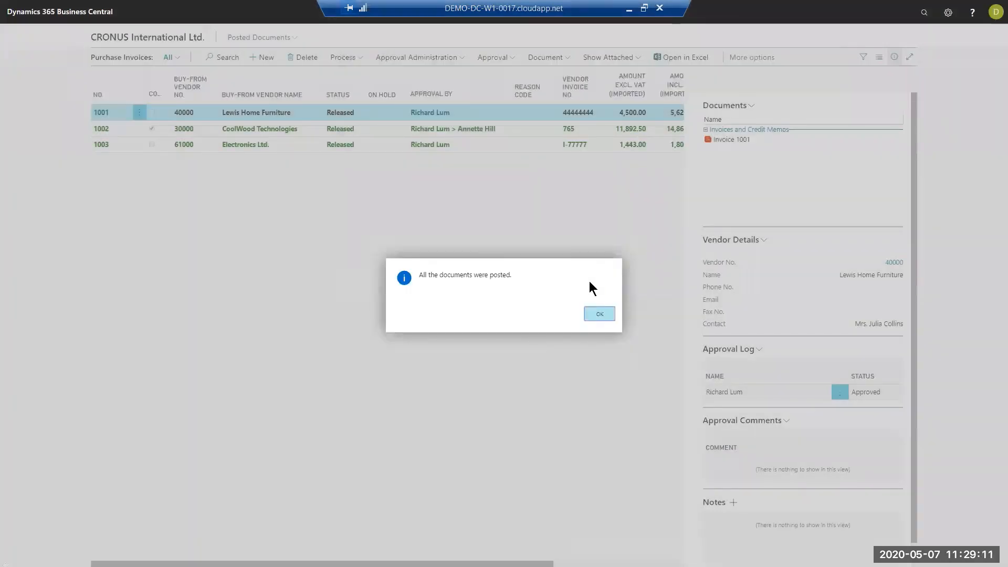
left_click(600, 314)
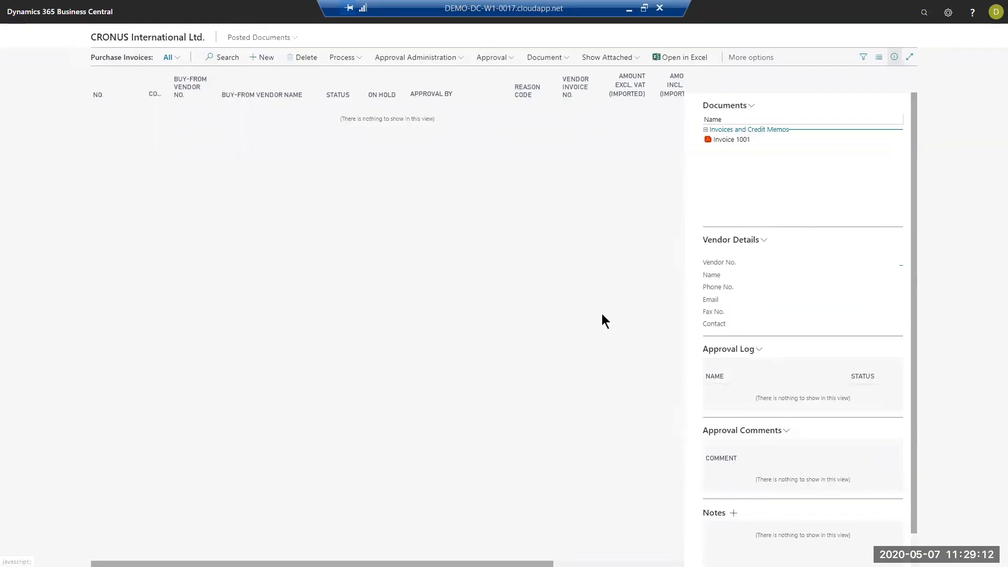
- List the posted purchase invoices by number in descending order, and examine the Electronics Ltd., CoolWood Technologies and Lewis Home Furniture entries
left_click(155, 40)
left_click(216, 38)
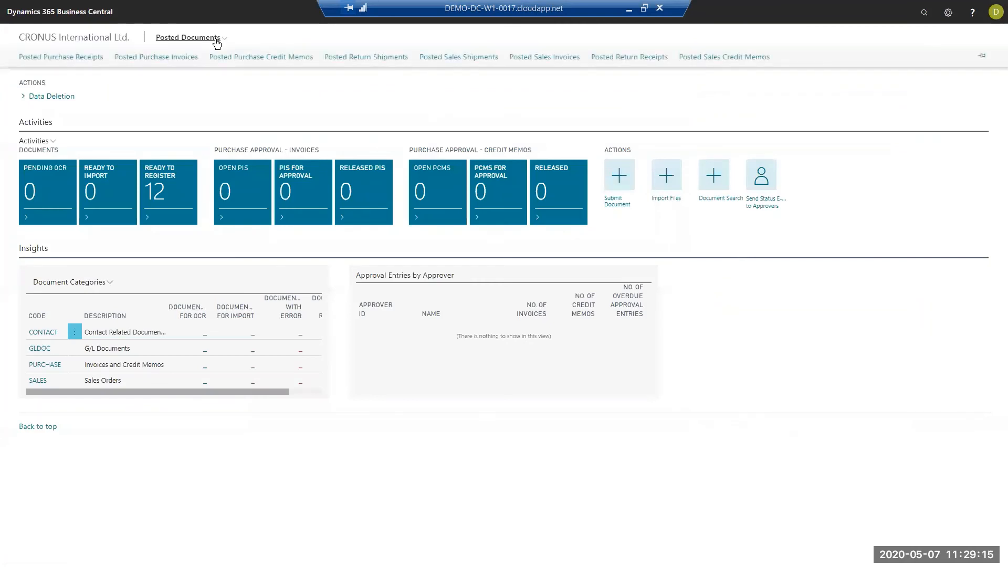
left_click(161, 57)
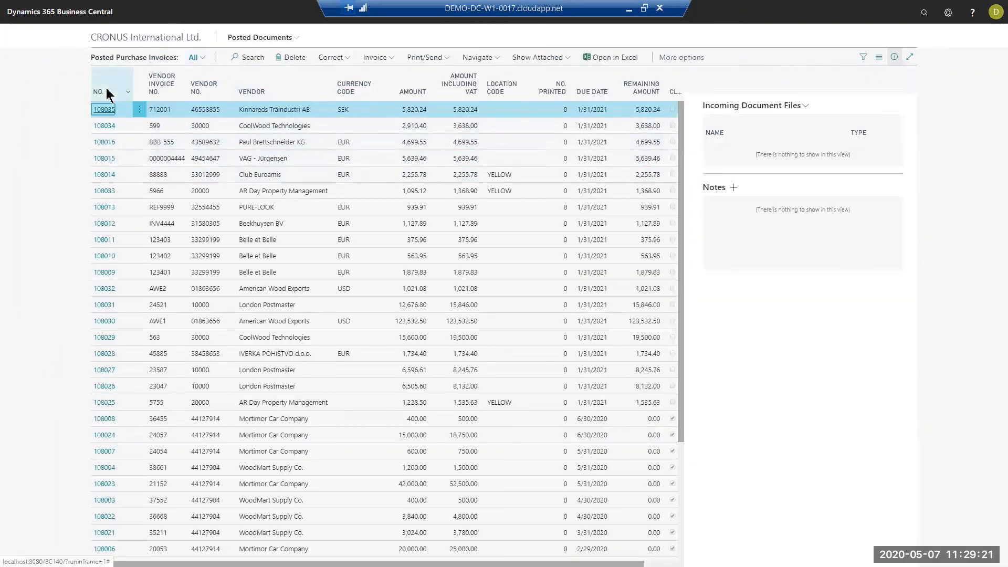
left_click(106, 89)
left_click(109, 129)
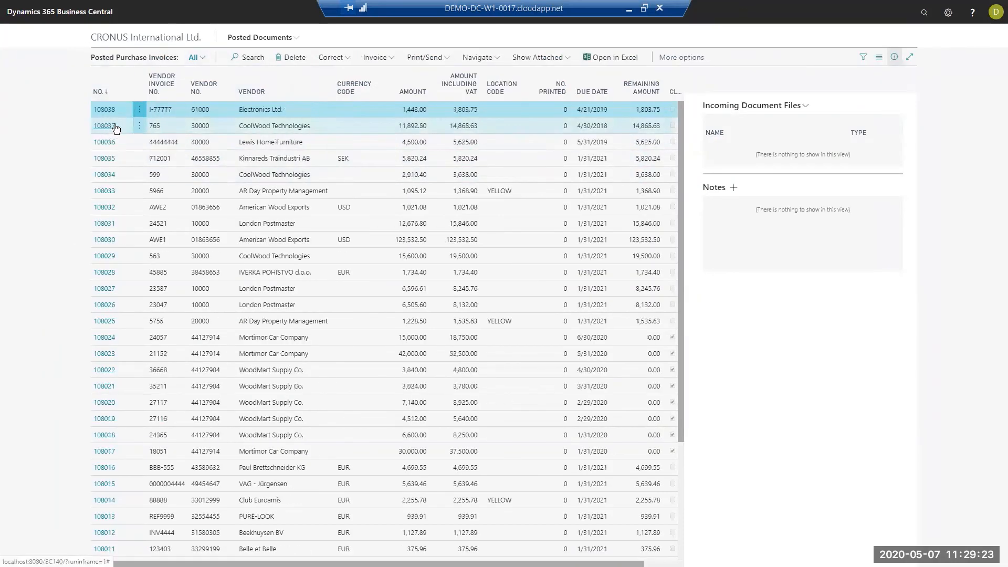
left_click(323, 121)
left_click(302, 107)
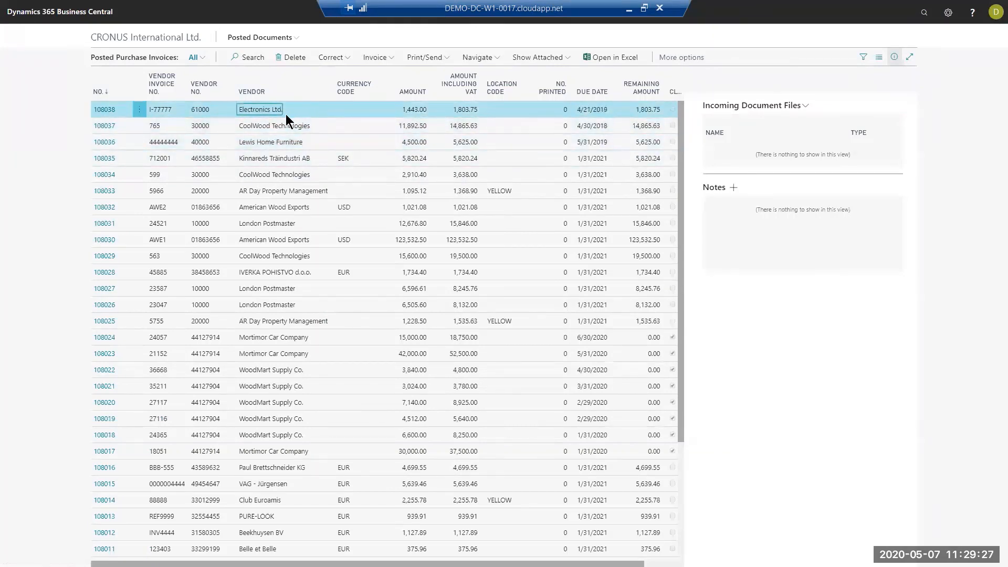
left_click(319, 139)
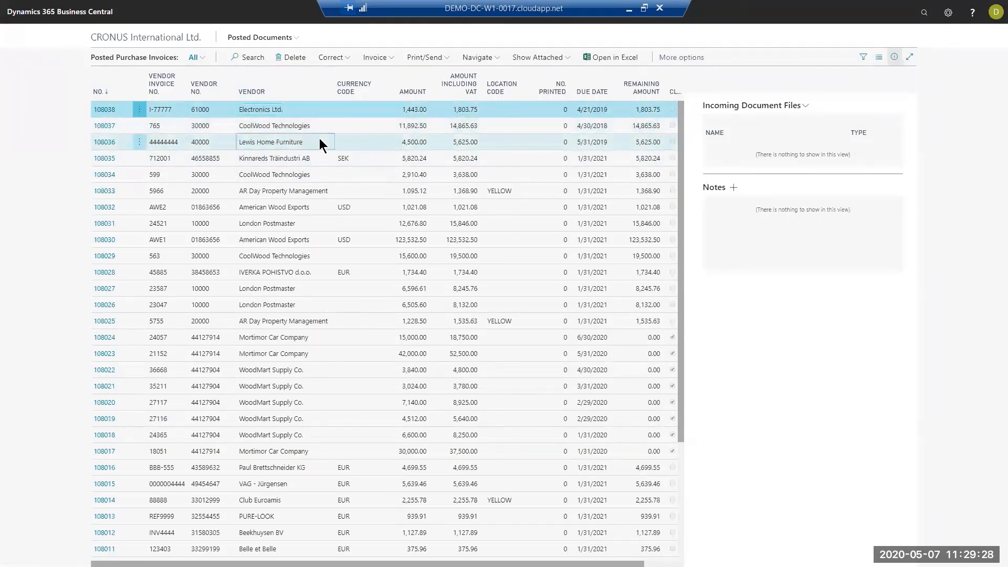
- Open the posted Lewis Home Furniture invoice, find its related entries, and examine the Document Capture file and document rows
left_click(140, 142)
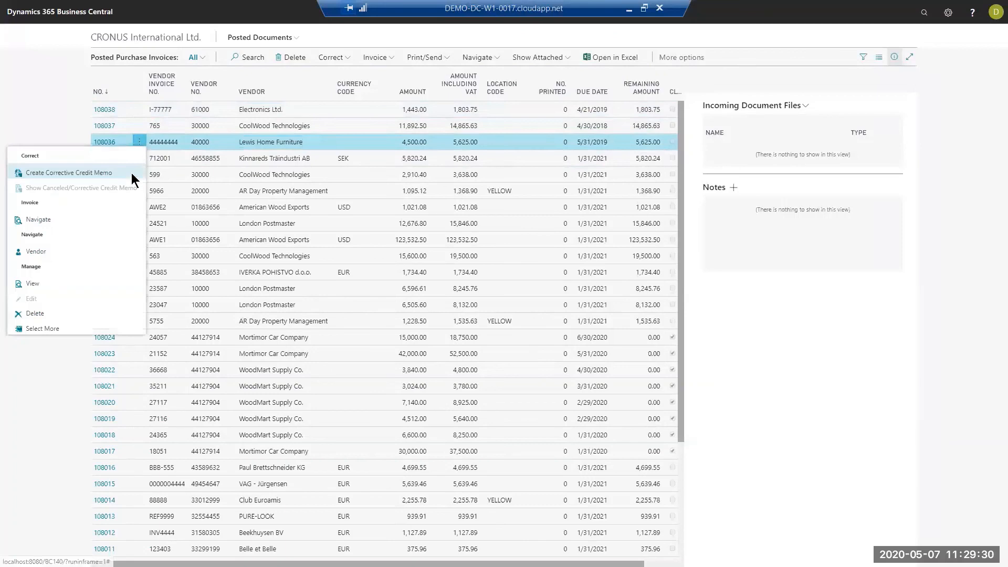
left_click(46, 282)
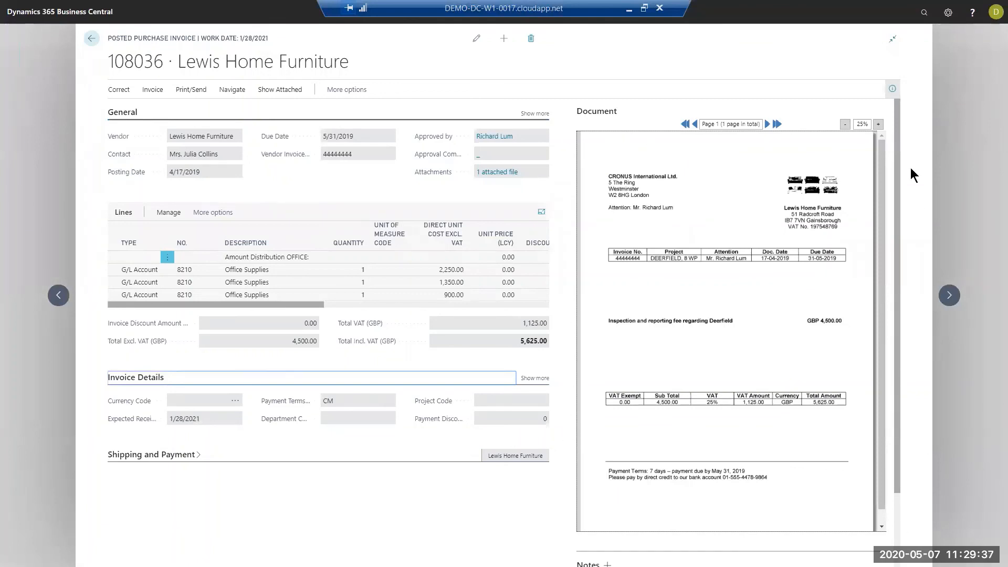
left_click(362, 90)
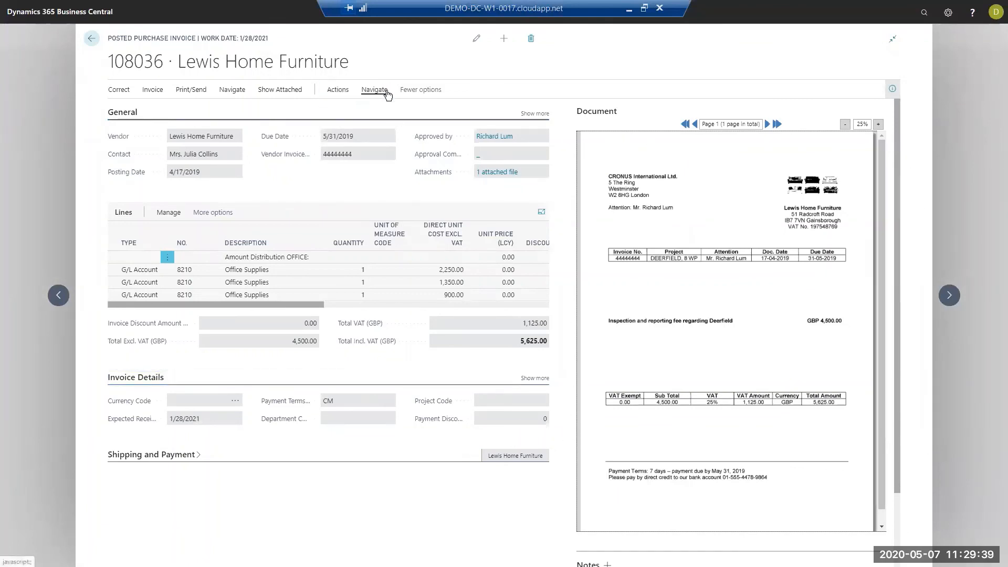
left_click(338, 93)
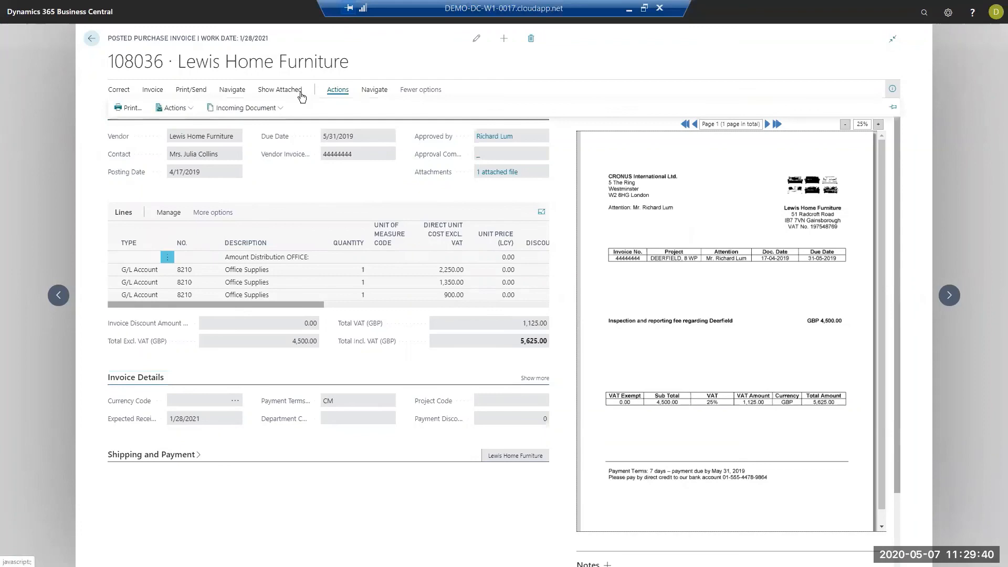
left_click(177, 108)
left_click(173, 144)
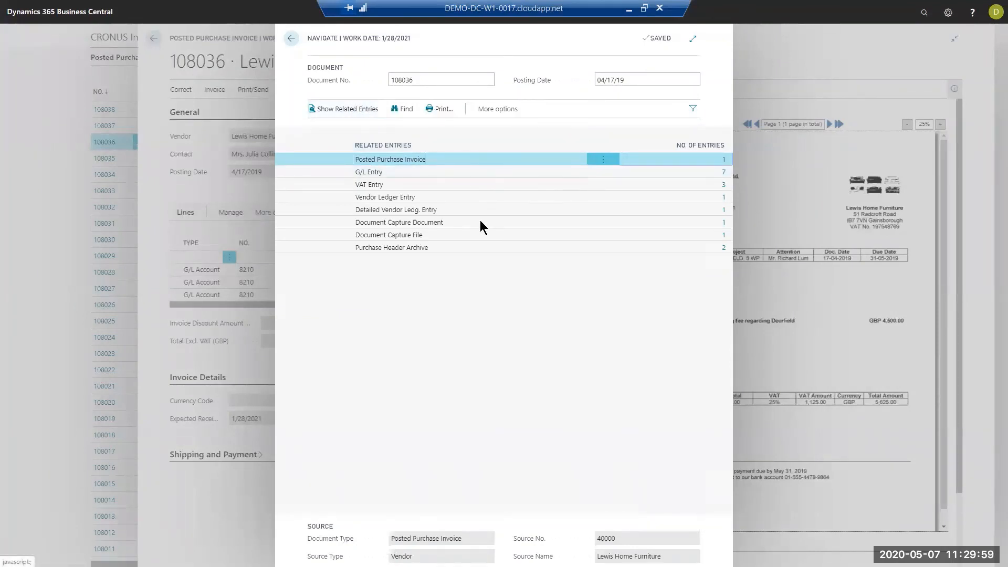
left_click(442, 235)
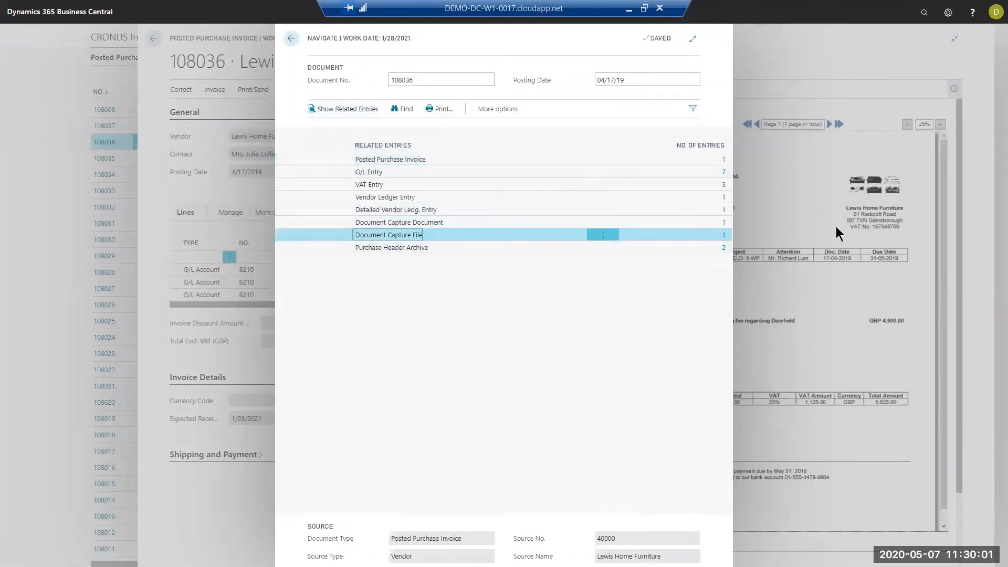
left_click(573, 223)
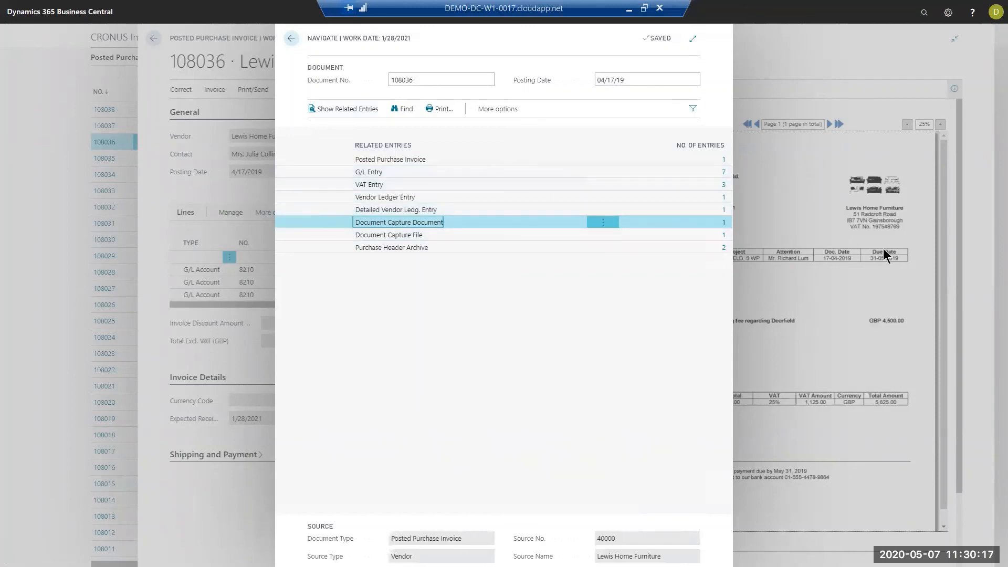
- Show the invoice's general ledger entries and find all documents and entries related to the first ledger line
left_click(416, 174)
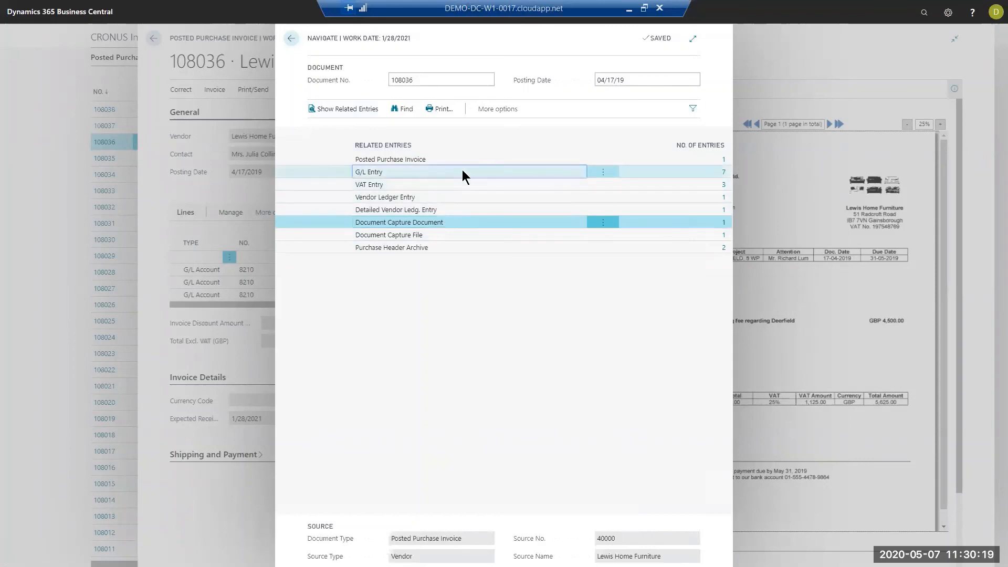
left_click(722, 172)
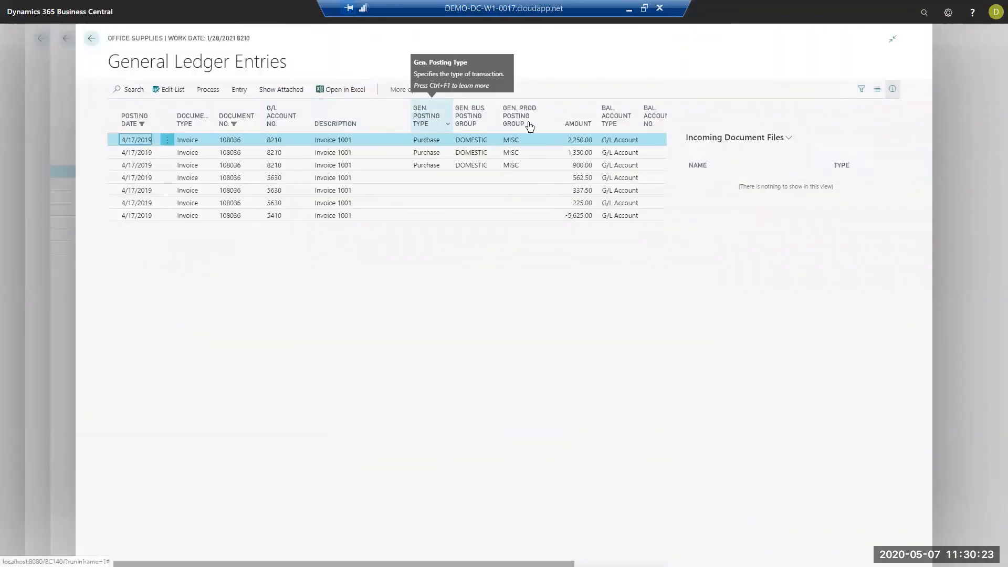
left_click(405, 95)
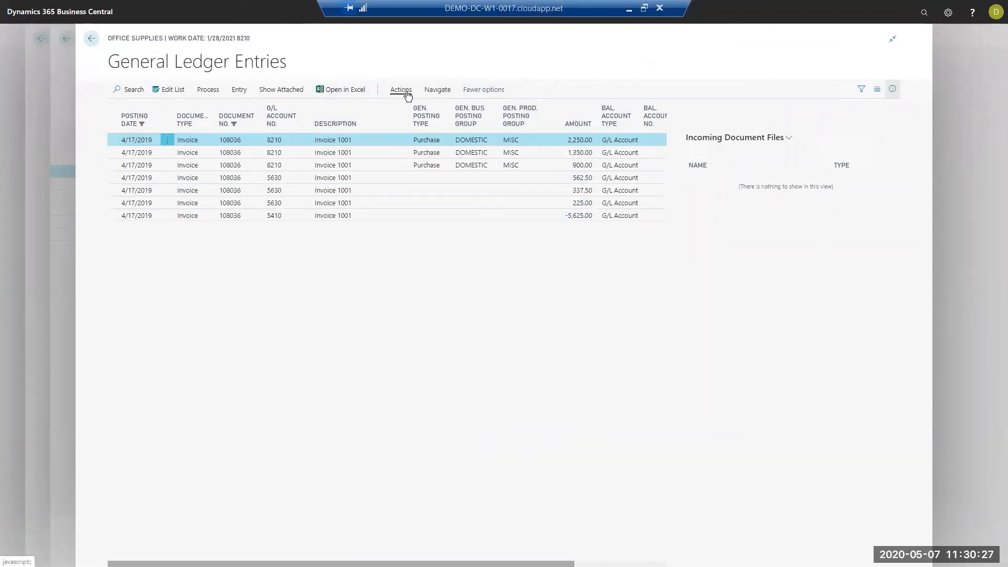
left_click(407, 95)
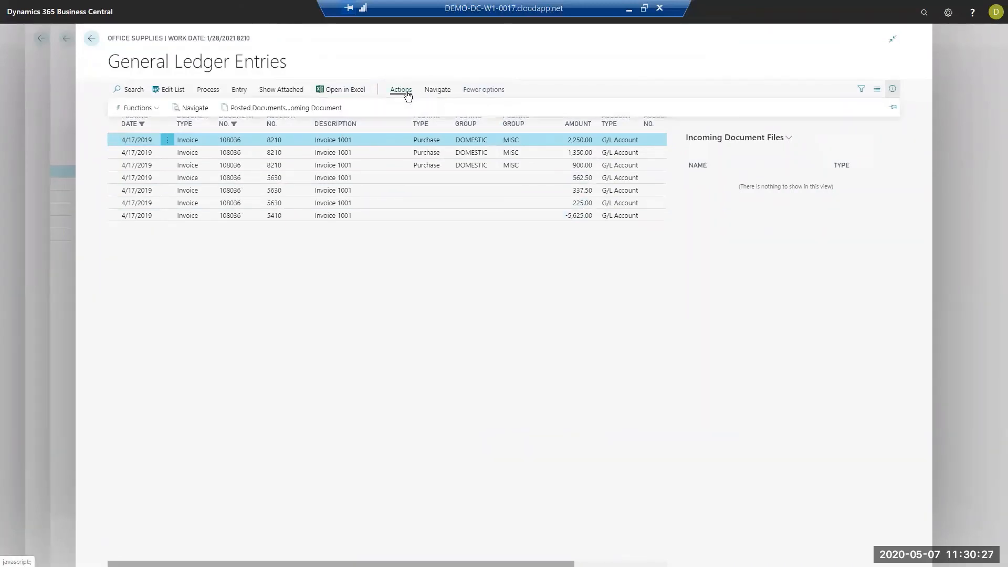
left_click(194, 107)
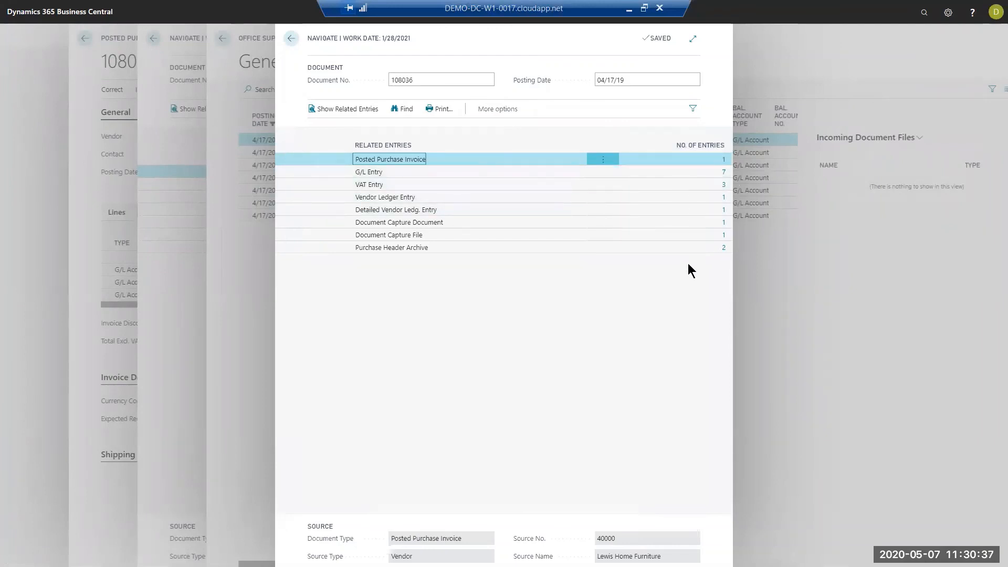
- Close the related entries and general ledger views to return to the posted Lewis Home Furniture invoice
left_click(291, 39)
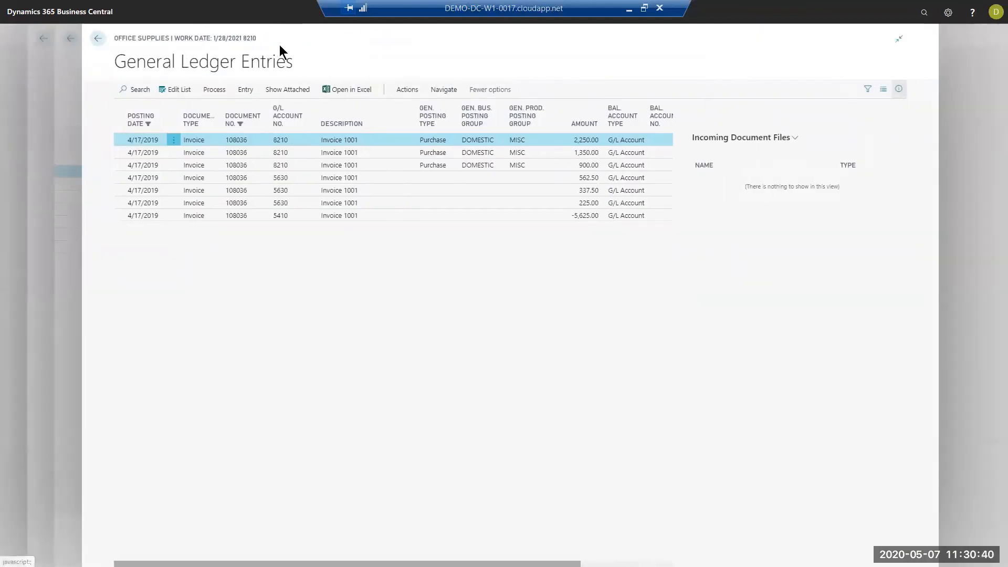
left_click(98, 39)
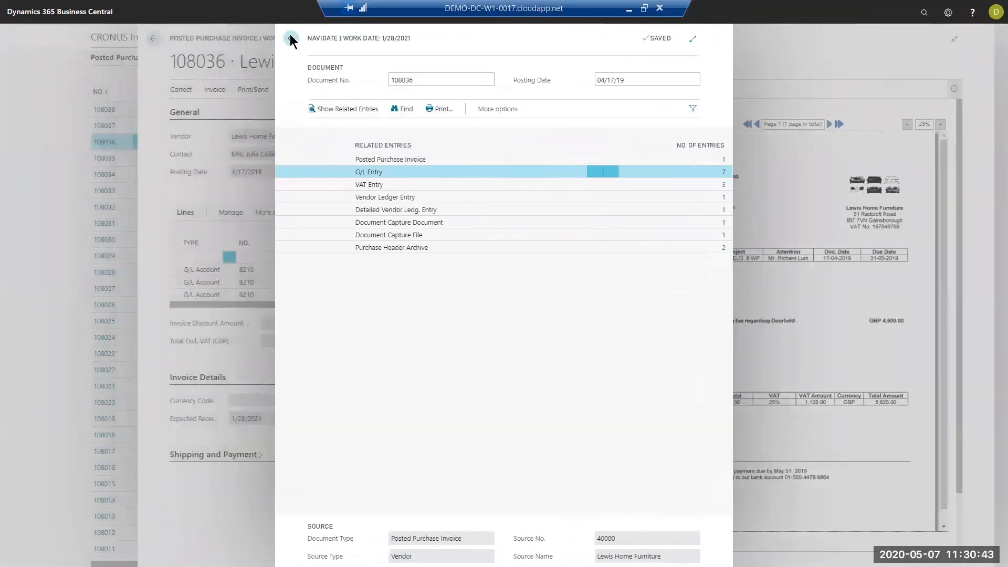
left_click(291, 37)
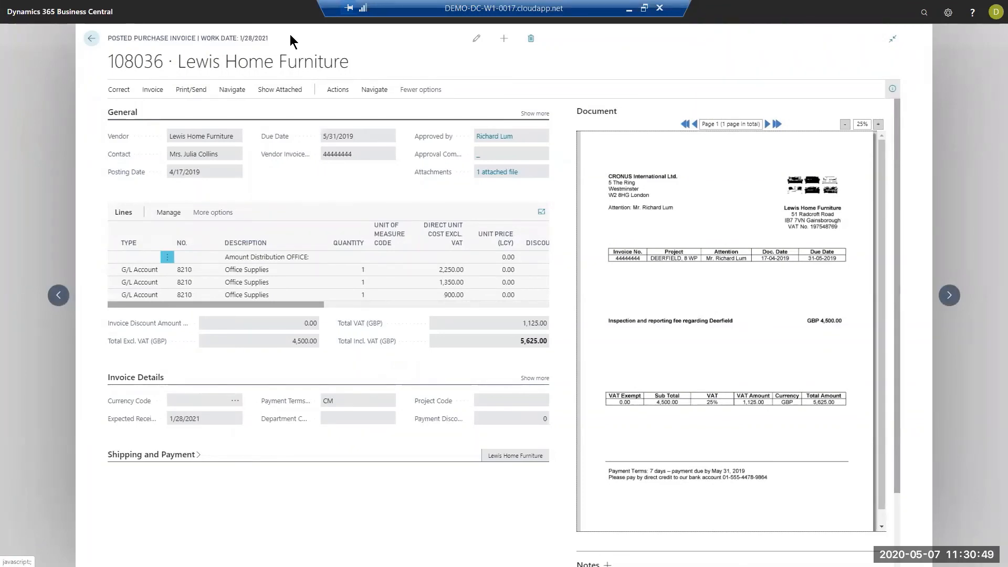
left_click(504, 38)
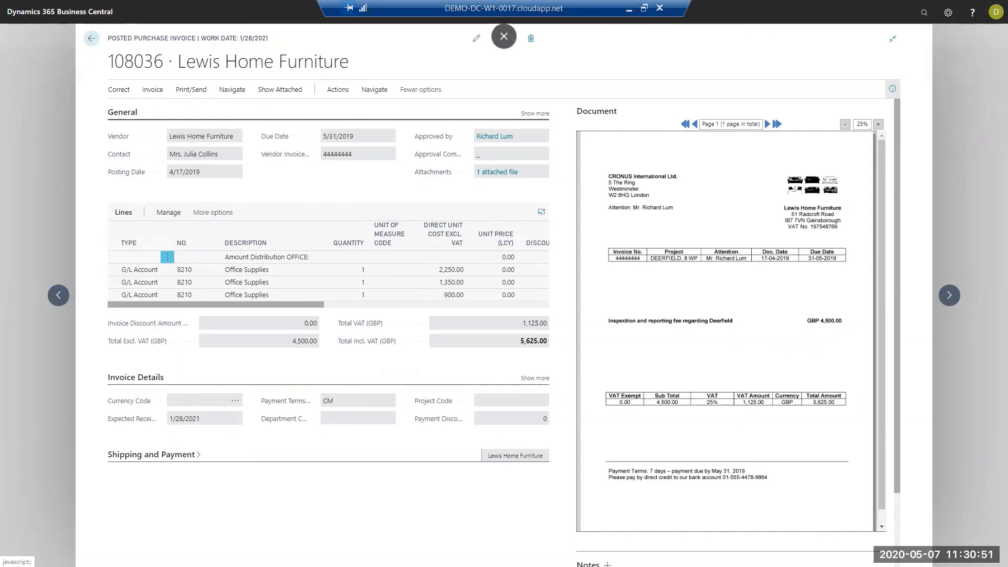